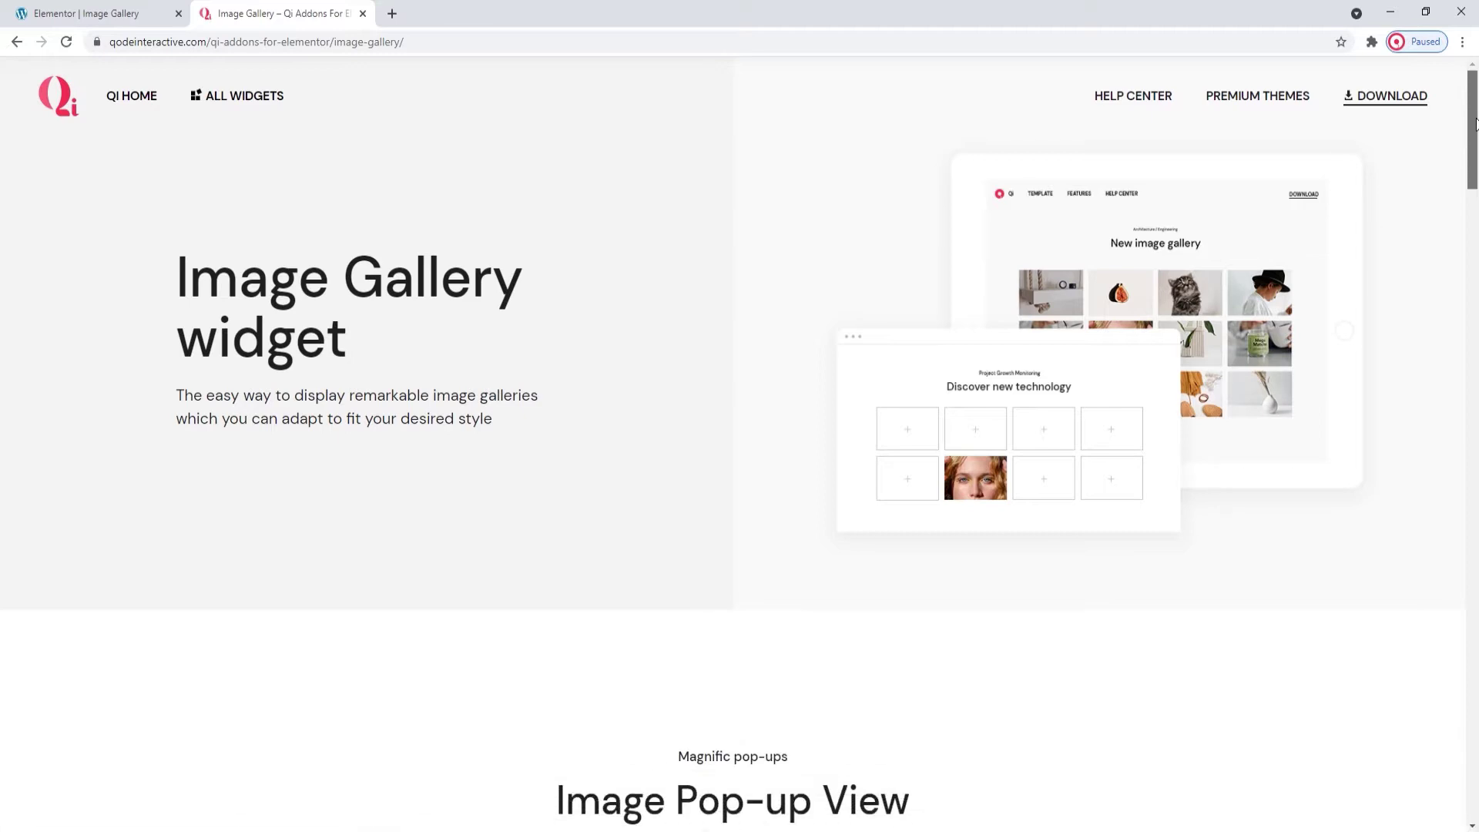
# Scroll through the Qi Image Gallery demo's pop-up and columns examples down to the 'Set image proportions' grid
pyautogui.moveTo(1475, 123); pyautogui.dragTo(1476, 224)
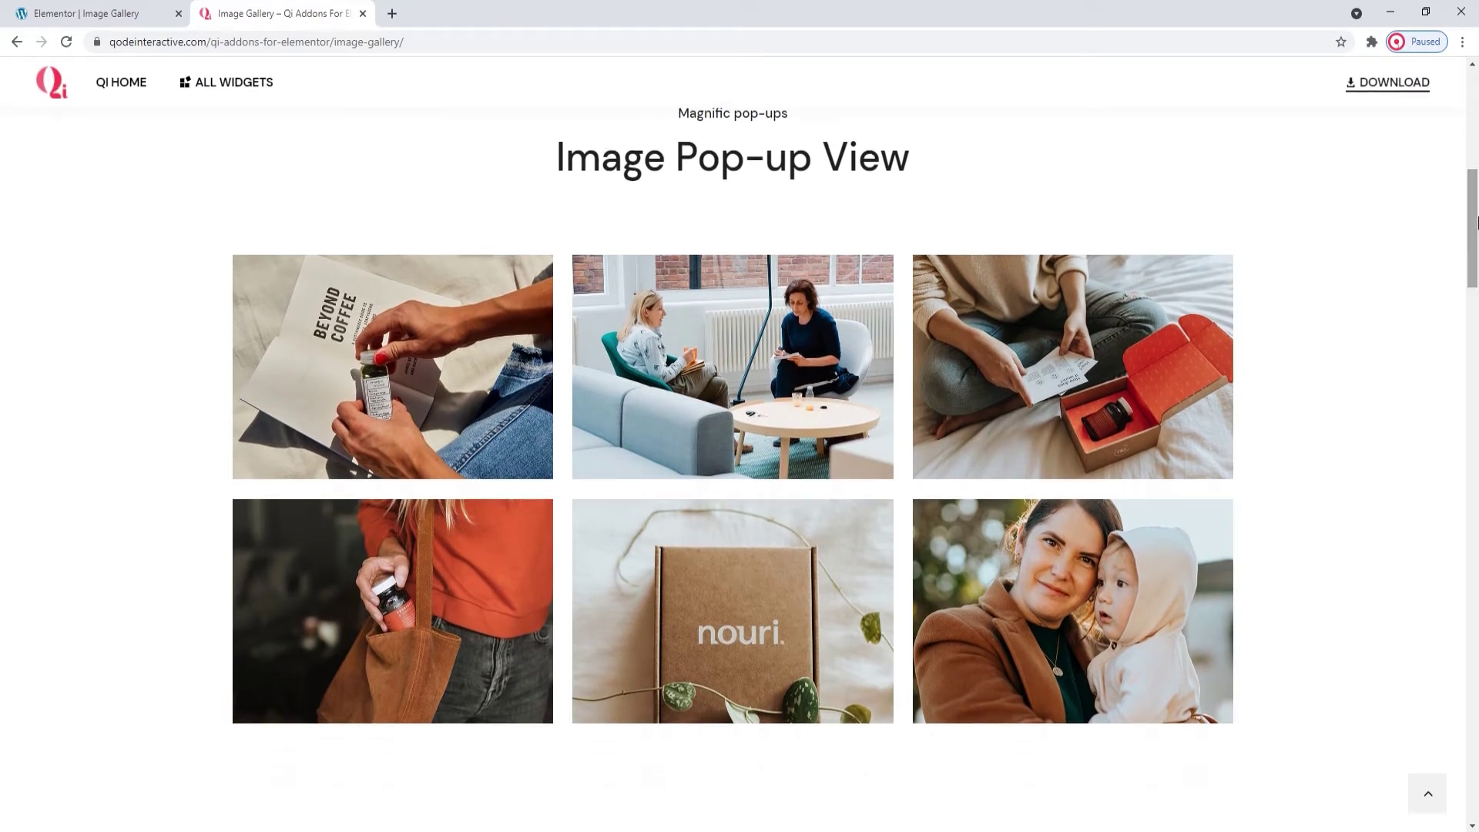
pyautogui.moveTo(1476, 221); pyautogui.dragTo(1475, 437)
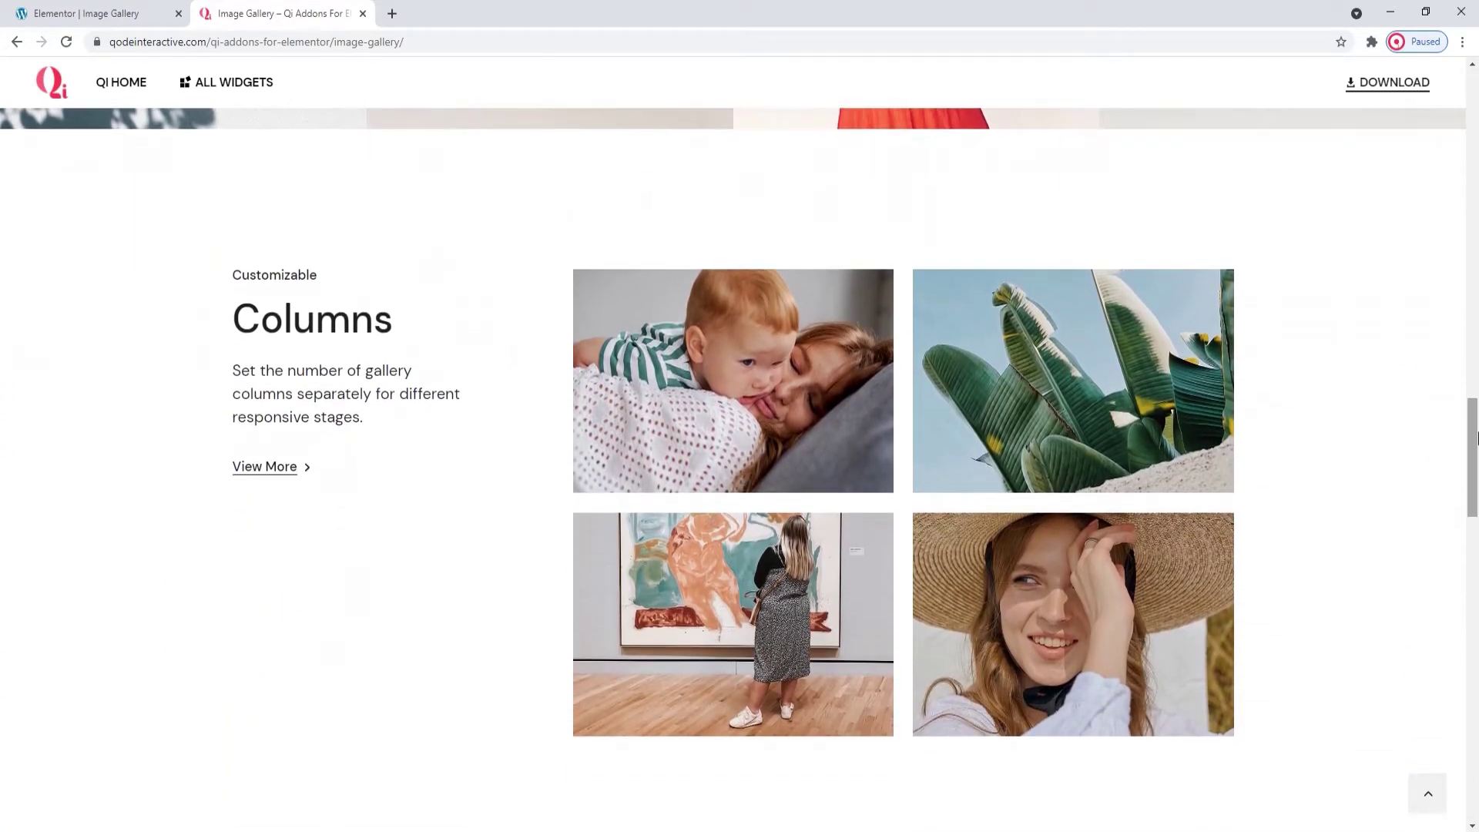
pyautogui.click(1473, 435)
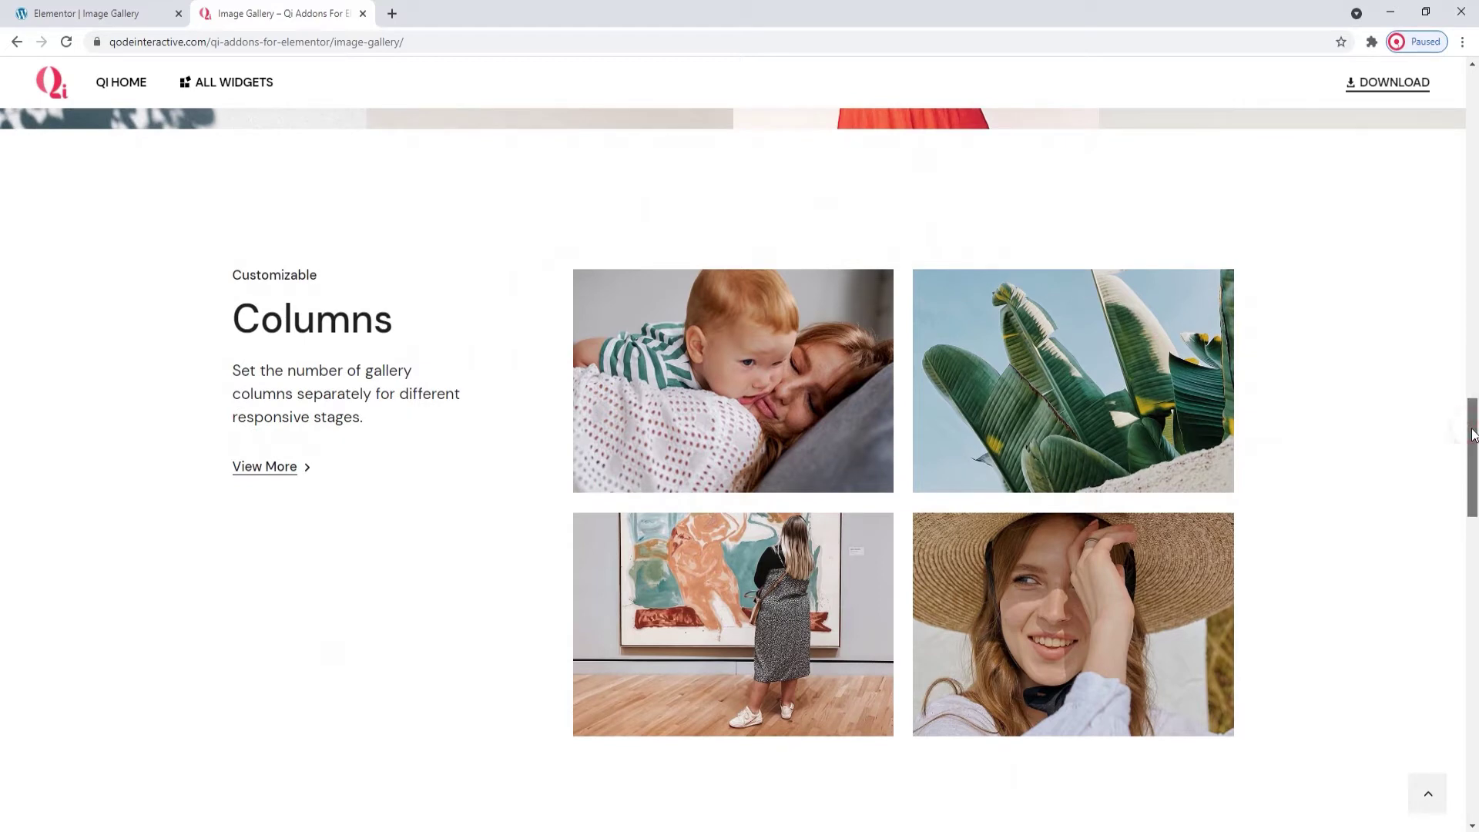
pyautogui.moveTo(1473, 435); pyautogui.dragTo(1476, 672)
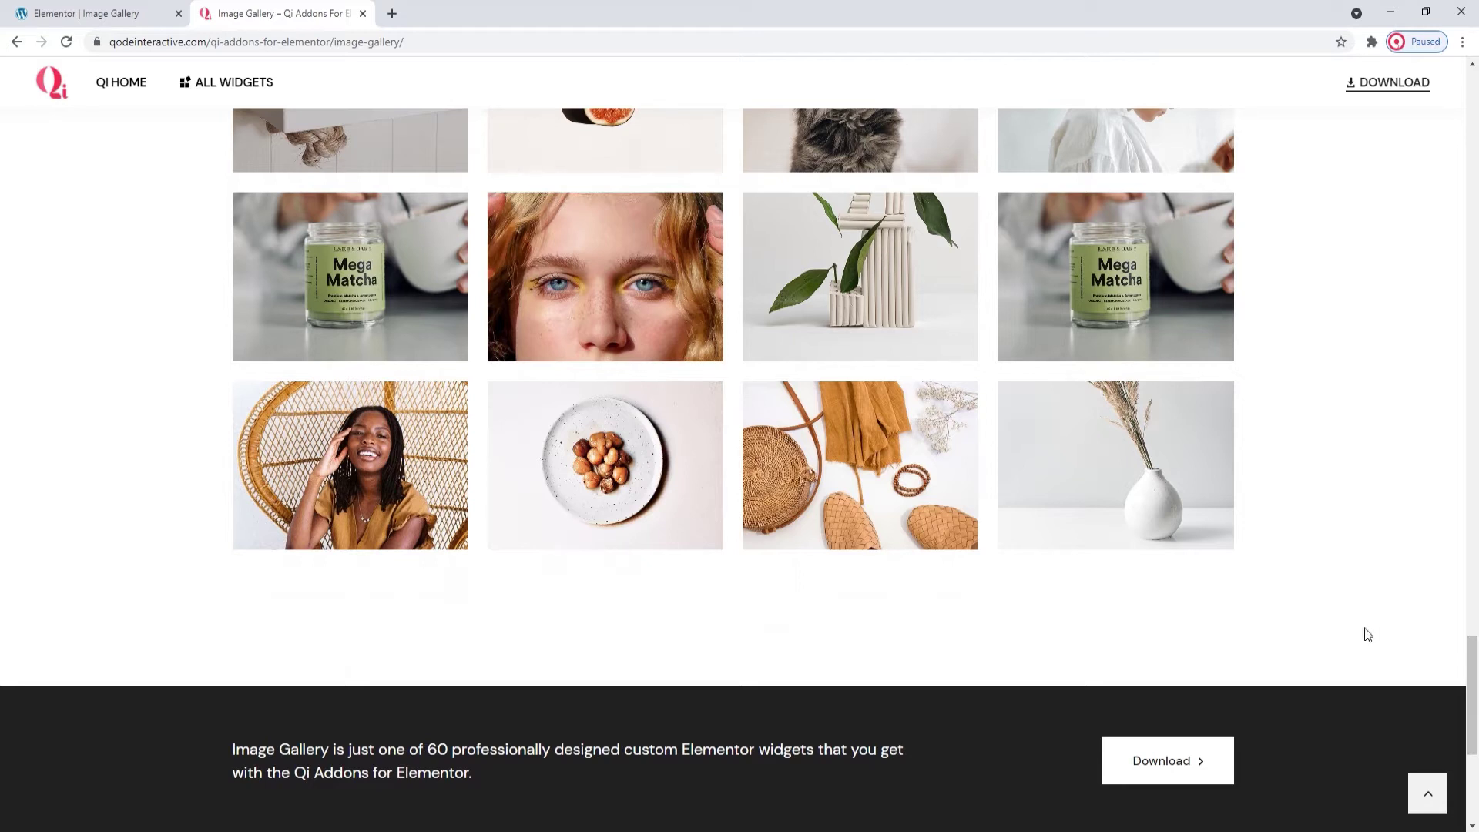
# Search 'image gallery' in the Elementor panel and drop the Image Gallery widget into the empty section
pyautogui.click(141, 18)
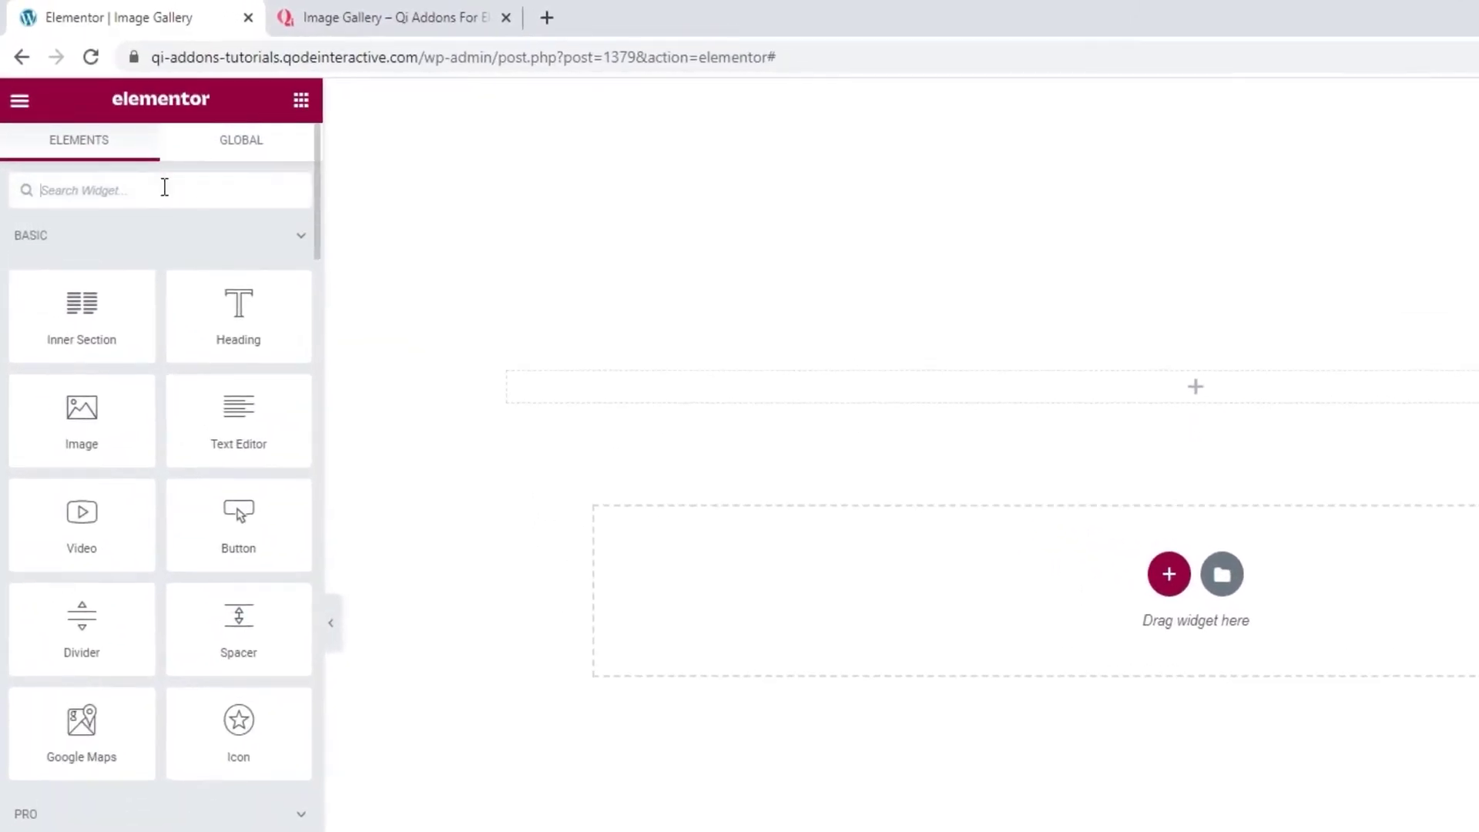
pyautogui.write('image gallery')
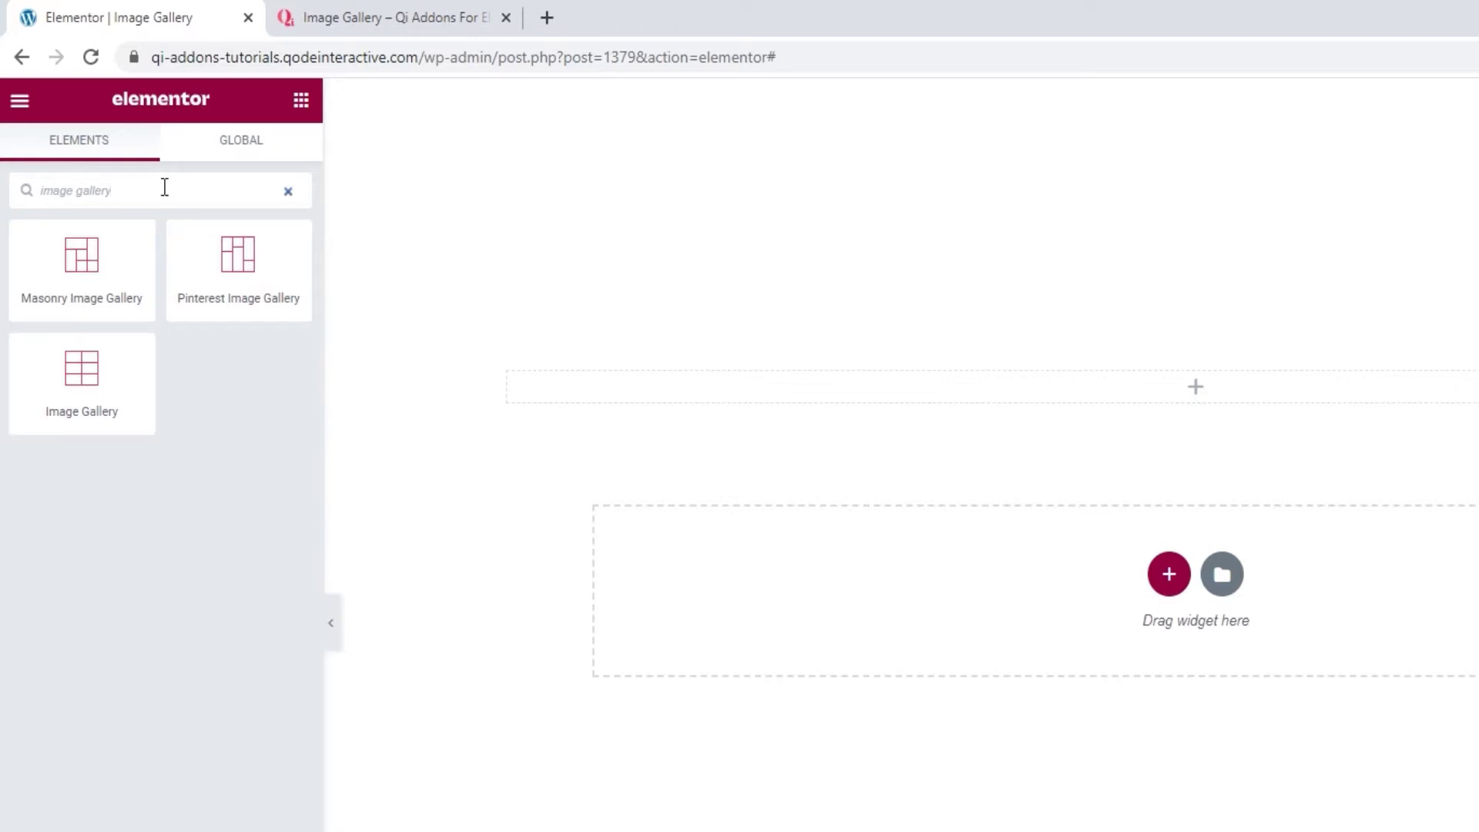
pyautogui.moveTo(93, 347); pyautogui.dragTo(699, 406)
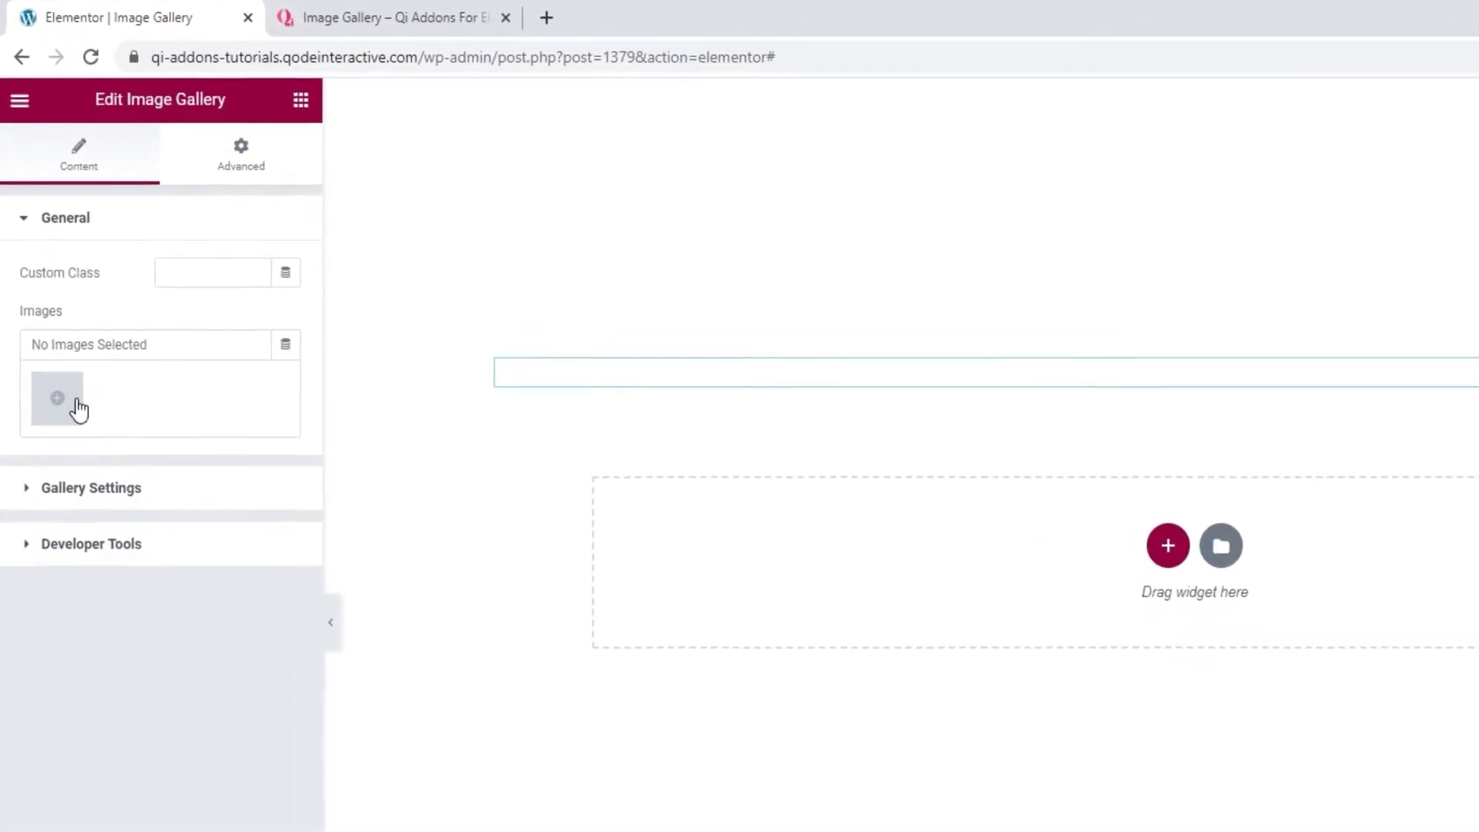
pyautogui.click(77, 408)
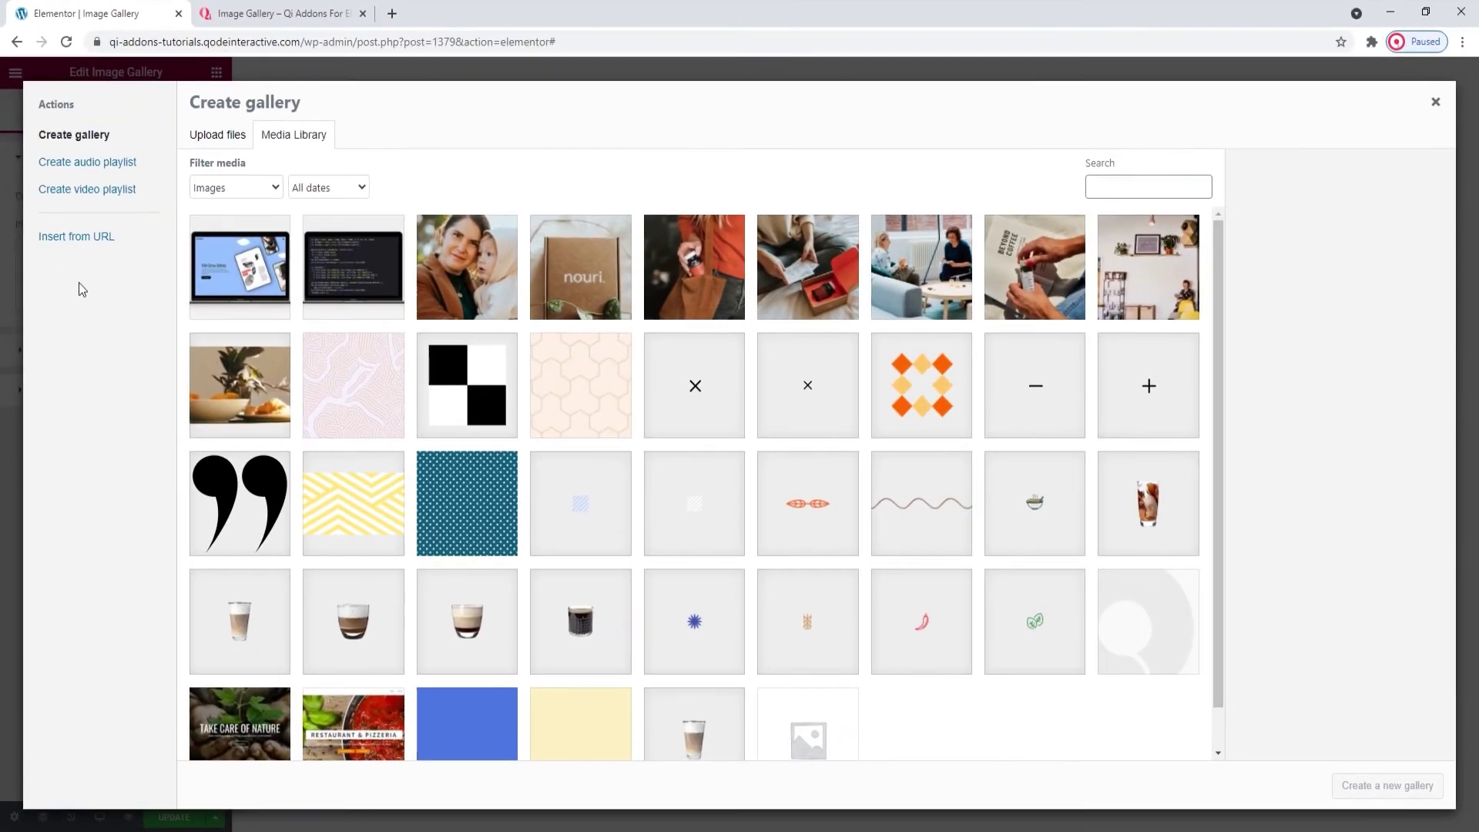
# Select six photos, Beyond Coffee through mother and child, and insert them as a new gallery
pyautogui.click(999, 280)
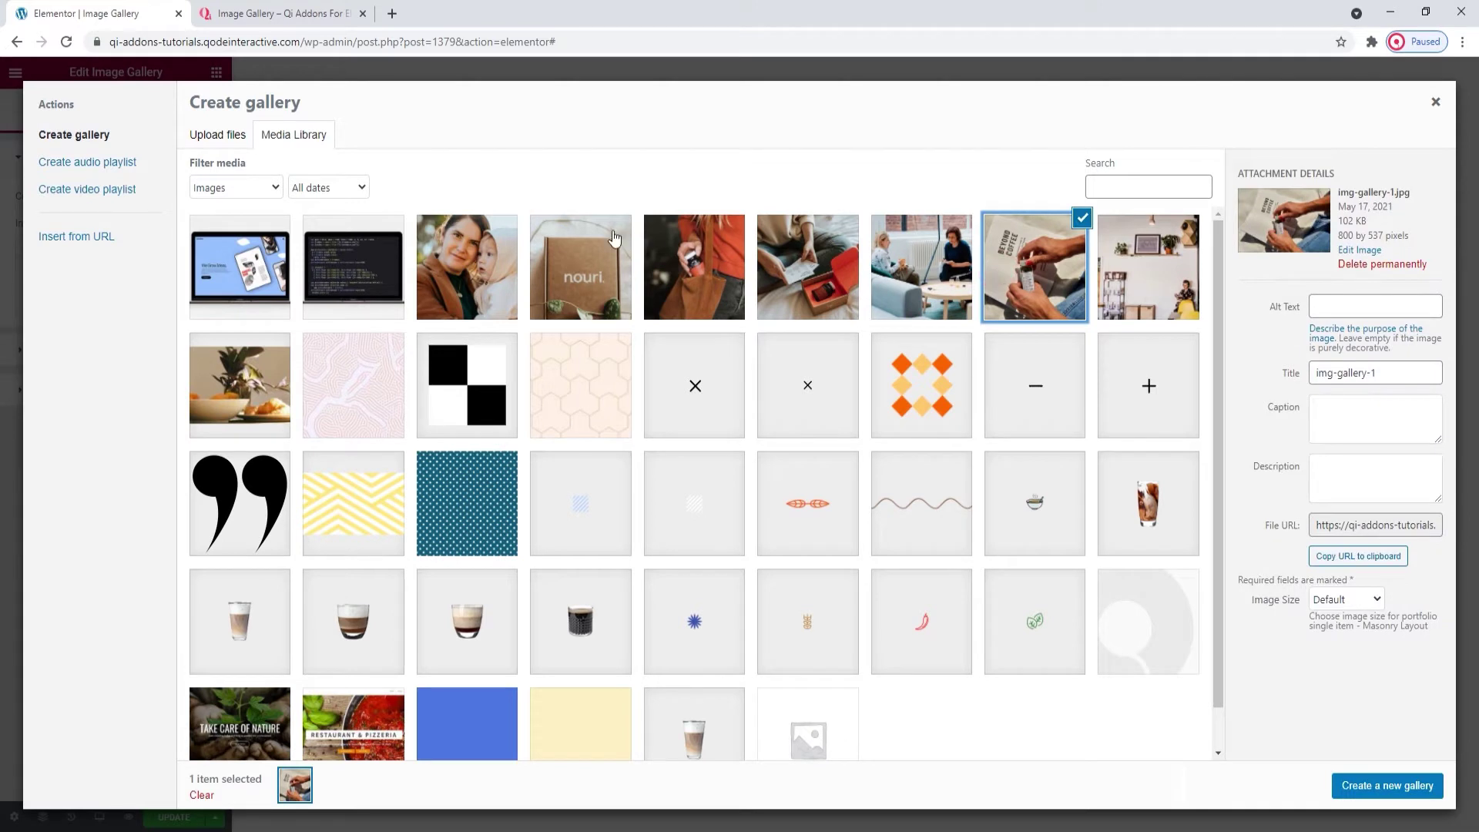
pyautogui.keyDown('shift'); pyautogui.click(495, 269); pyautogui.keyUp('shift')
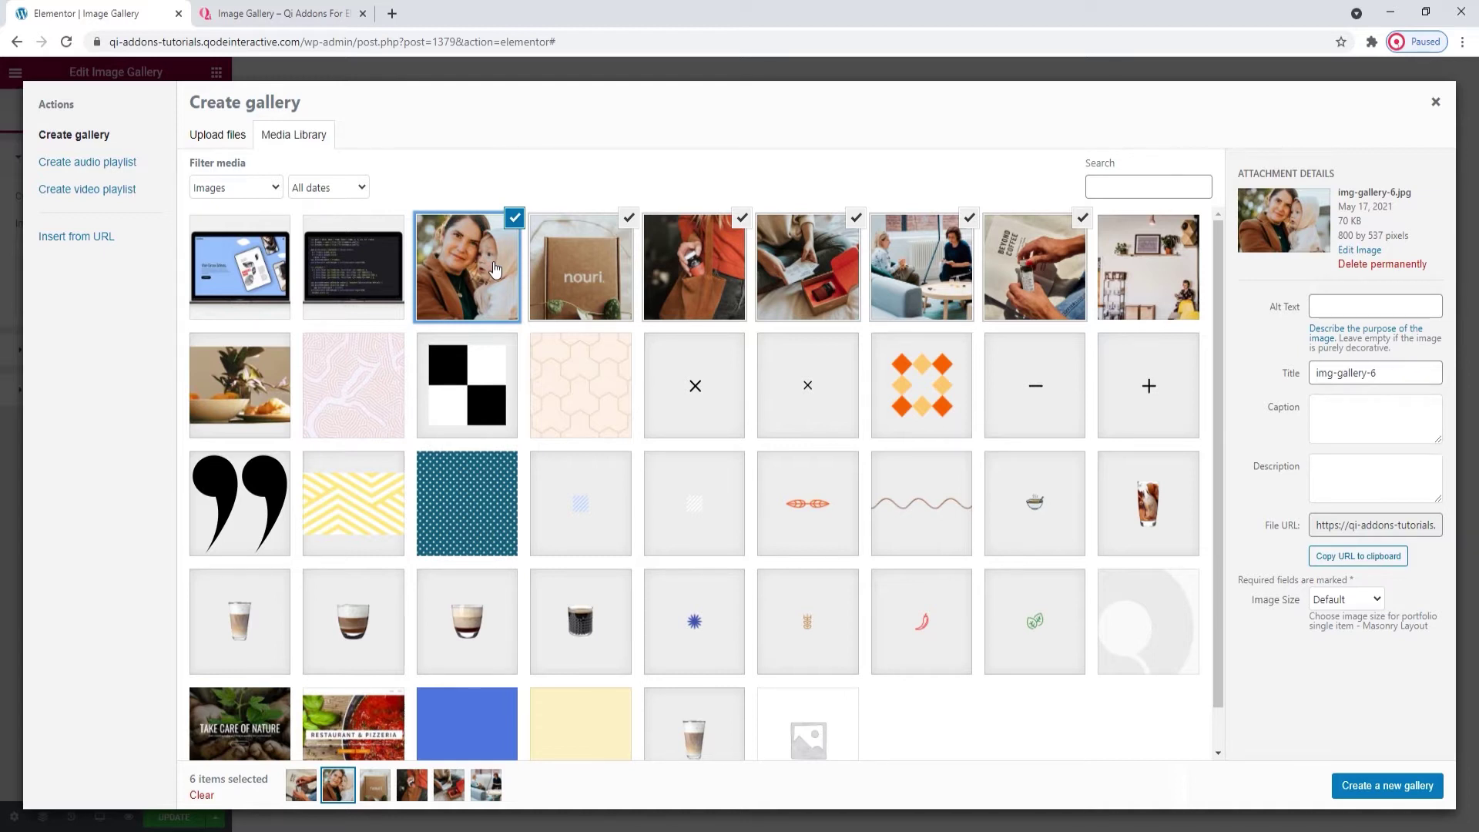
pyautogui.click(1348, 786)
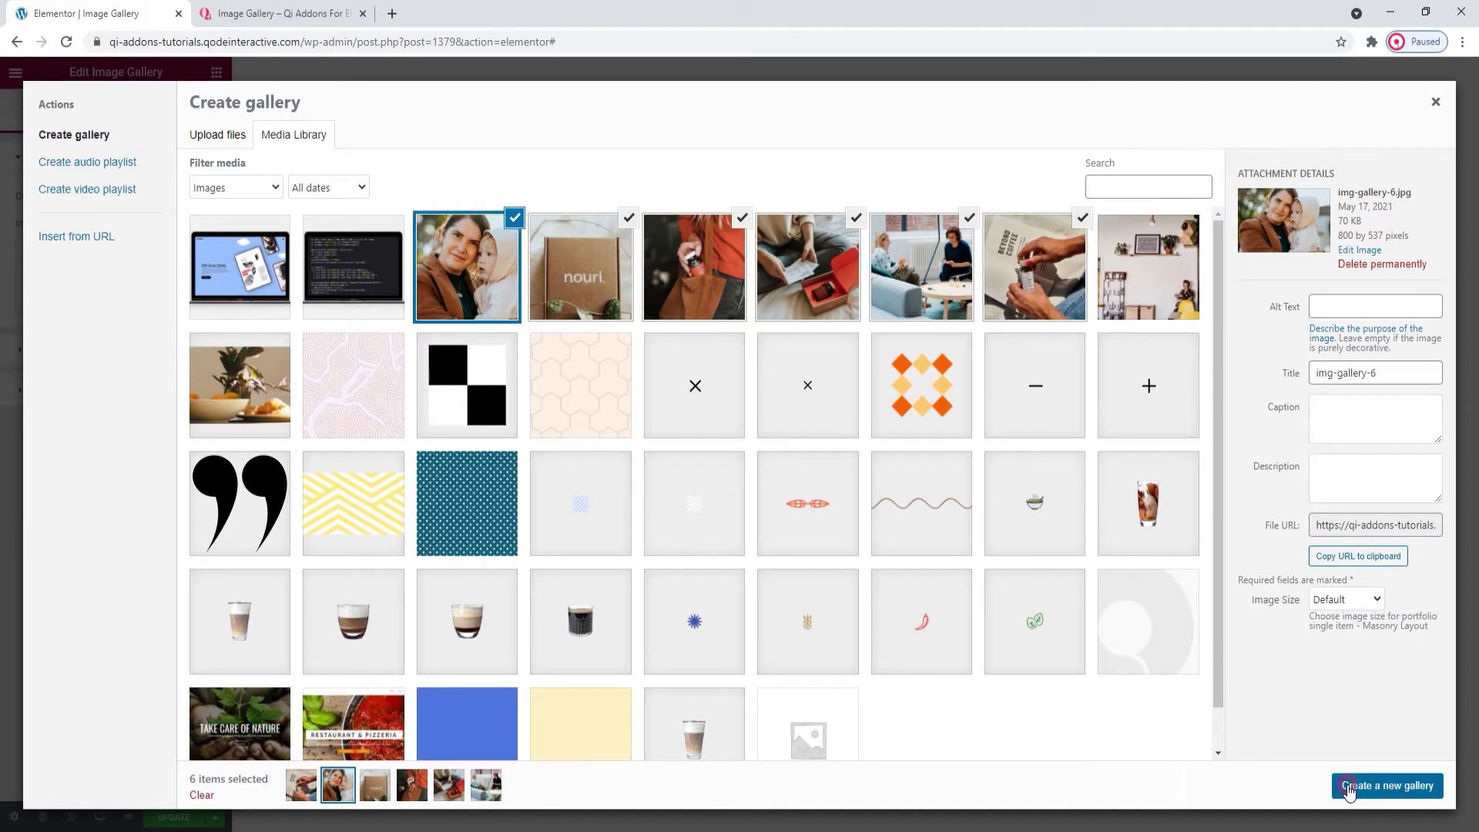
pyautogui.click(1389, 786)
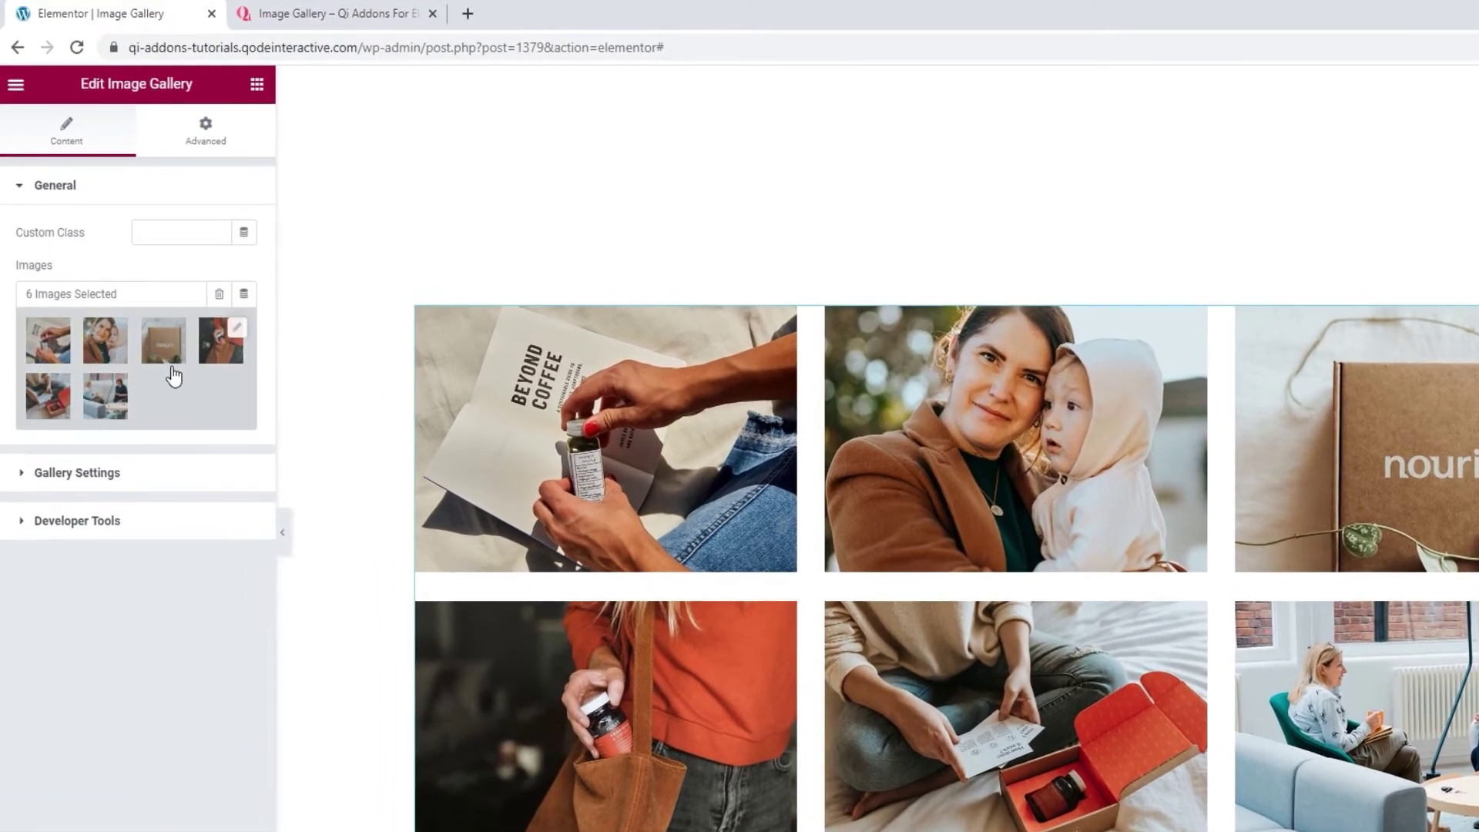
# Move the office meeting photo to second, red box to third and bag to fourth, then apply
pyautogui.click(146, 314)
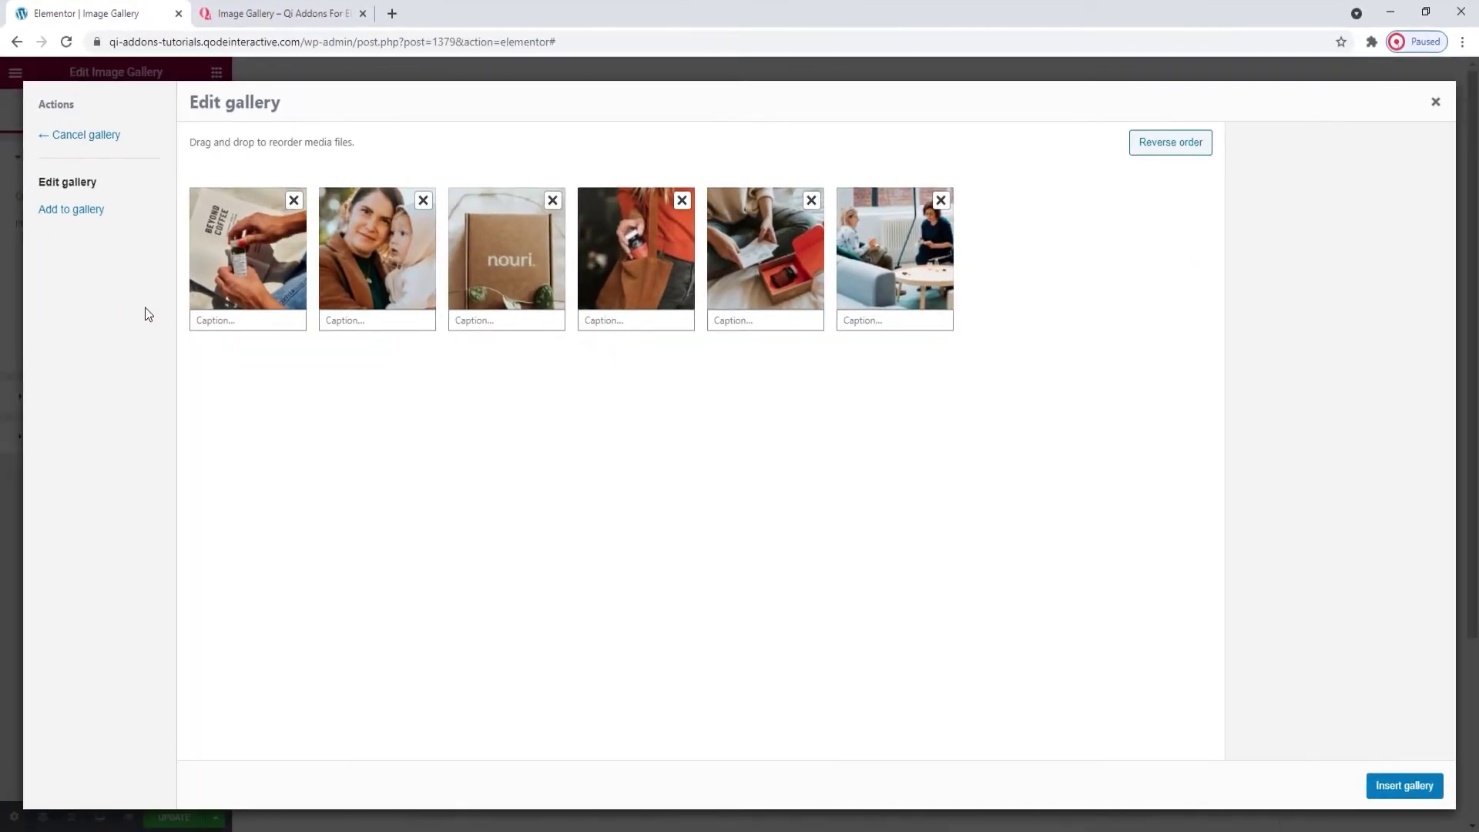
pyautogui.moveTo(880, 284); pyautogui.dragTo(350, 280)
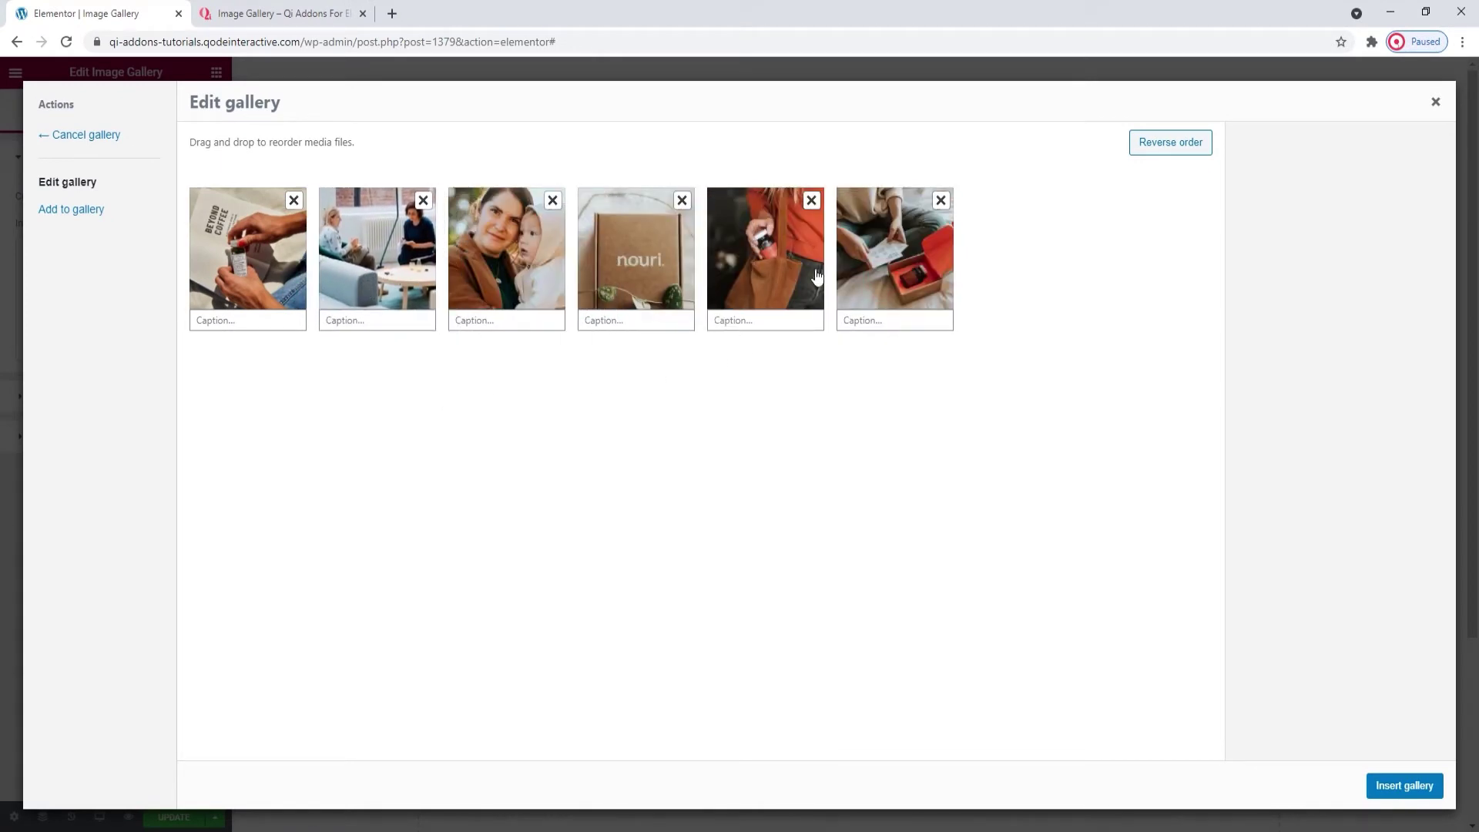
pyautogui.moveTo(887, 278); pyautogui.dragTo(478, 272)
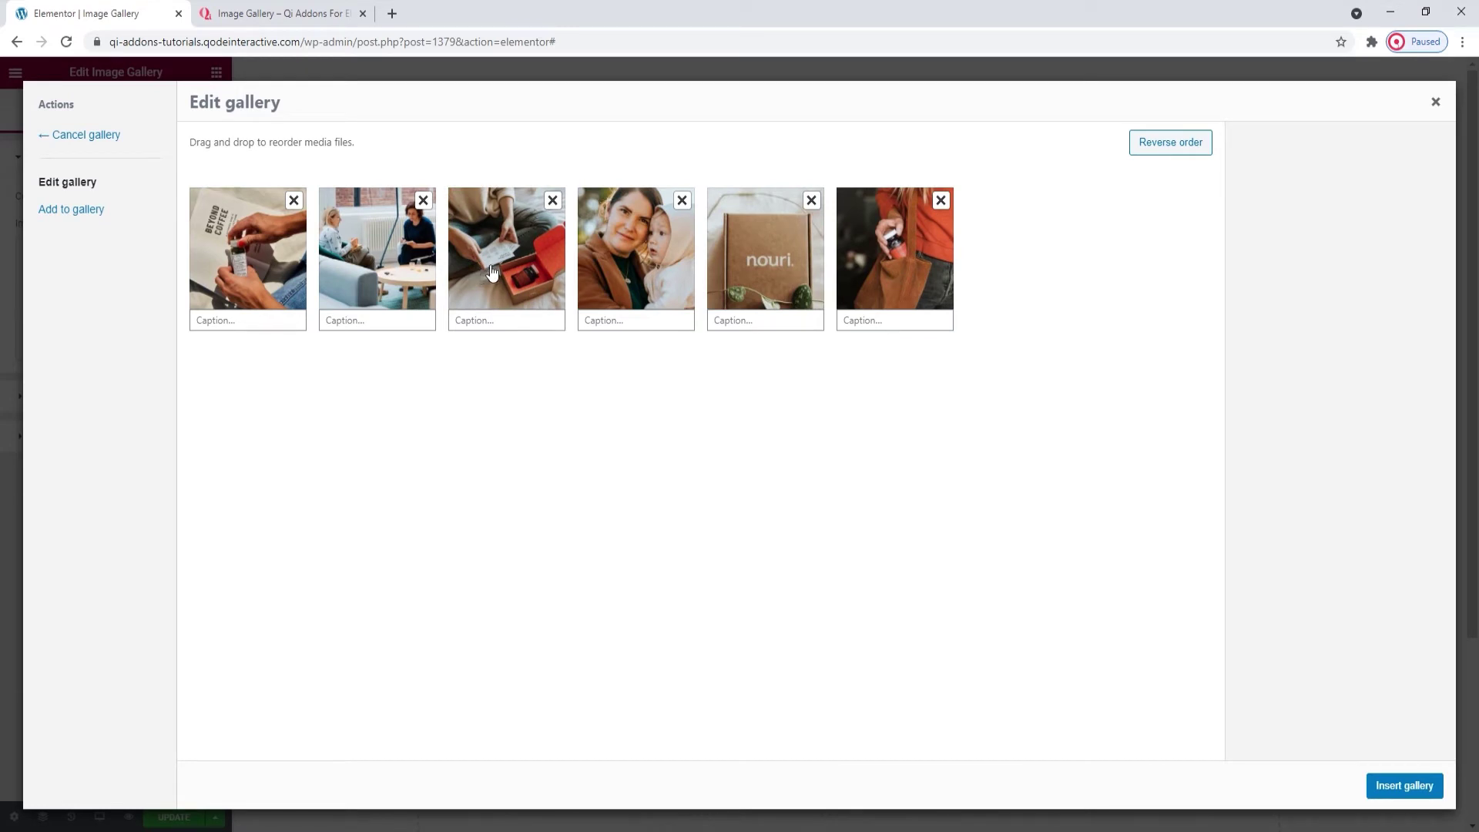
pyautogui.moveTo(898, 282); pyautogui.dragTo(742, 265)
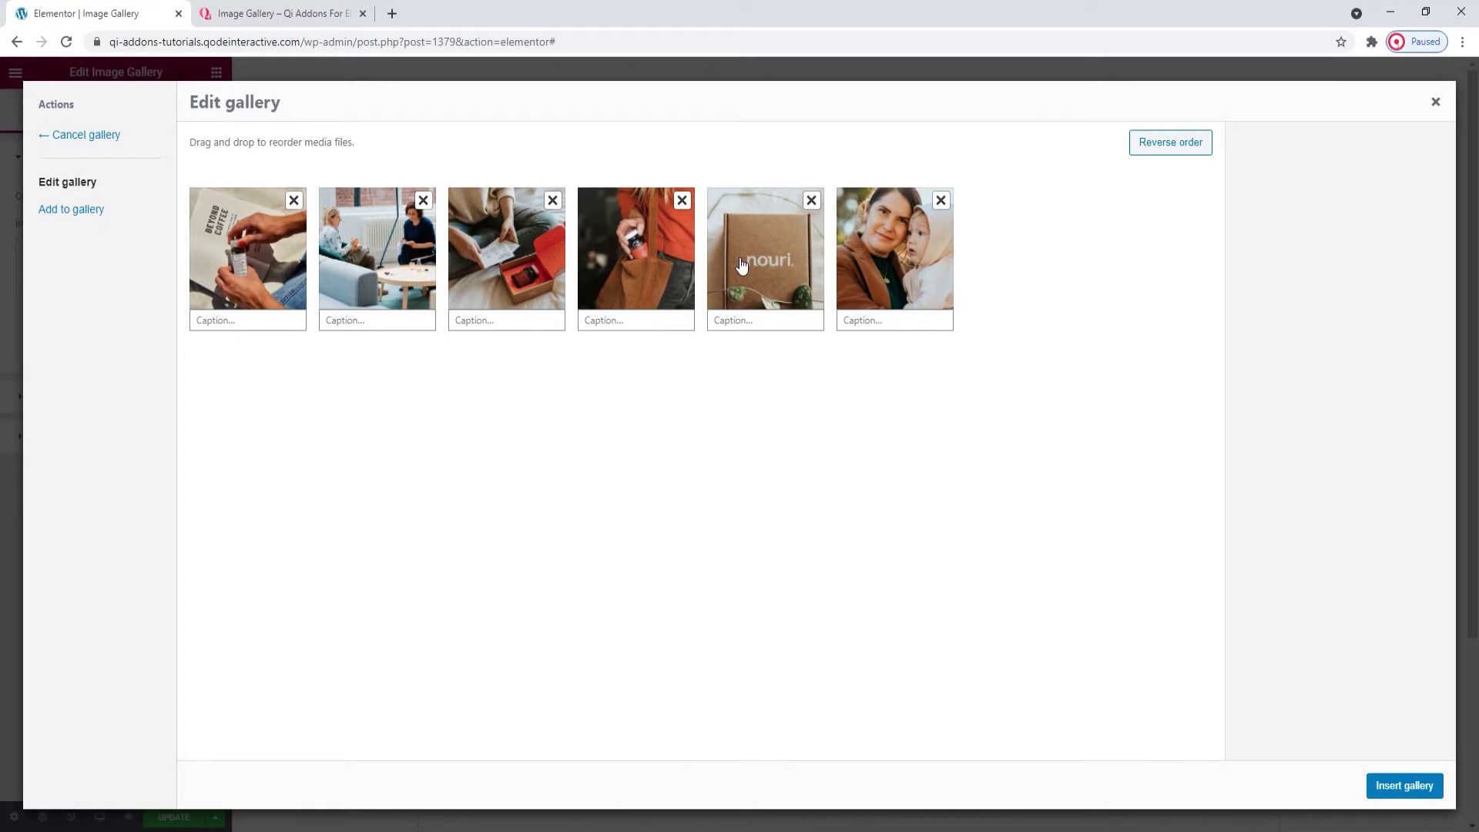
pyautogui.click(1399, 784)
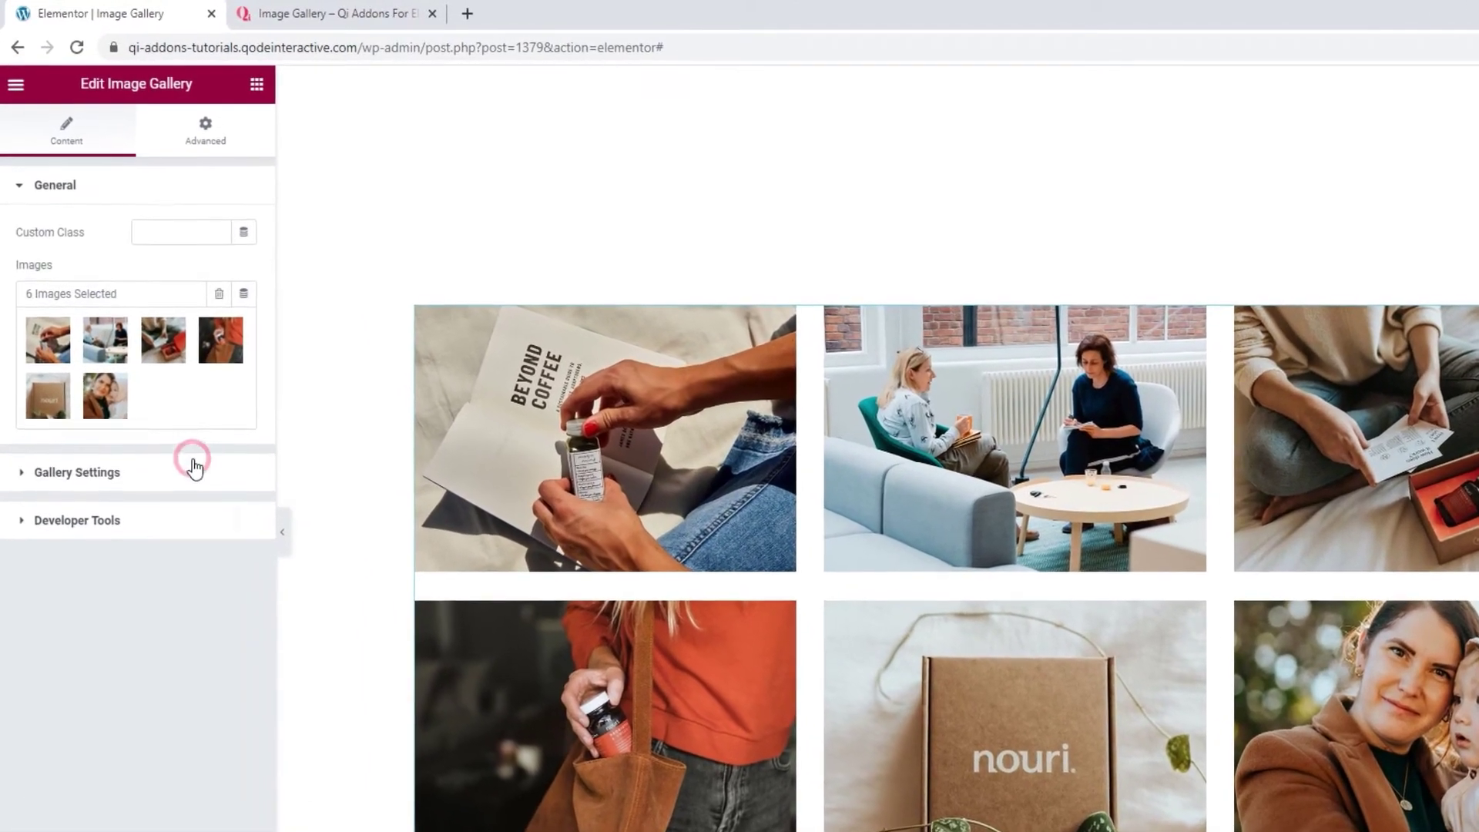
# Preview the first photo in the lightbox, then select the Image Gallery widget from the Navigator
pyautogui.click(180, 431)
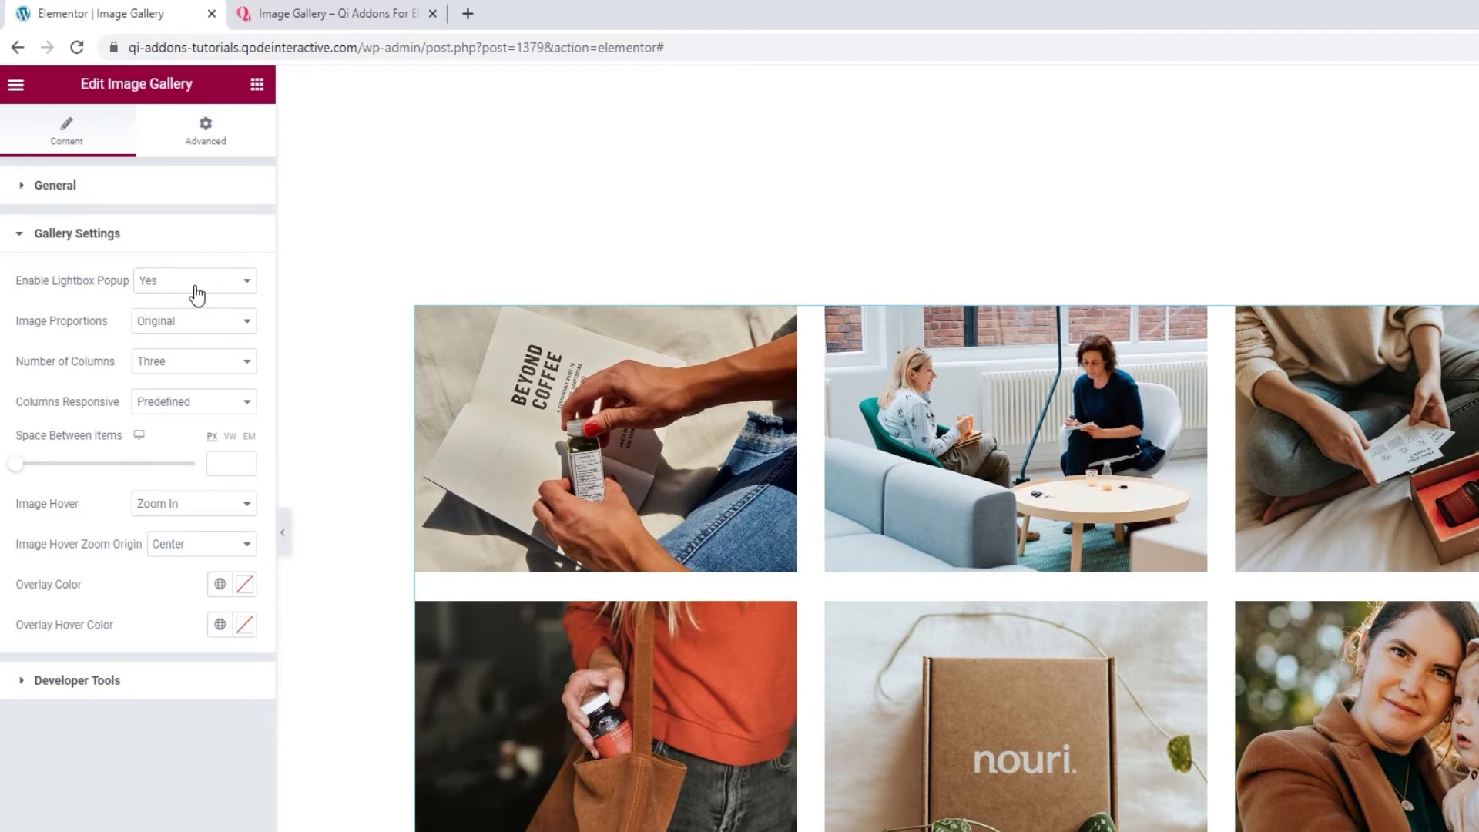
pyautogui.click(622, 414)
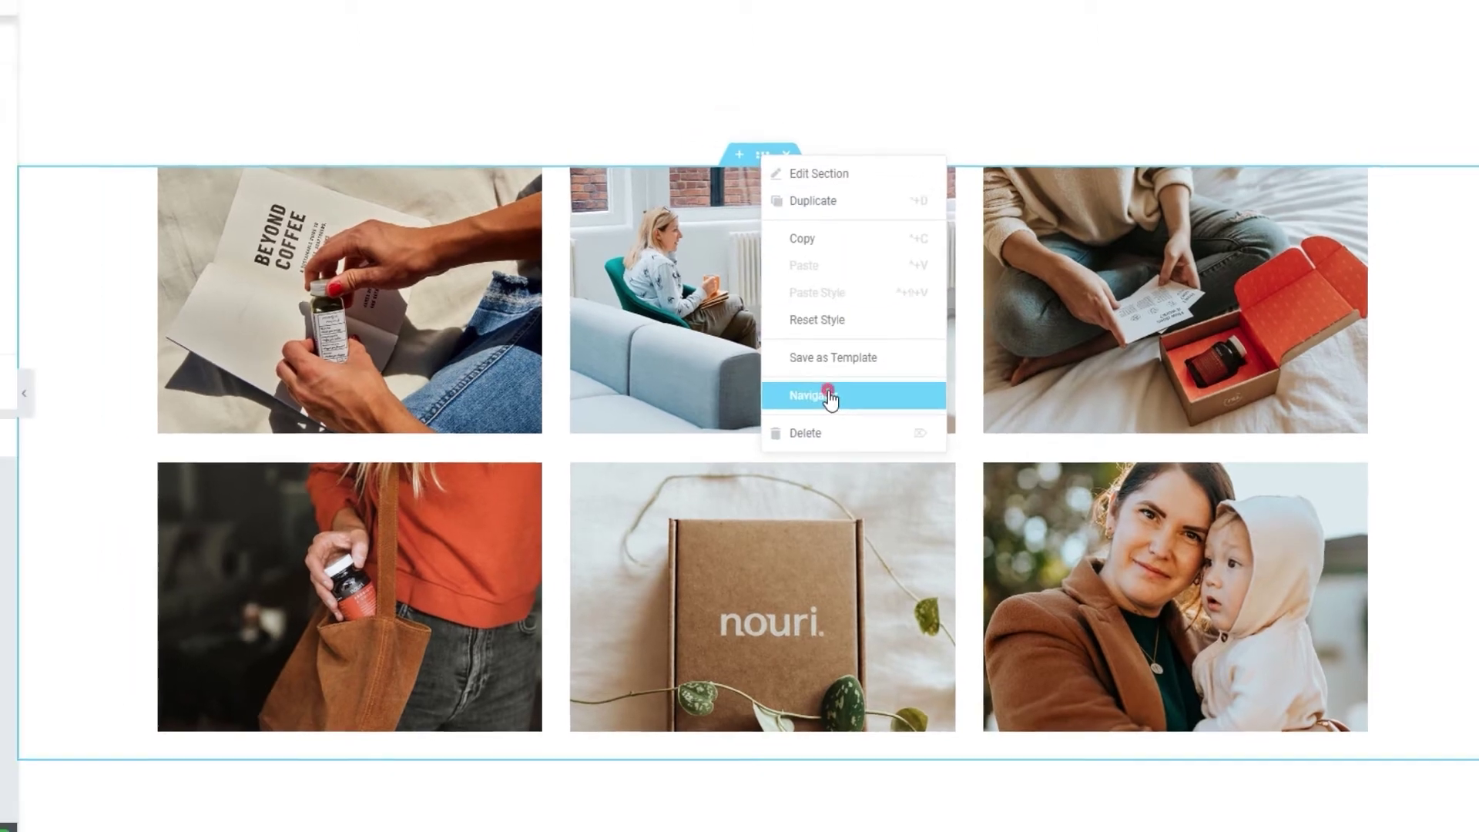
pyautogui.click(816, 380)
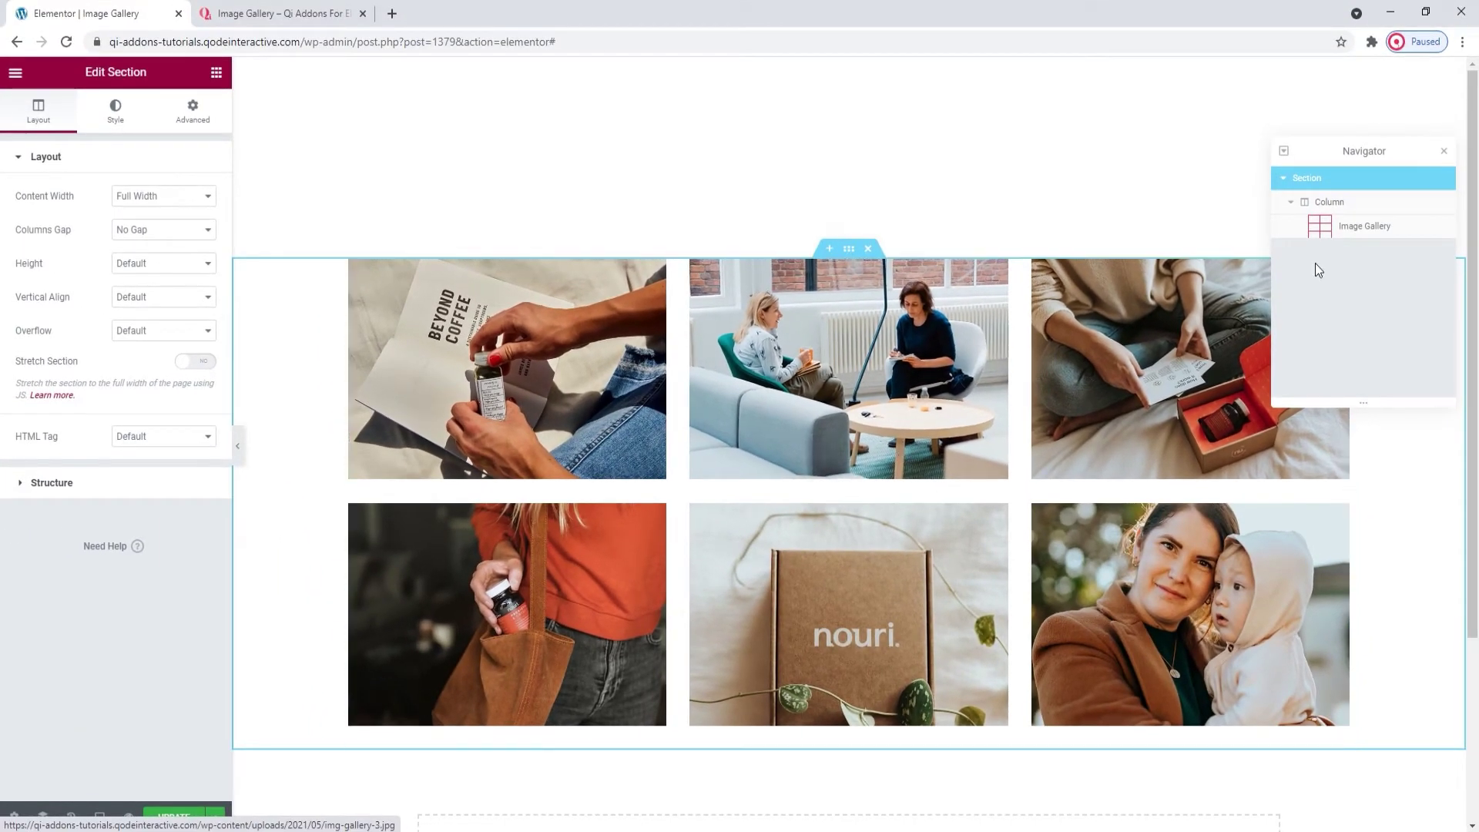
pyautogui.click(1364, 230)
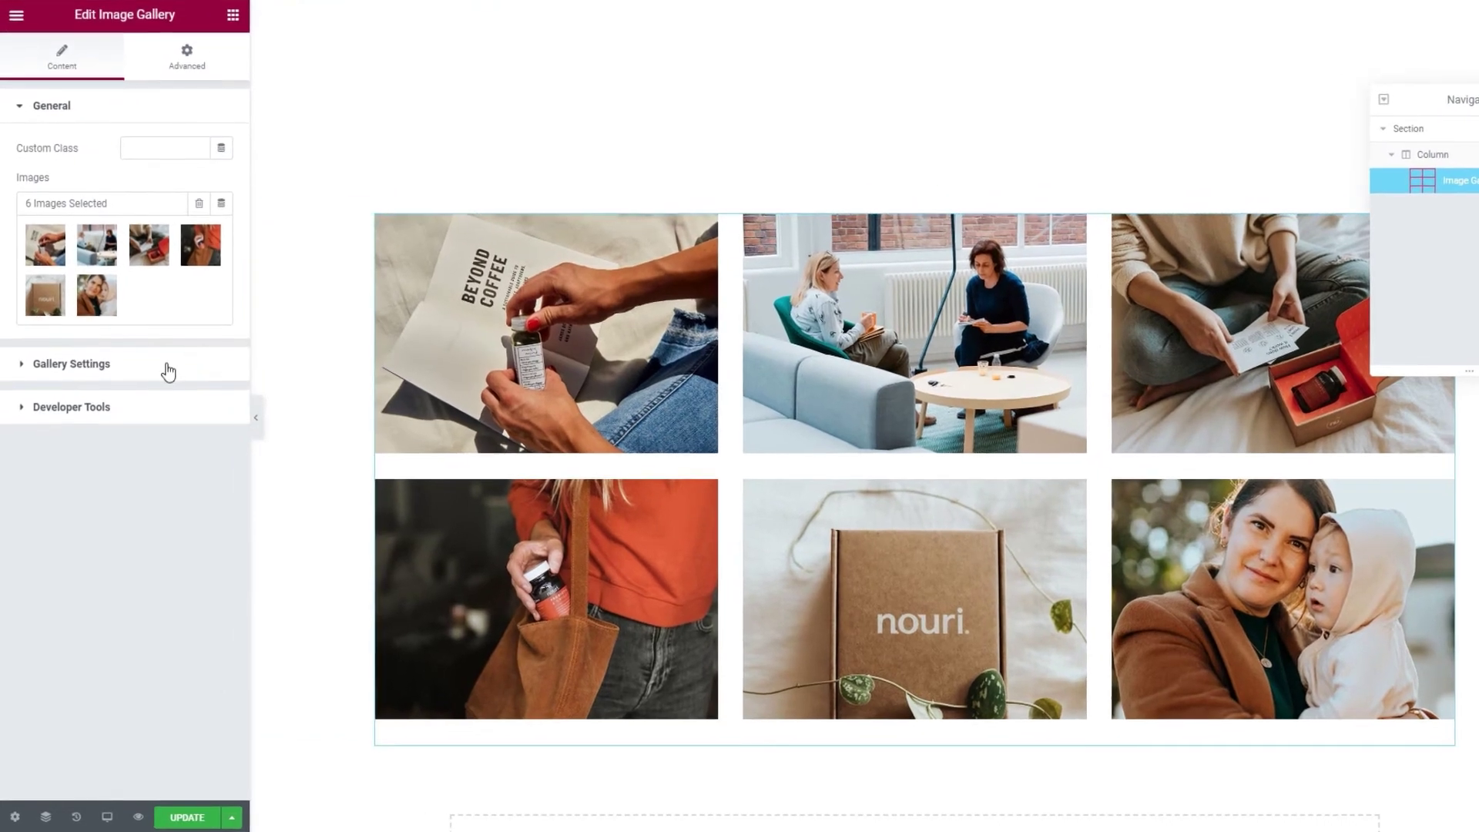
# Turn the gallery's Enable Lightbox Popup setting off, then back on
pyautogui.click(154, 396)
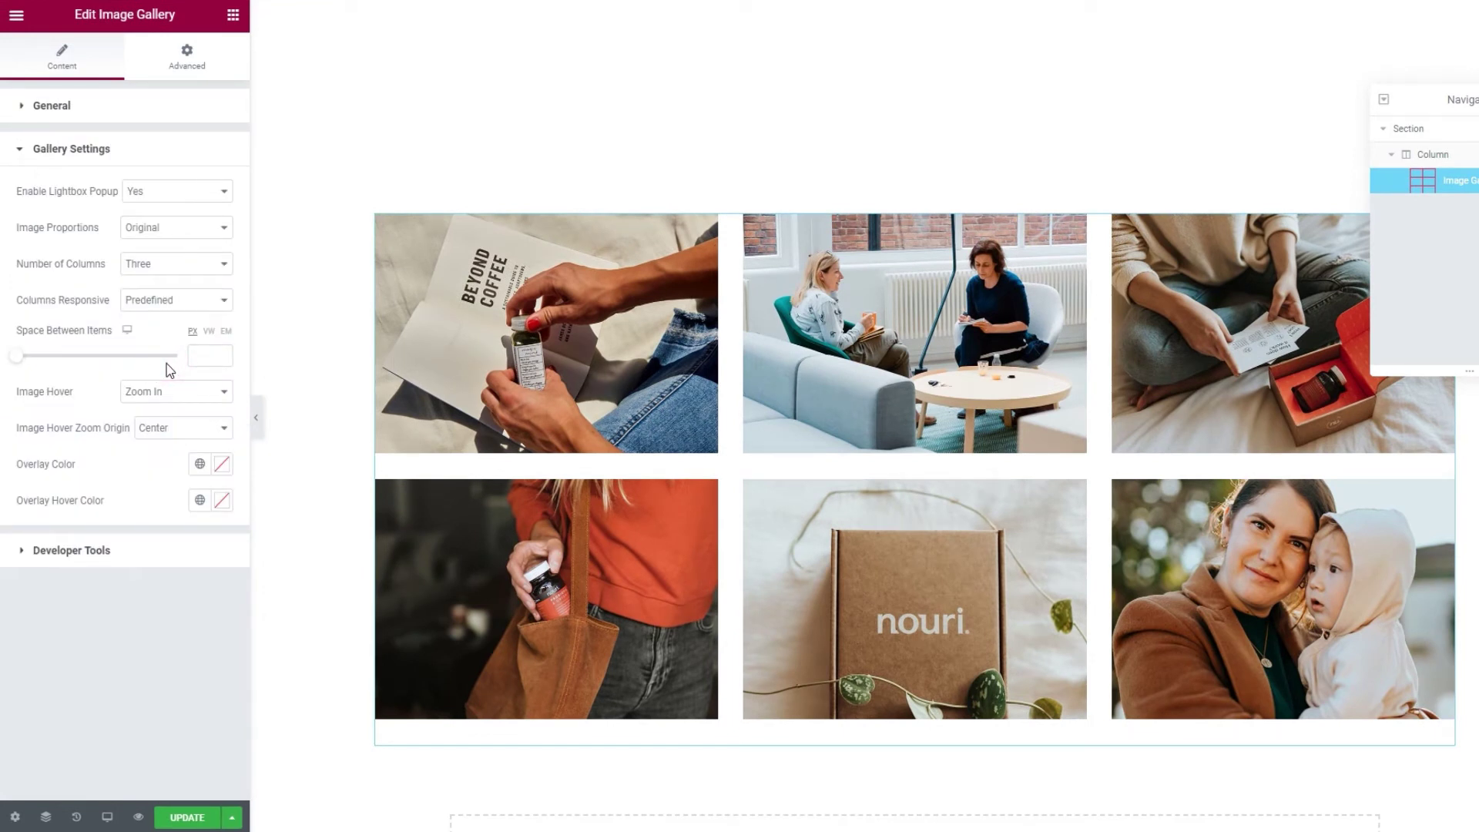
pyautogui.click(175, 192)
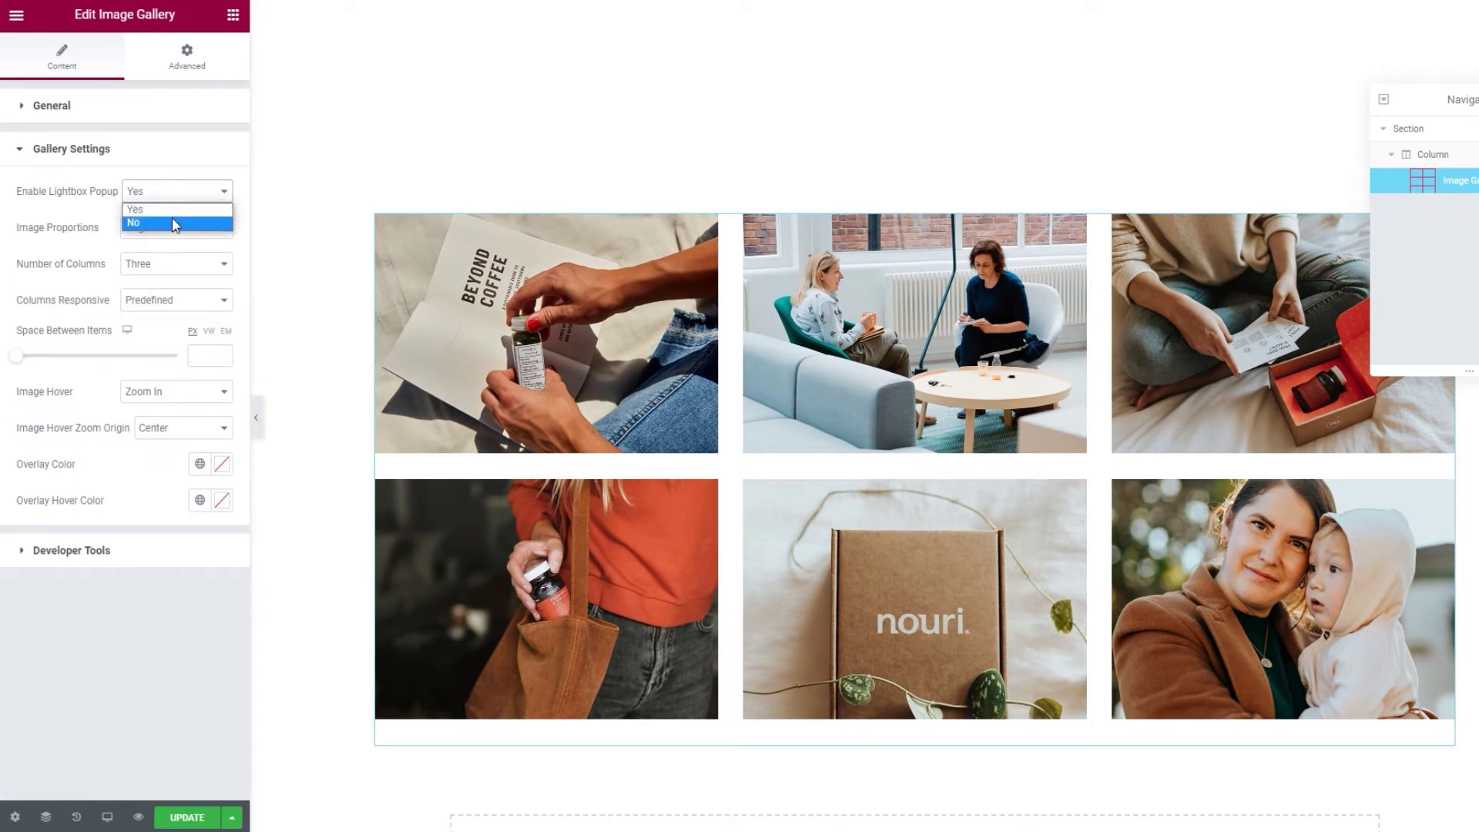
pyautogui.click(172, 222)
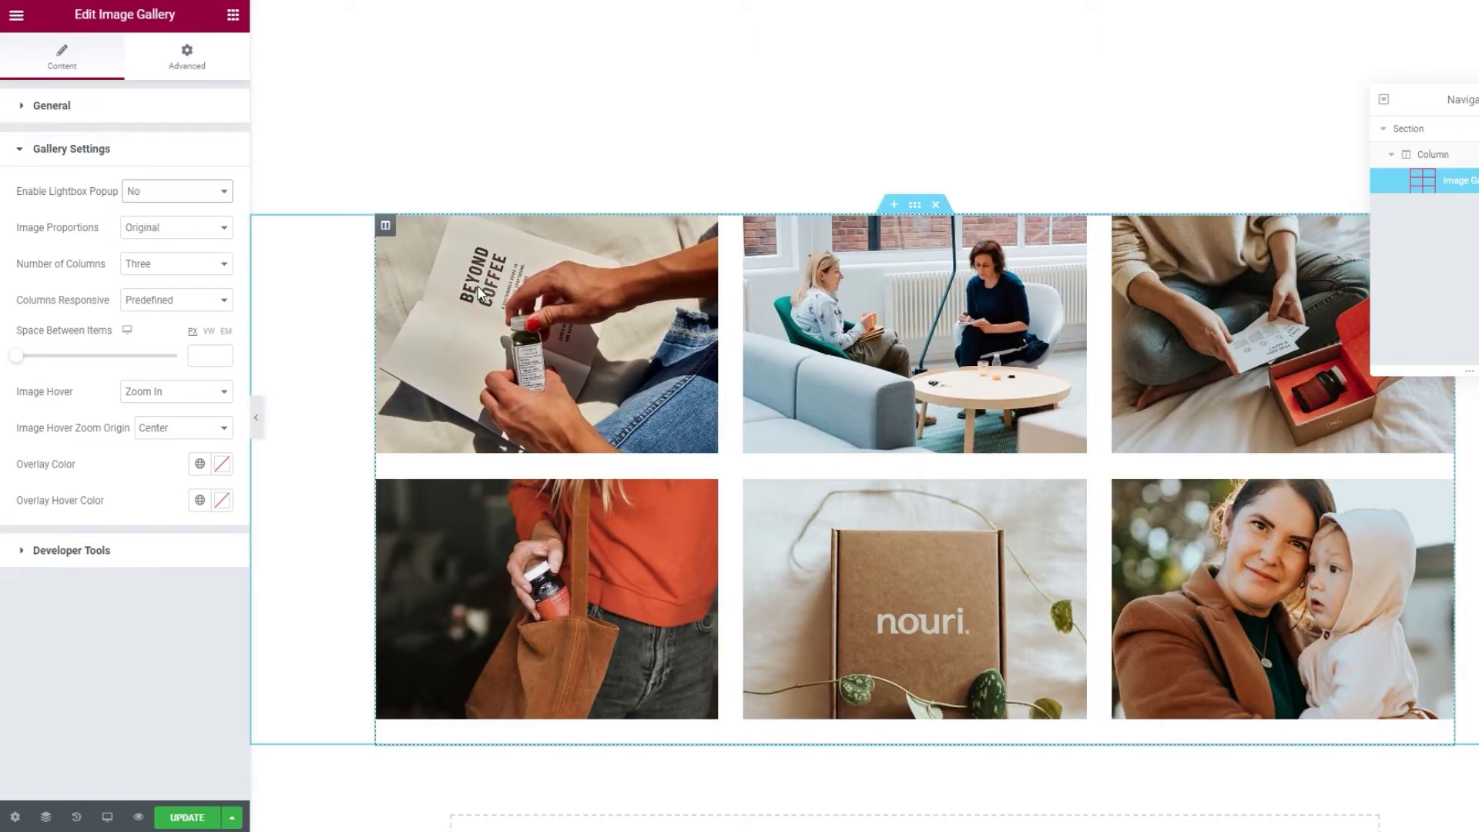
pyautogui.click(182, 192)
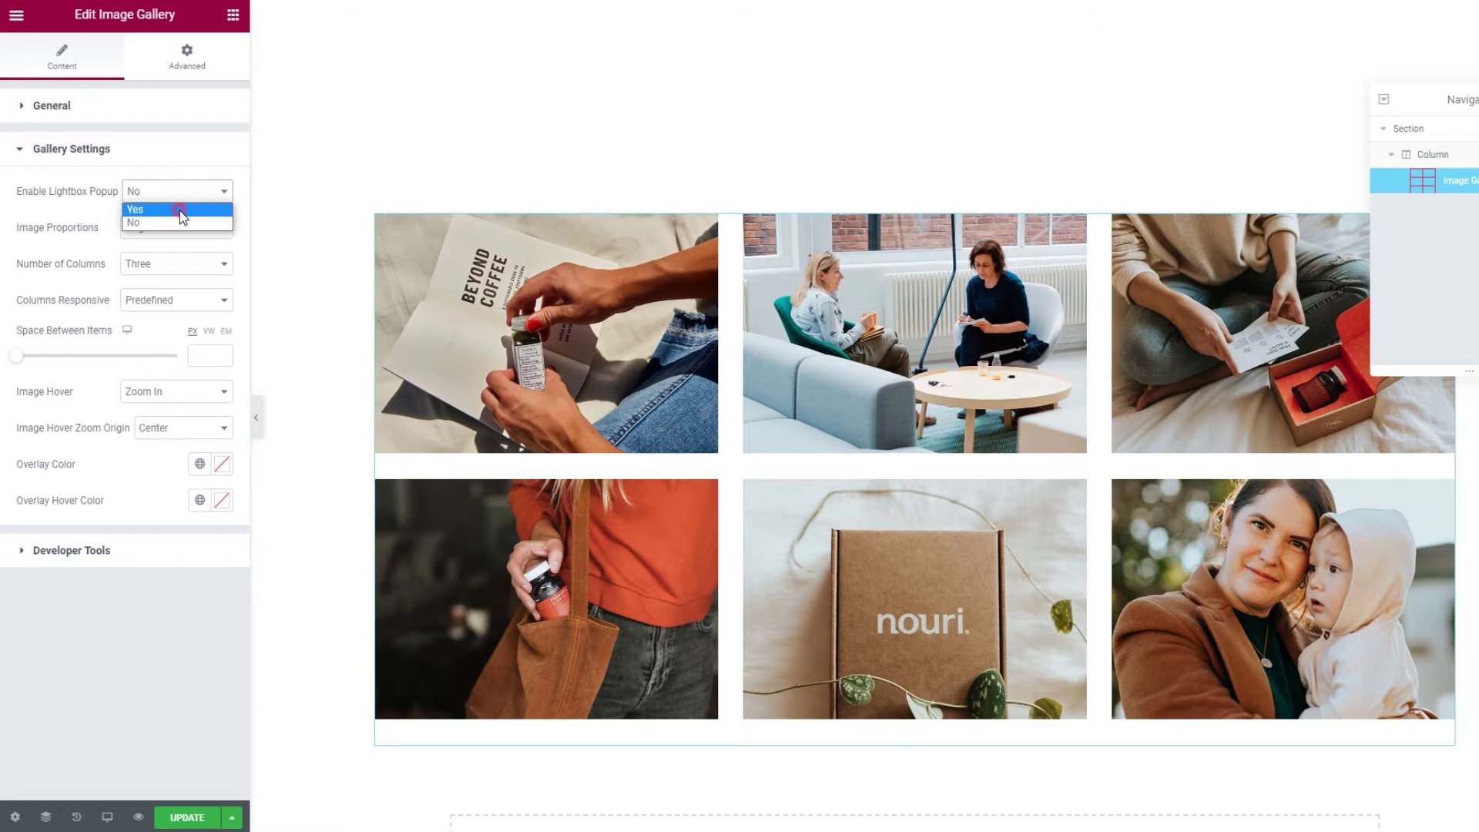
pyautogui.click(180, 211)
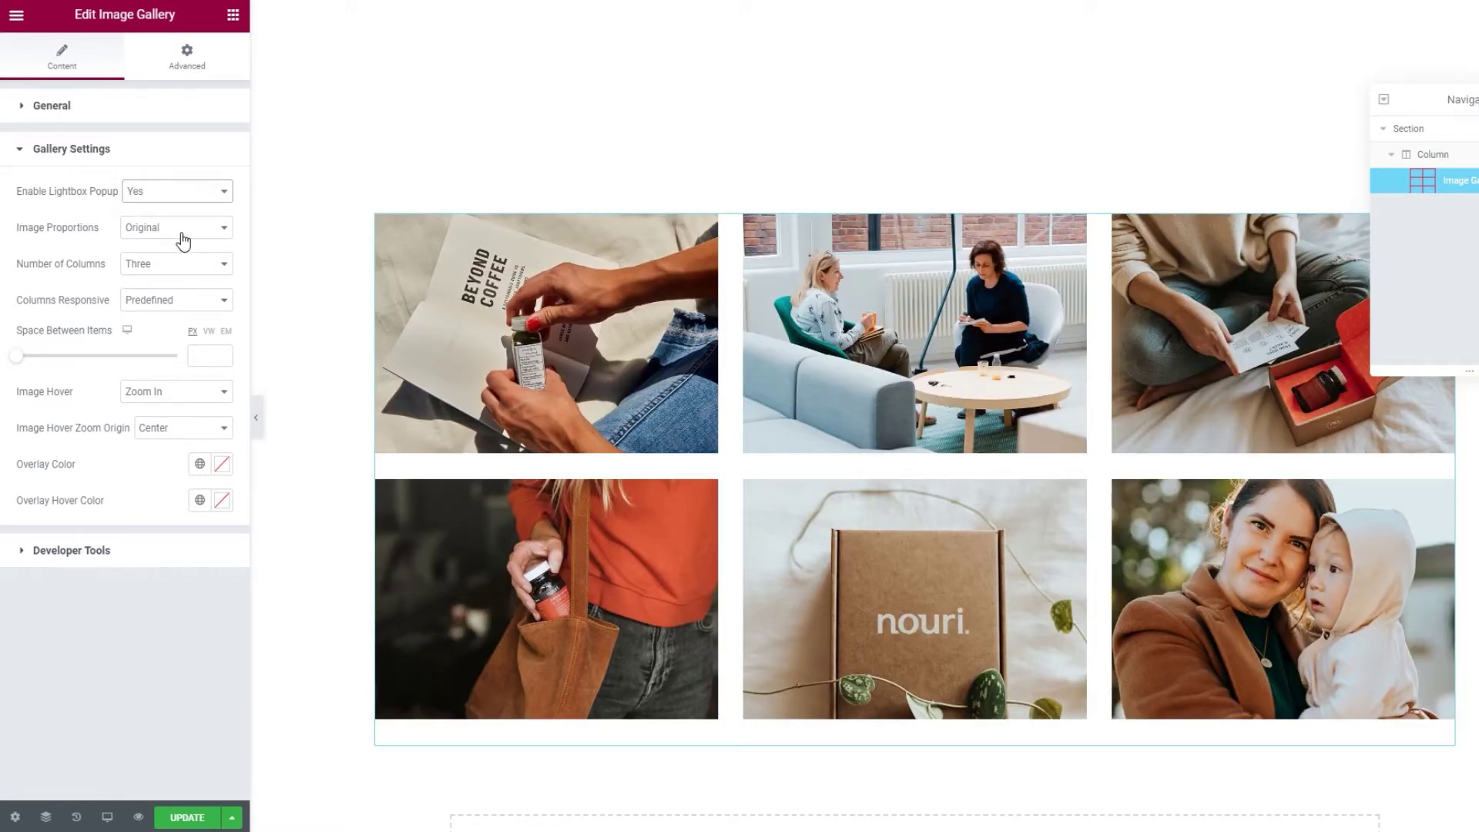
# Try Square image proportions, then restore Original proportions
pyautogui.click(183, 241)
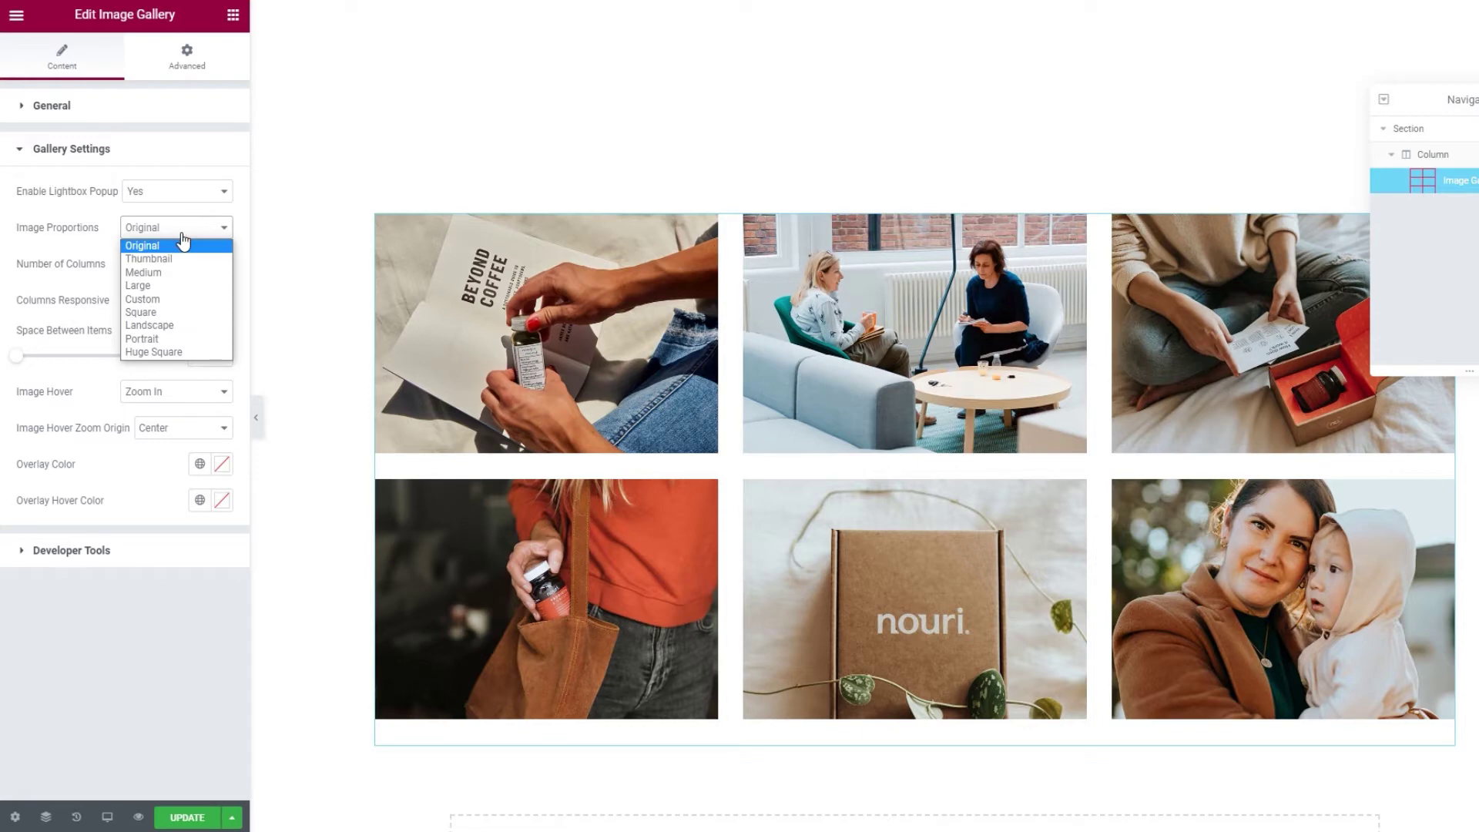
pyautogui.click(182, 313)
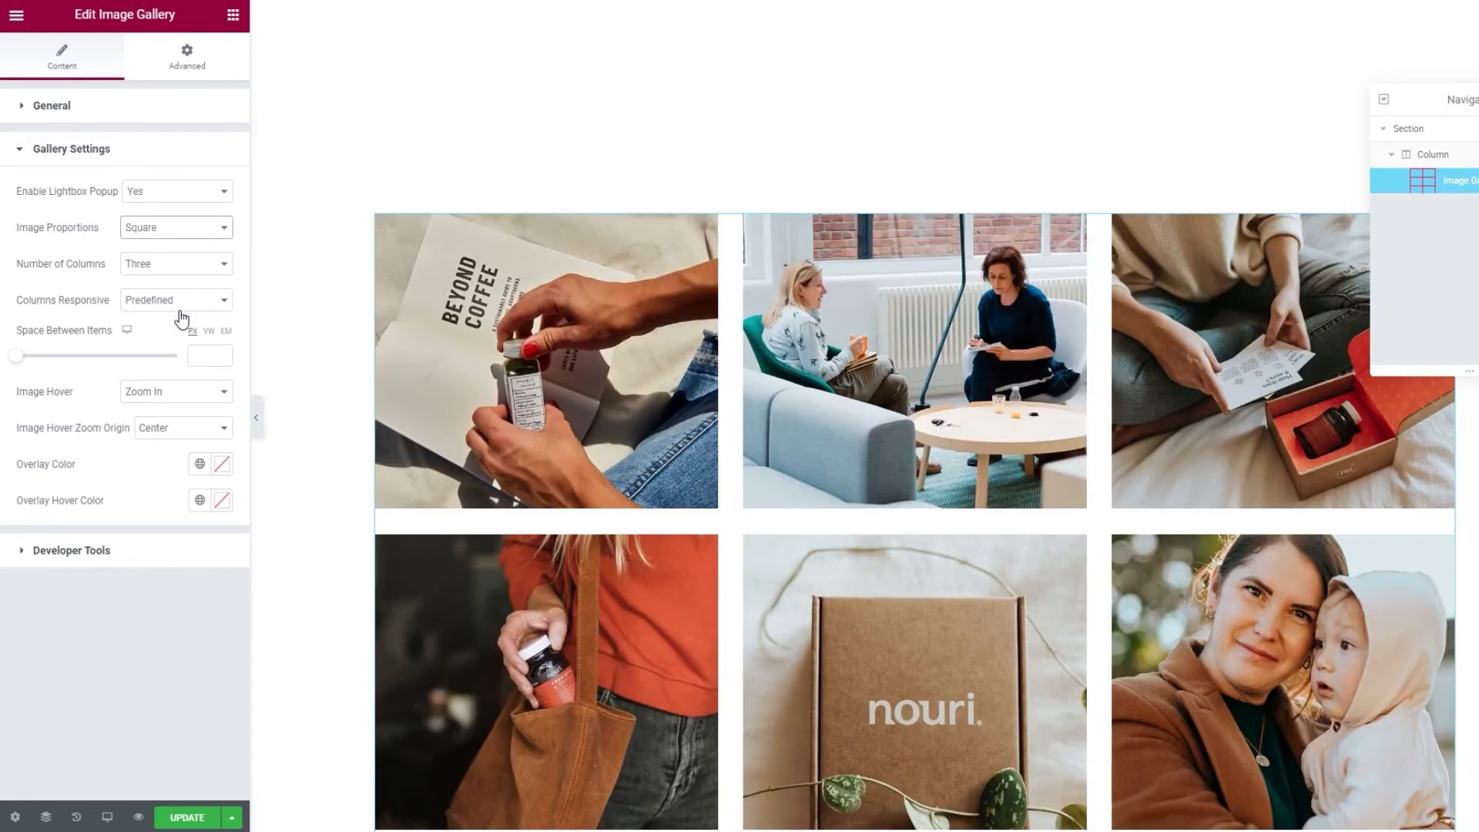
pyautogui.click(175, 235)
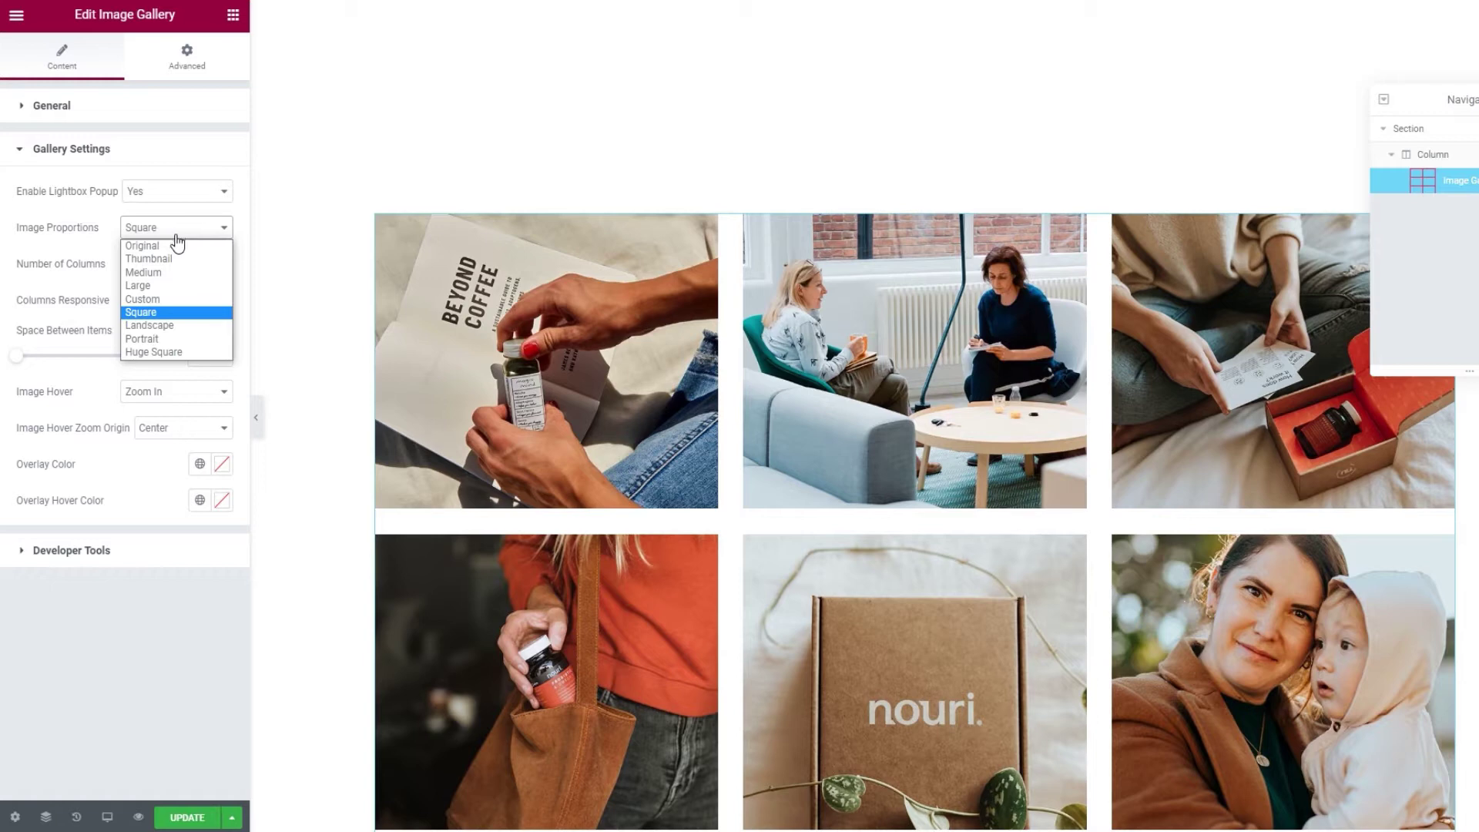
pyautogui.click(188, 245)
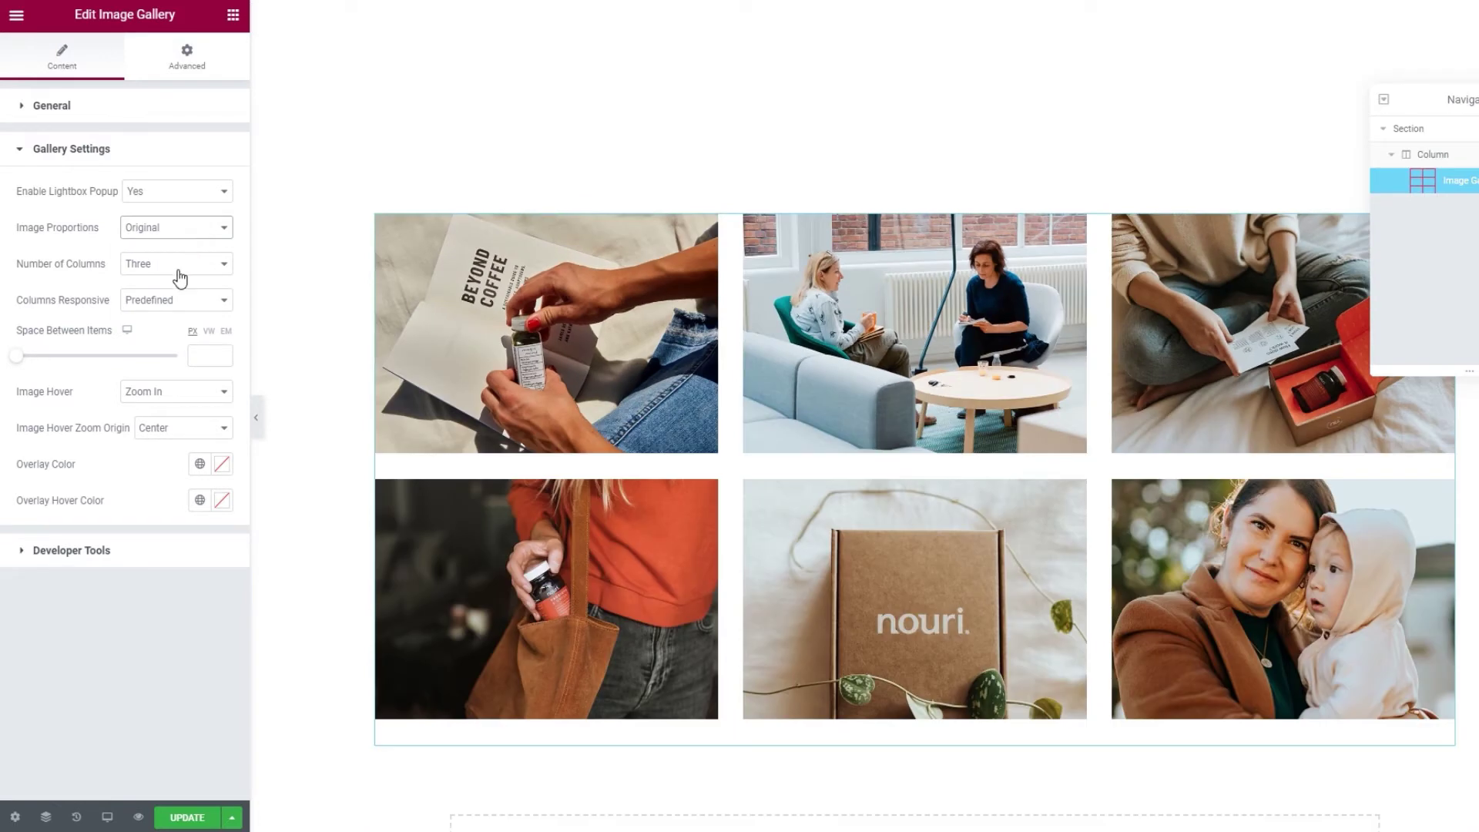
pyautogui.click(179, 274)
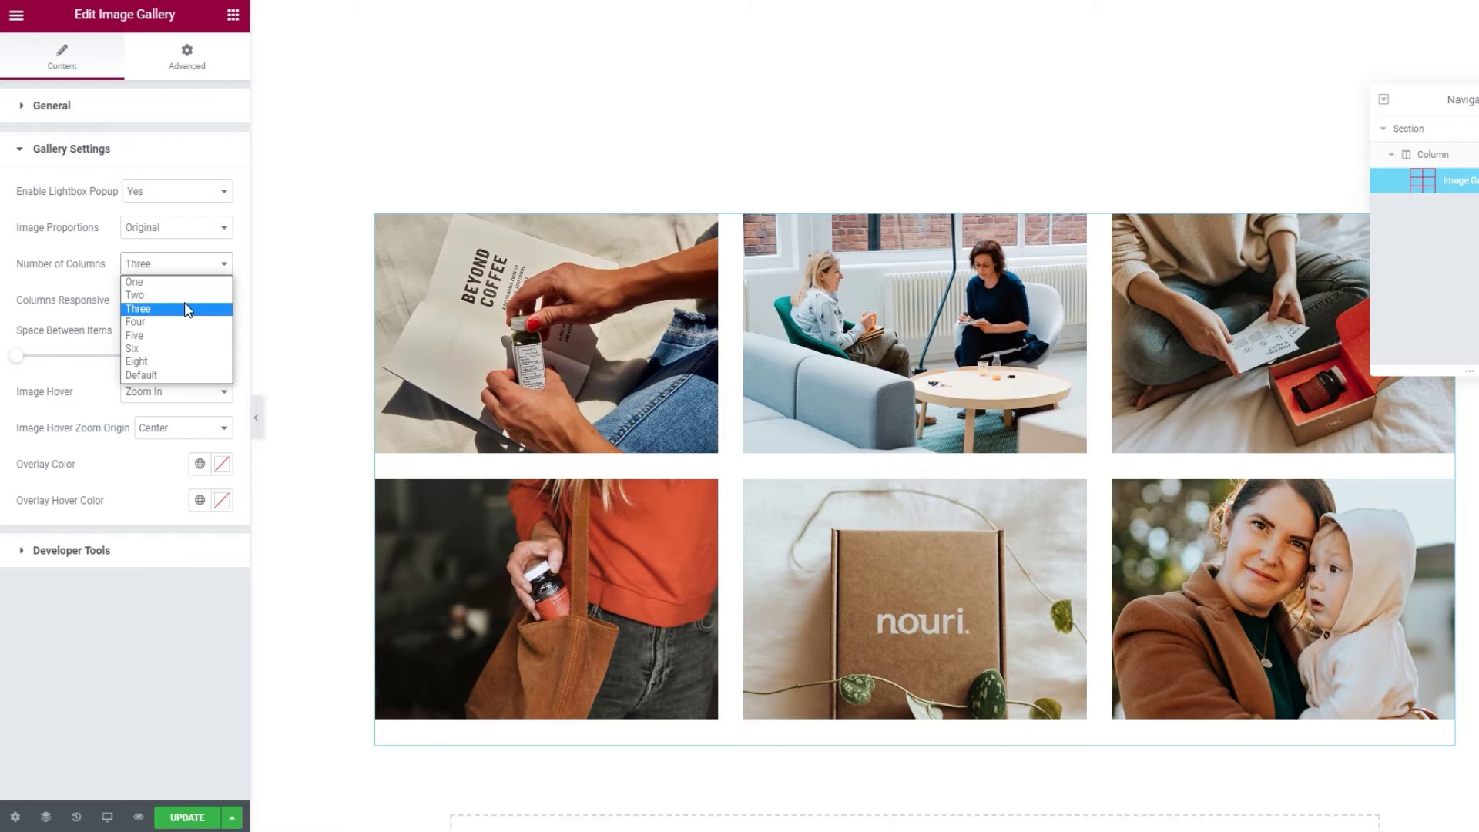
# Try the gallery at Two and Four columns, then settle on Three columns
pyautogui.click(185, 296)
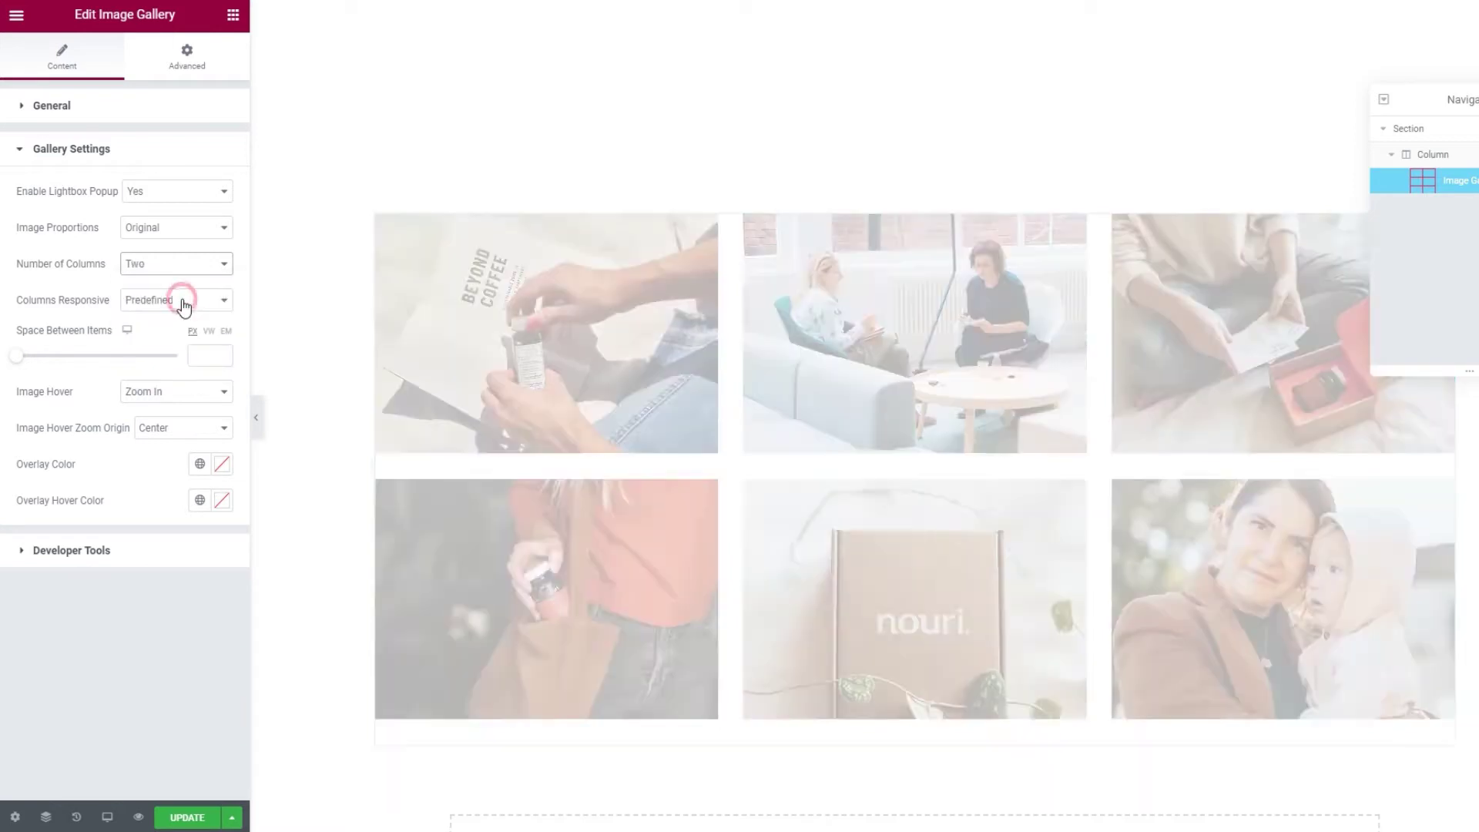
pyautogui.click(188, 264)
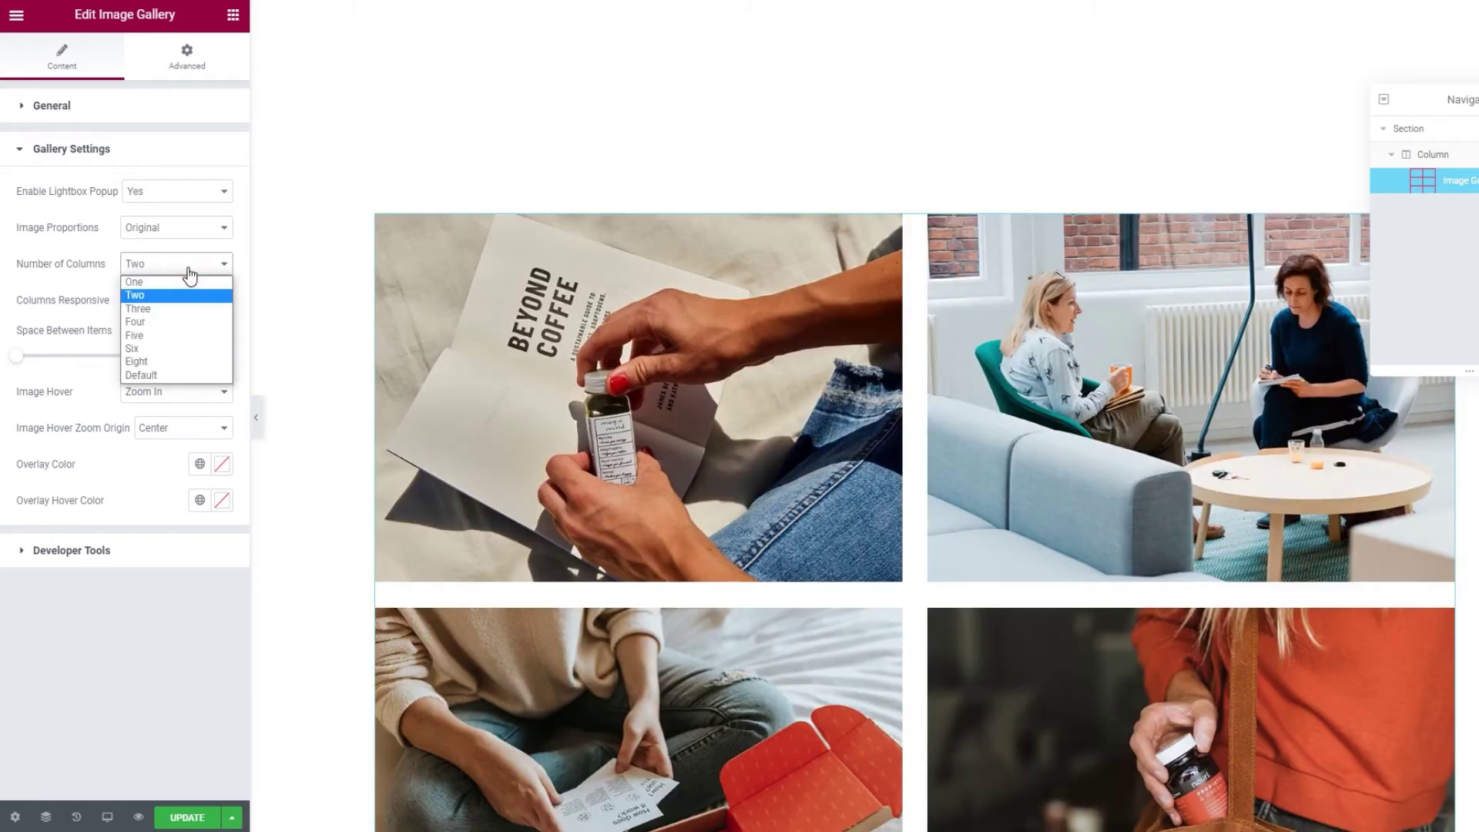
pyautogui.click(184, 323)
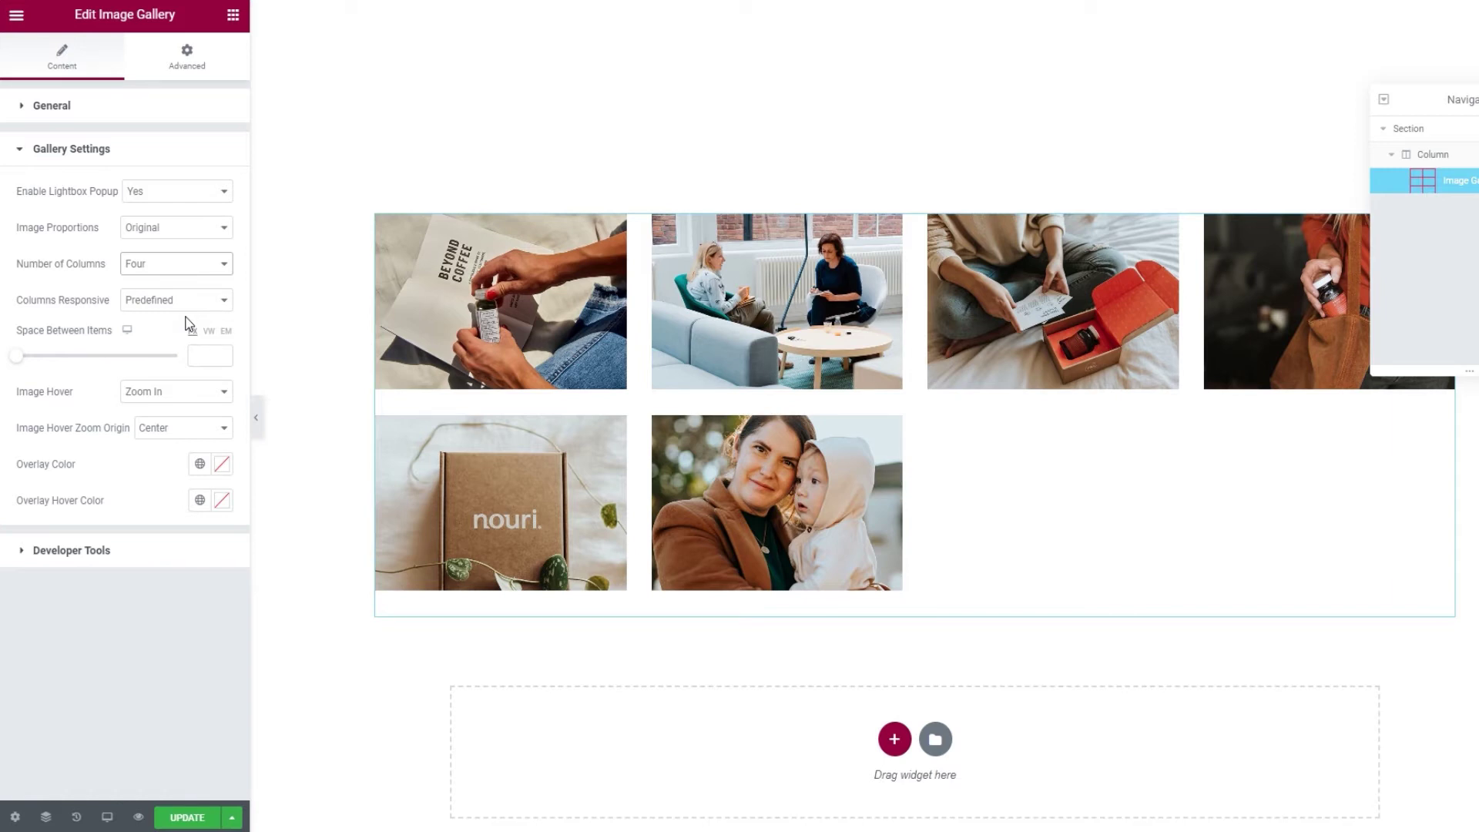
pyautogui.click(182, 264)
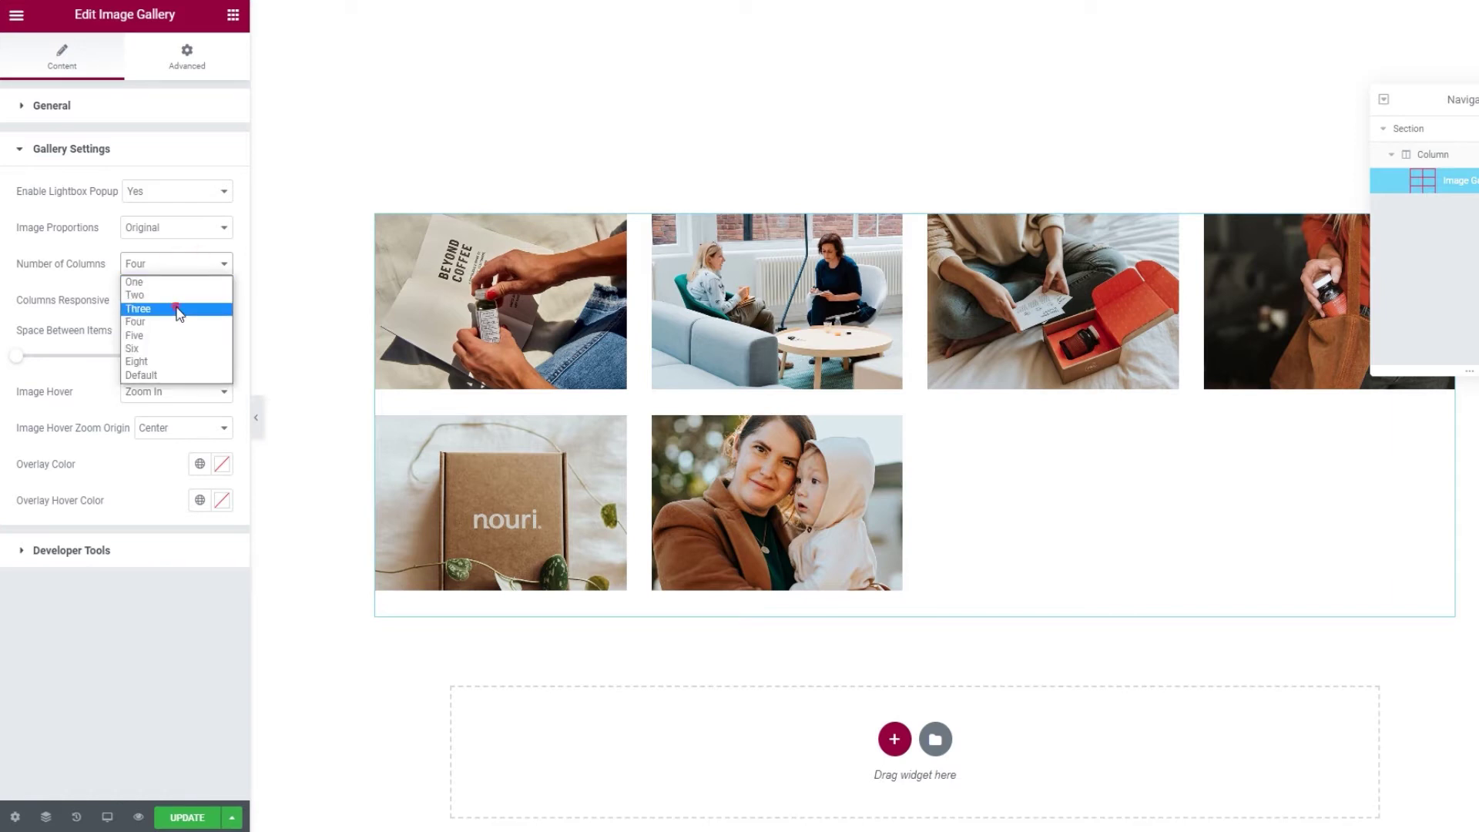
pyautogui.click(176, 308)
# Switch Columns Responsive from Default to Custom to get per-screen-width column counts
pyautogui.click(183, 301)
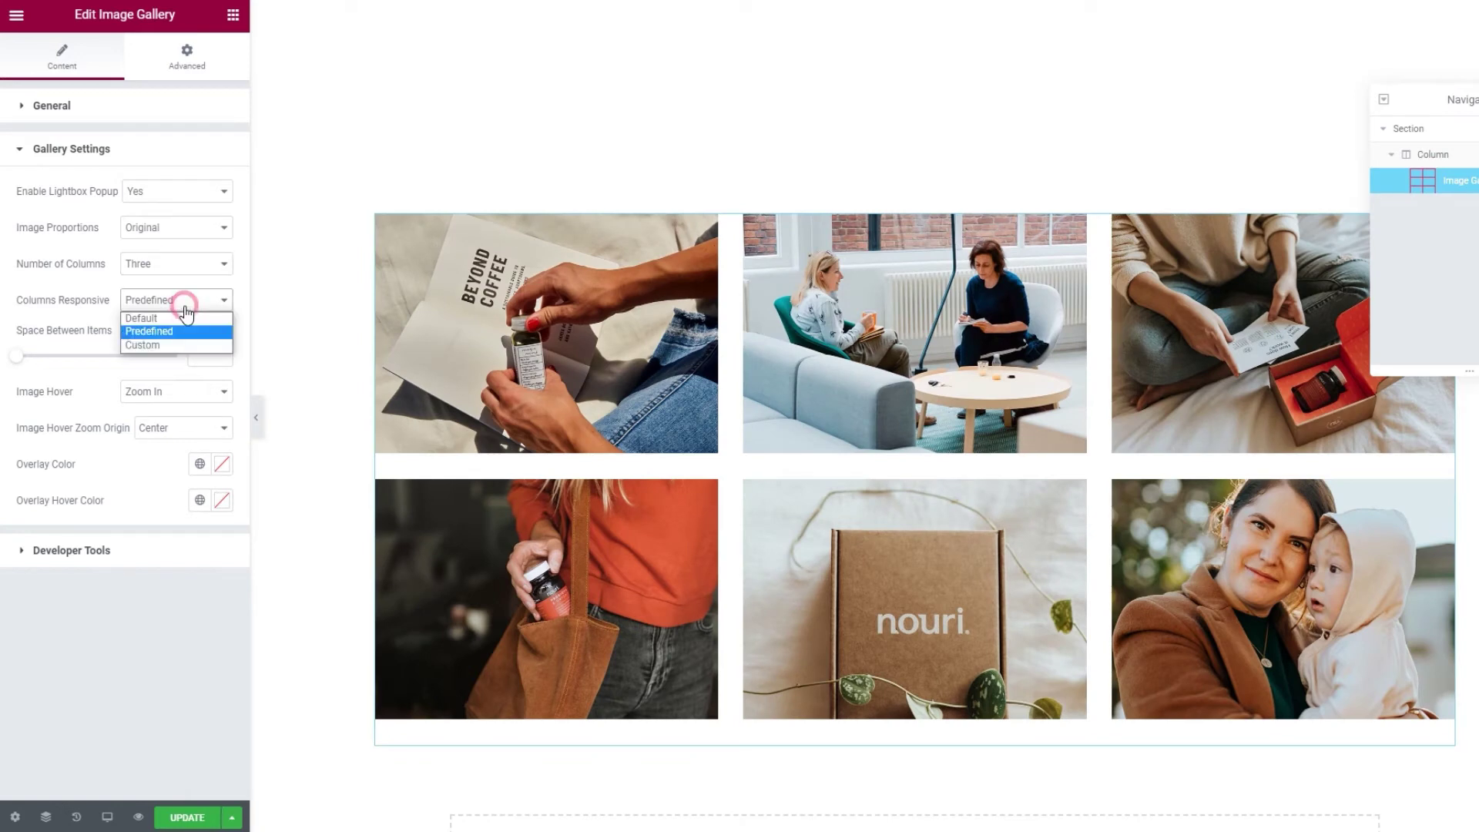
pyautogui.click(182, 317)
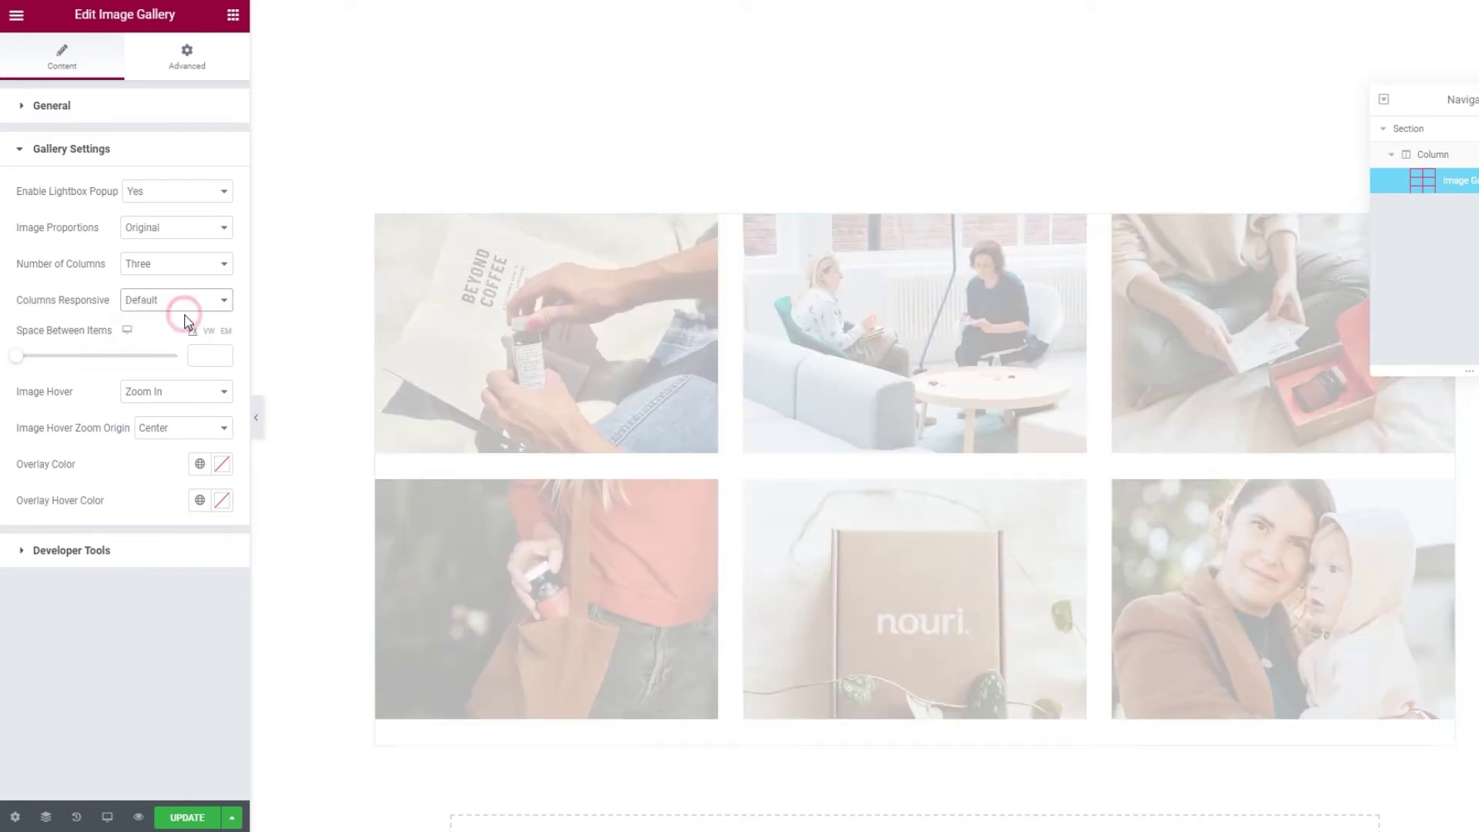
pyautogui.click(178, 308)
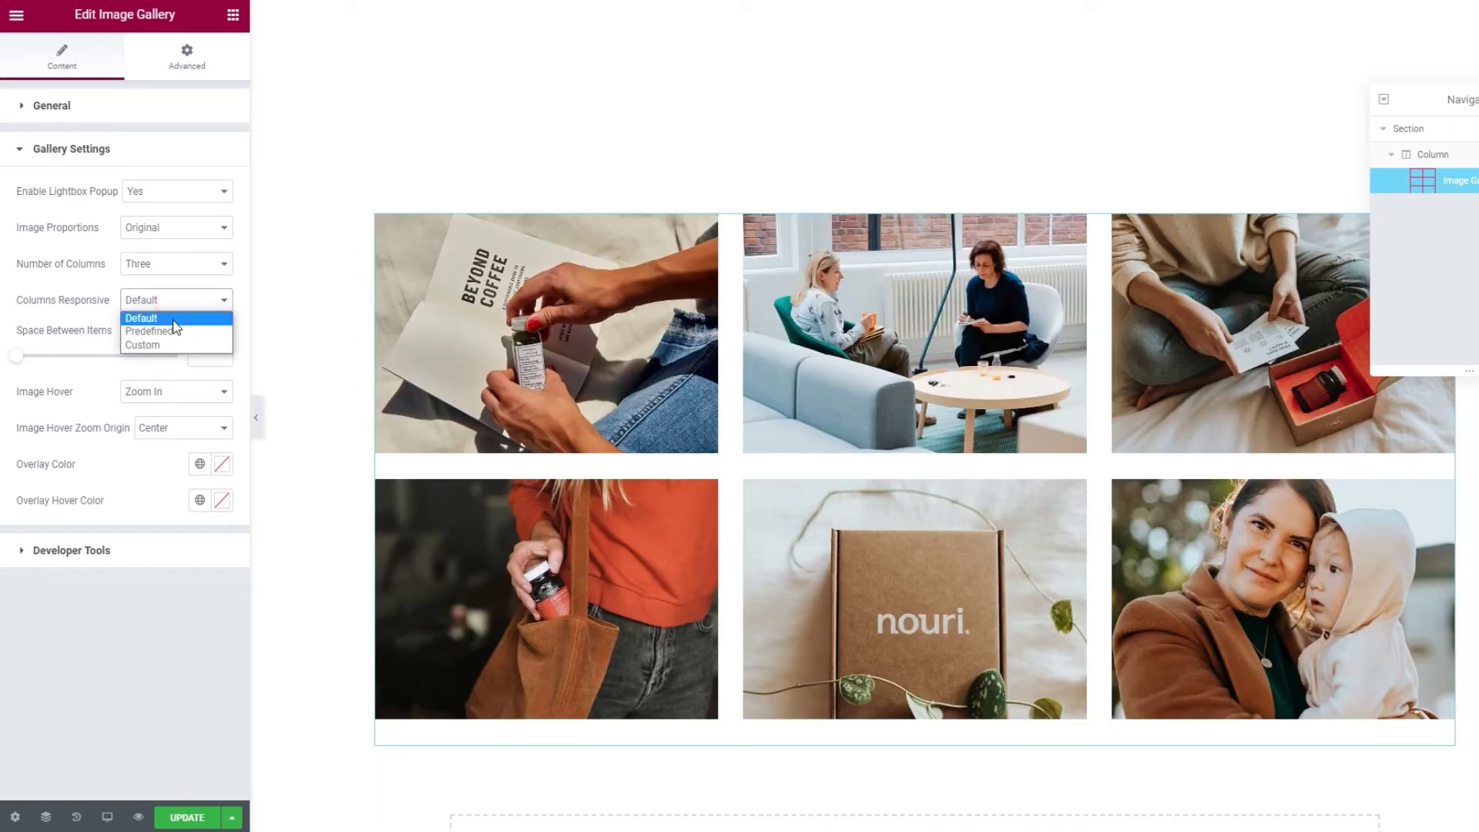
pyautogui.click(173, 346)
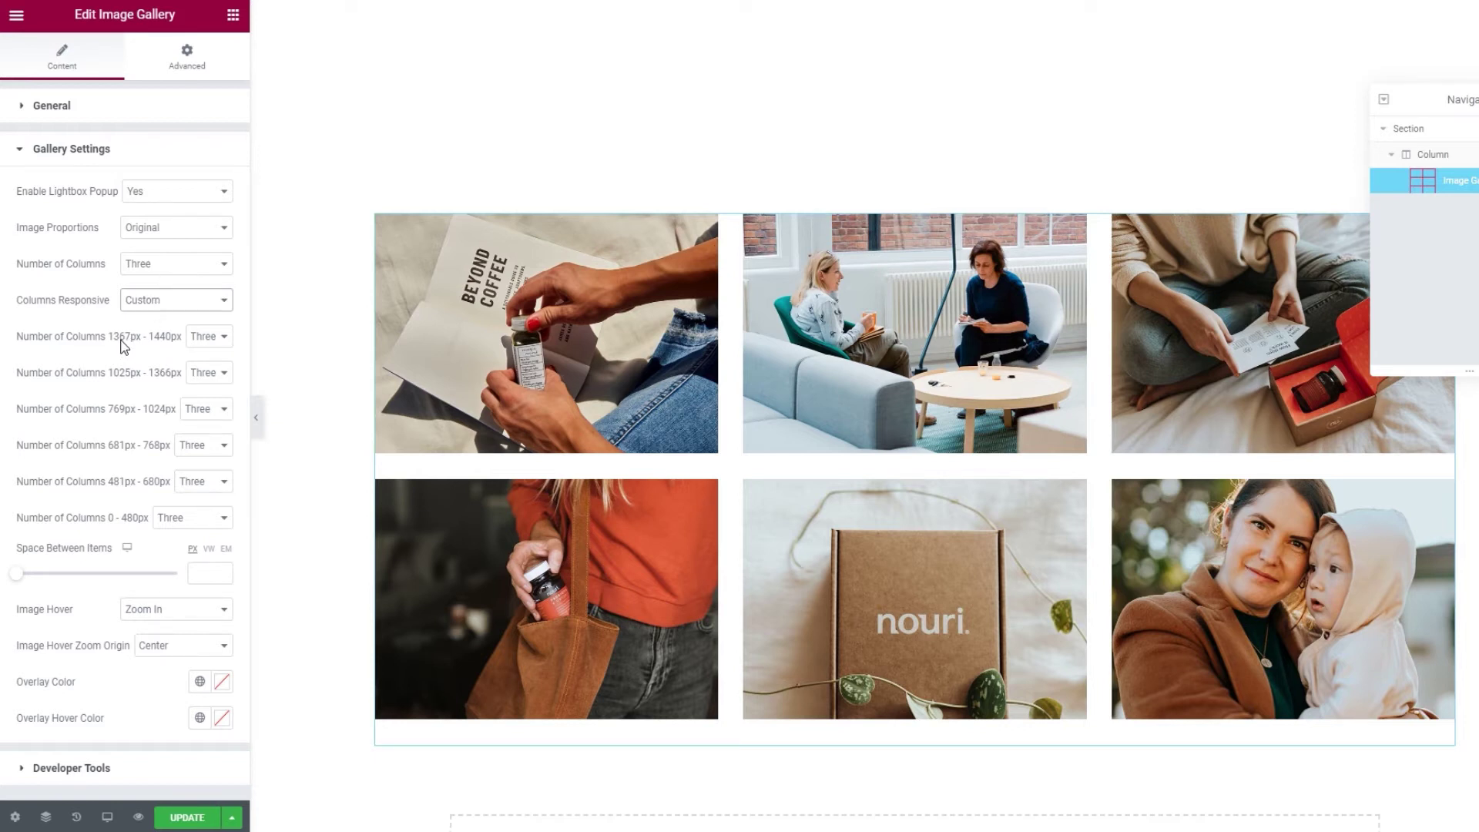
pyautogui.click(198, 353)
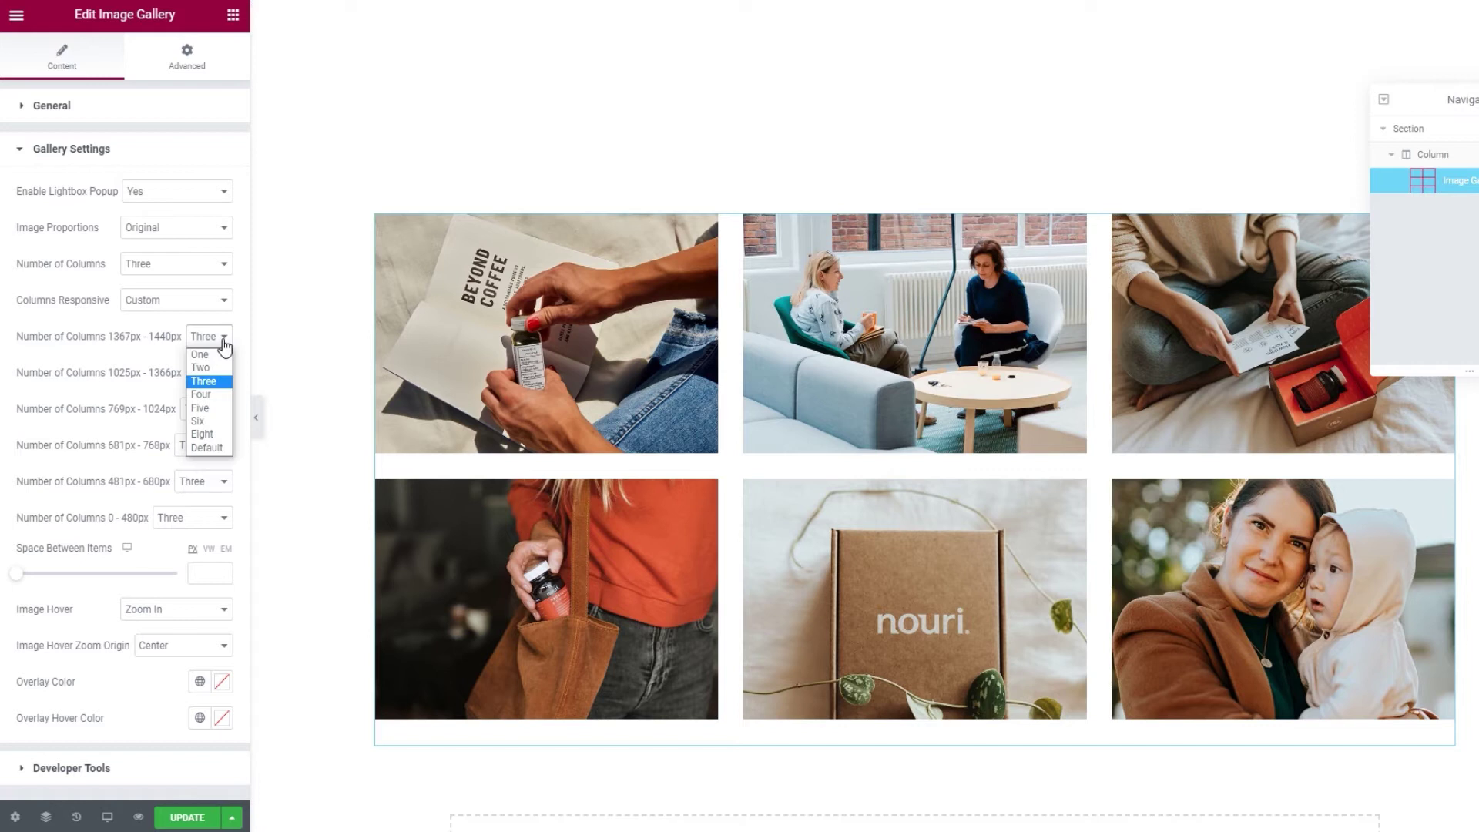
# Keep Three columns at 1367–1440px, set Two at 681–768px, and One at 481–680px and 0–480px
pyautogui.click(224, 343)
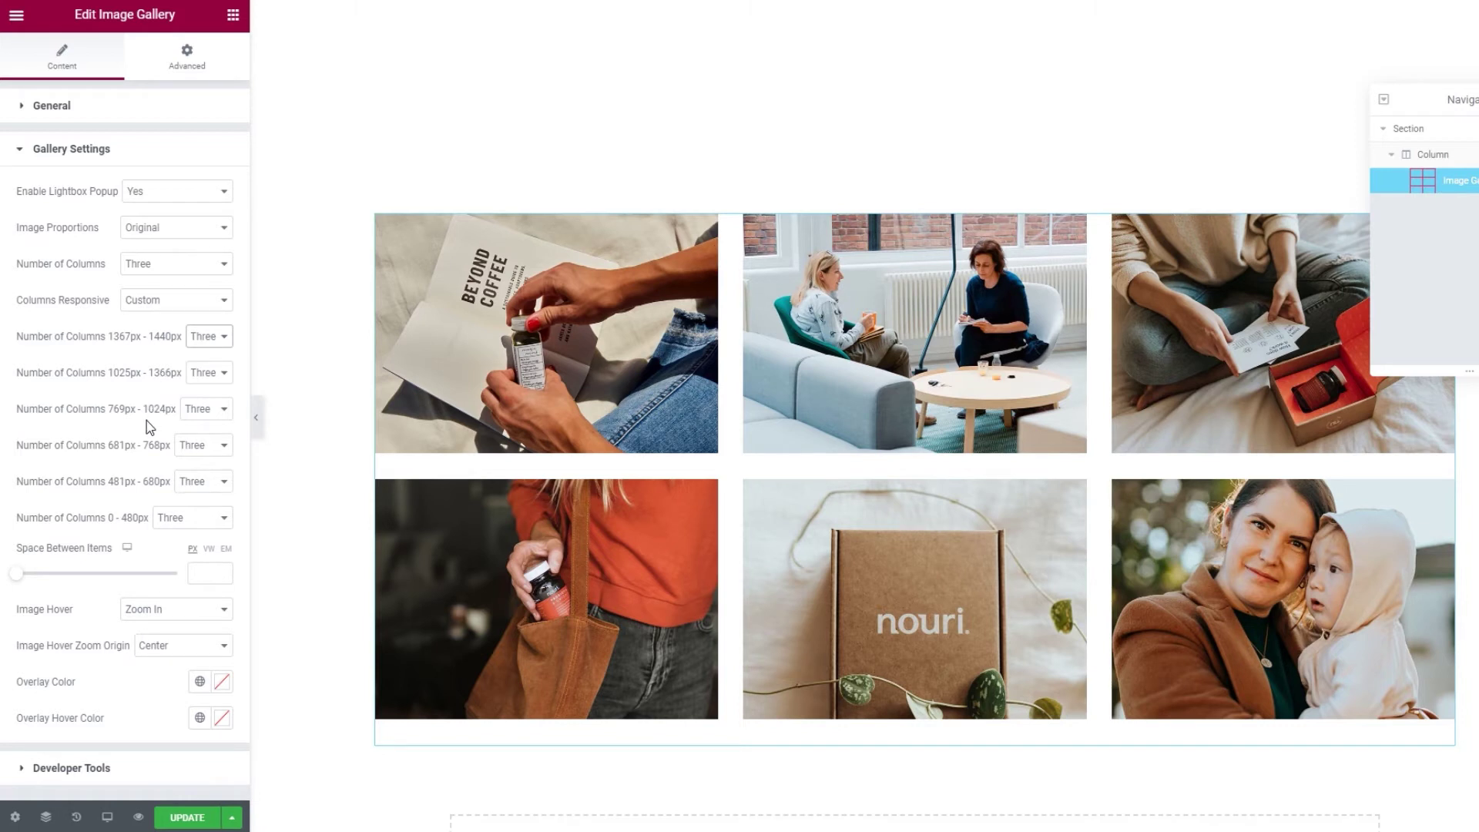
pyautogui.click(187, 446)
pyautogui.click(192, 471)
pyautogui.click(191, 485)
pyautogui.click(196, 499)
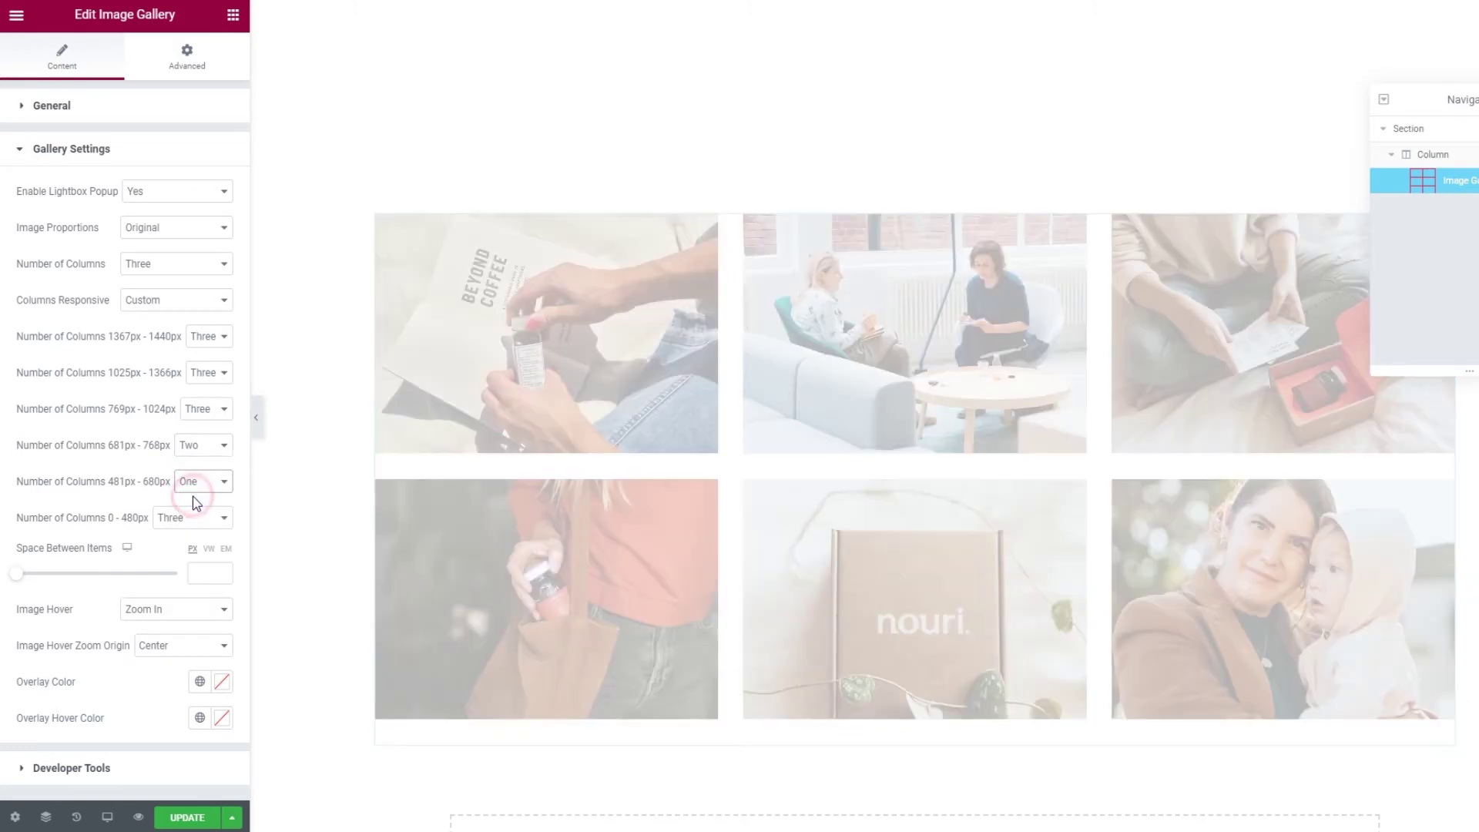
pyautogui.click(189, 517)
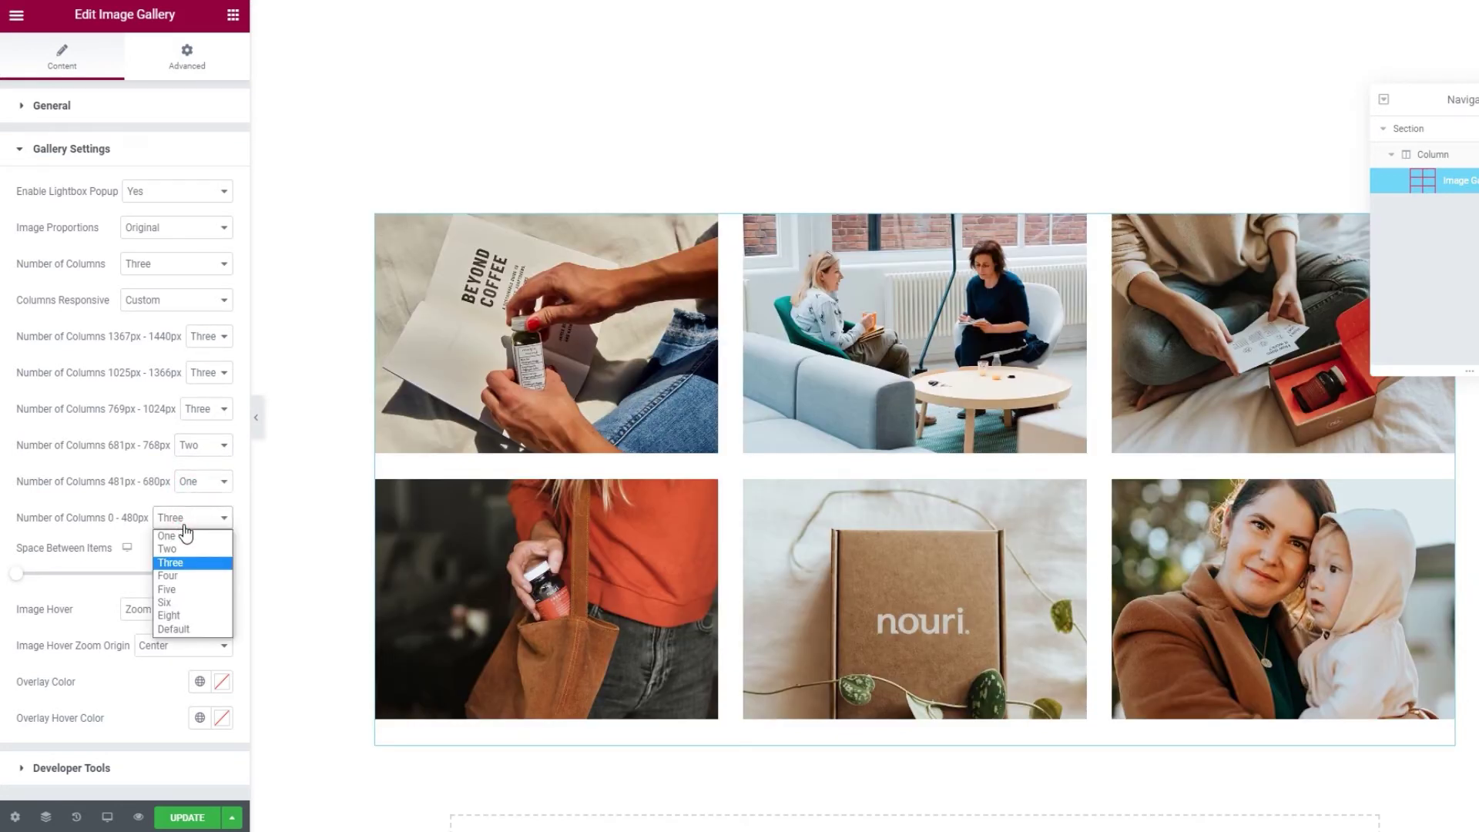
pyautogui.click(186, 539)
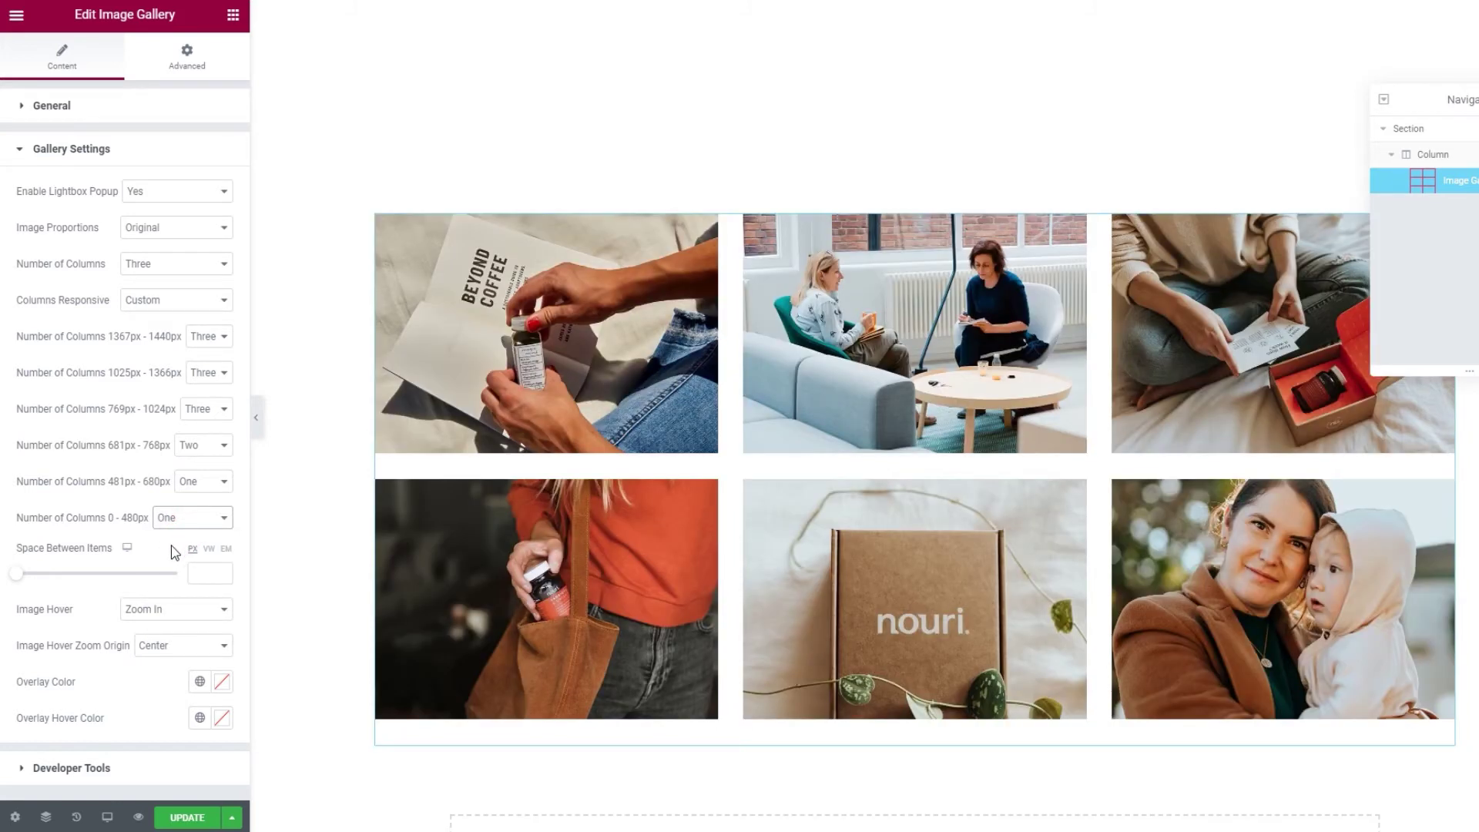
# Change Space Between Items from 48 to 25px
pyautogui.moveTo(14, 576); pyautogui.dragTo(93, 579)
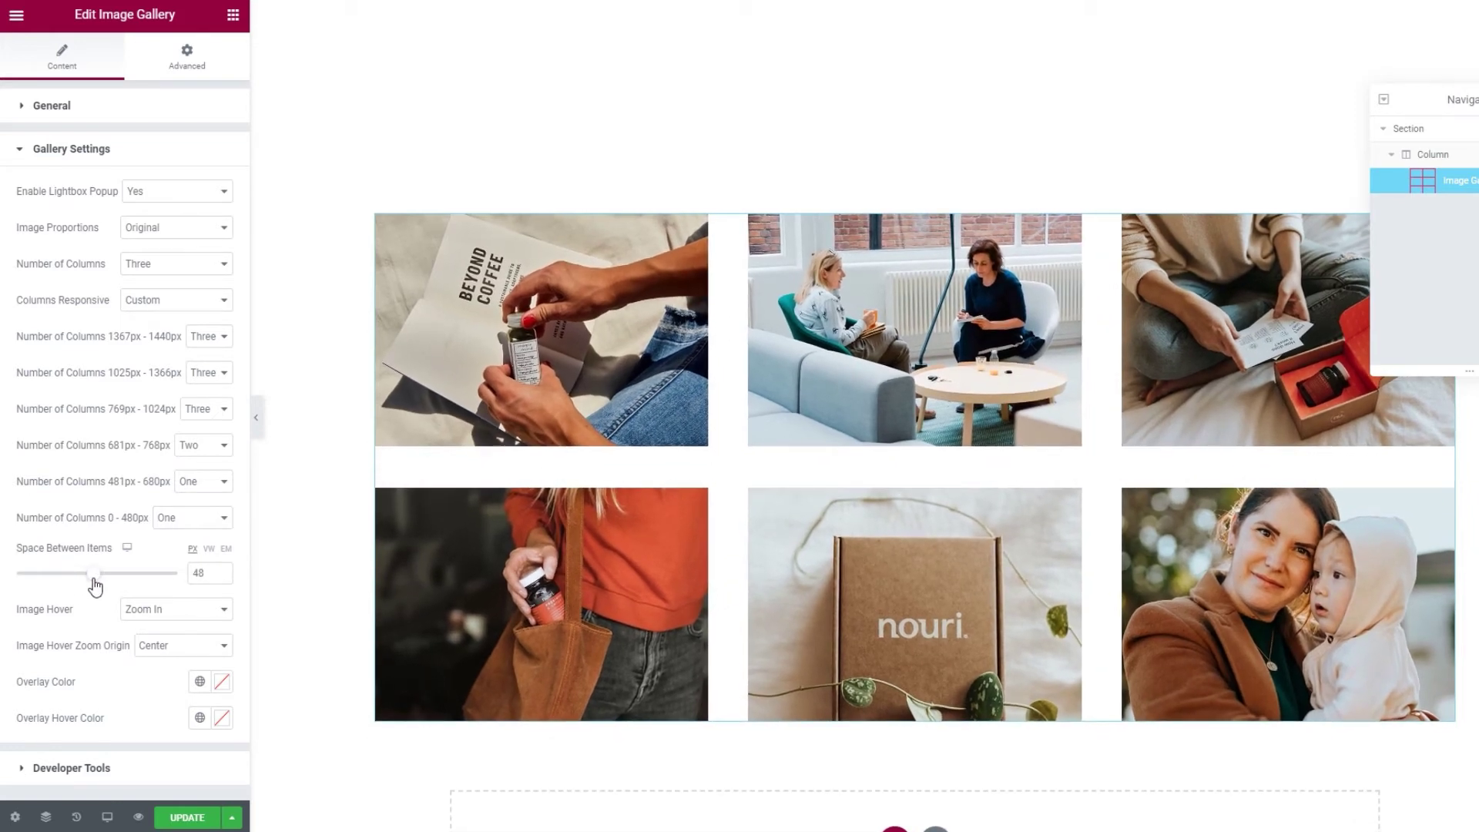
pyautogui.doubleClick(211, 576)
pyautogui.write('25')
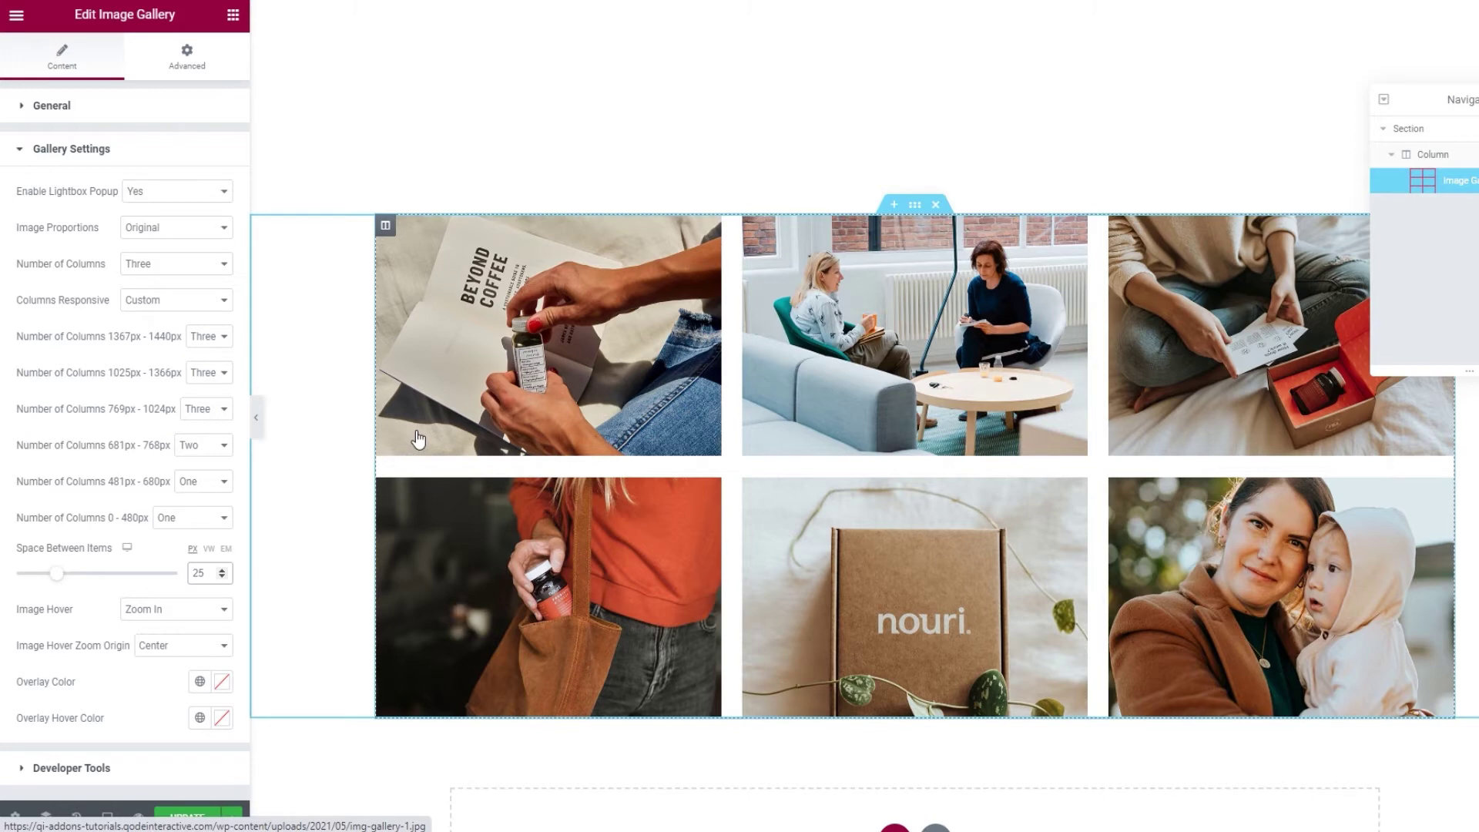
pyautogui.click(172, 608)
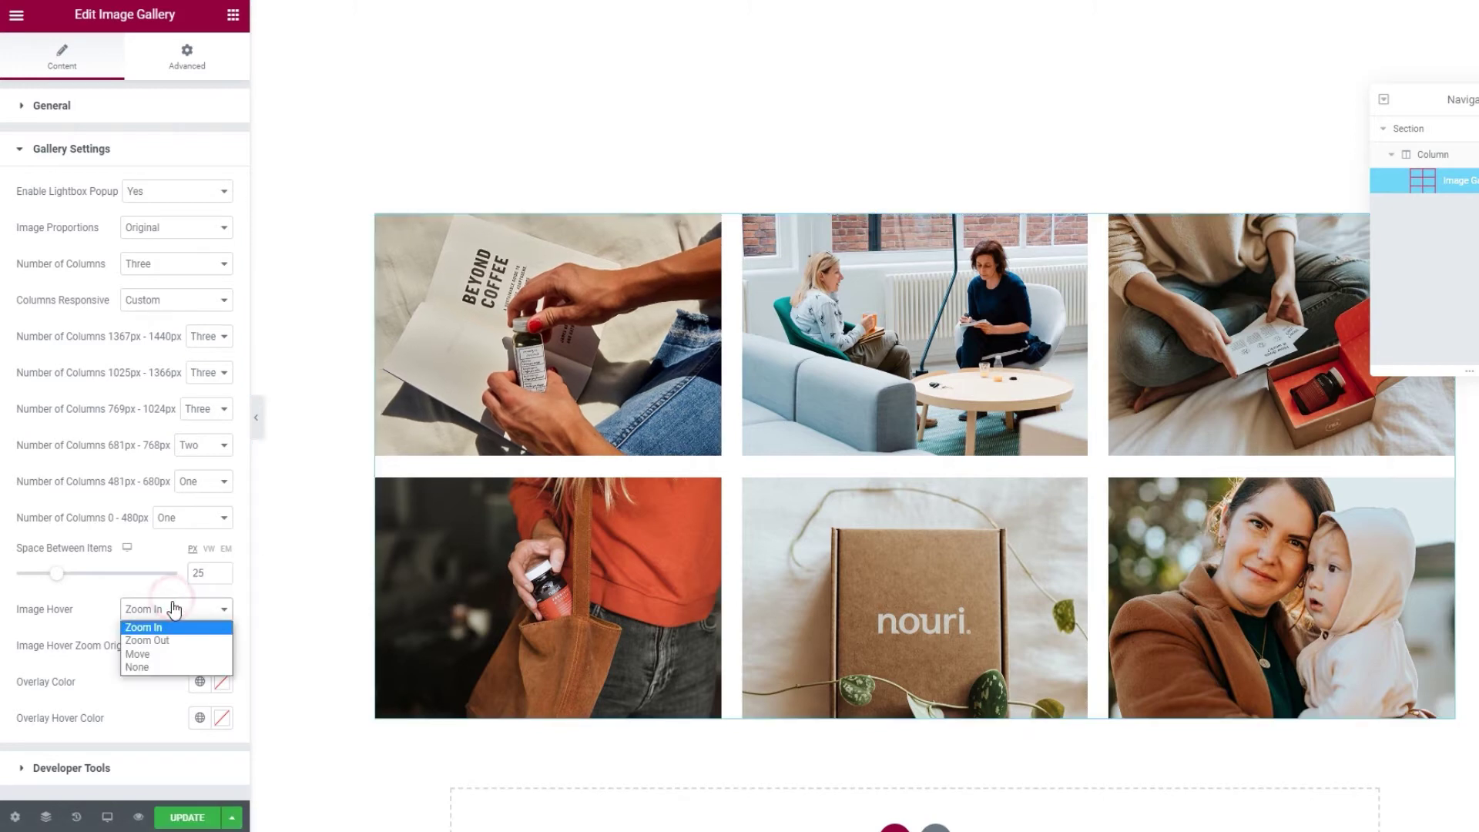
pyautogui.click(175, 643)
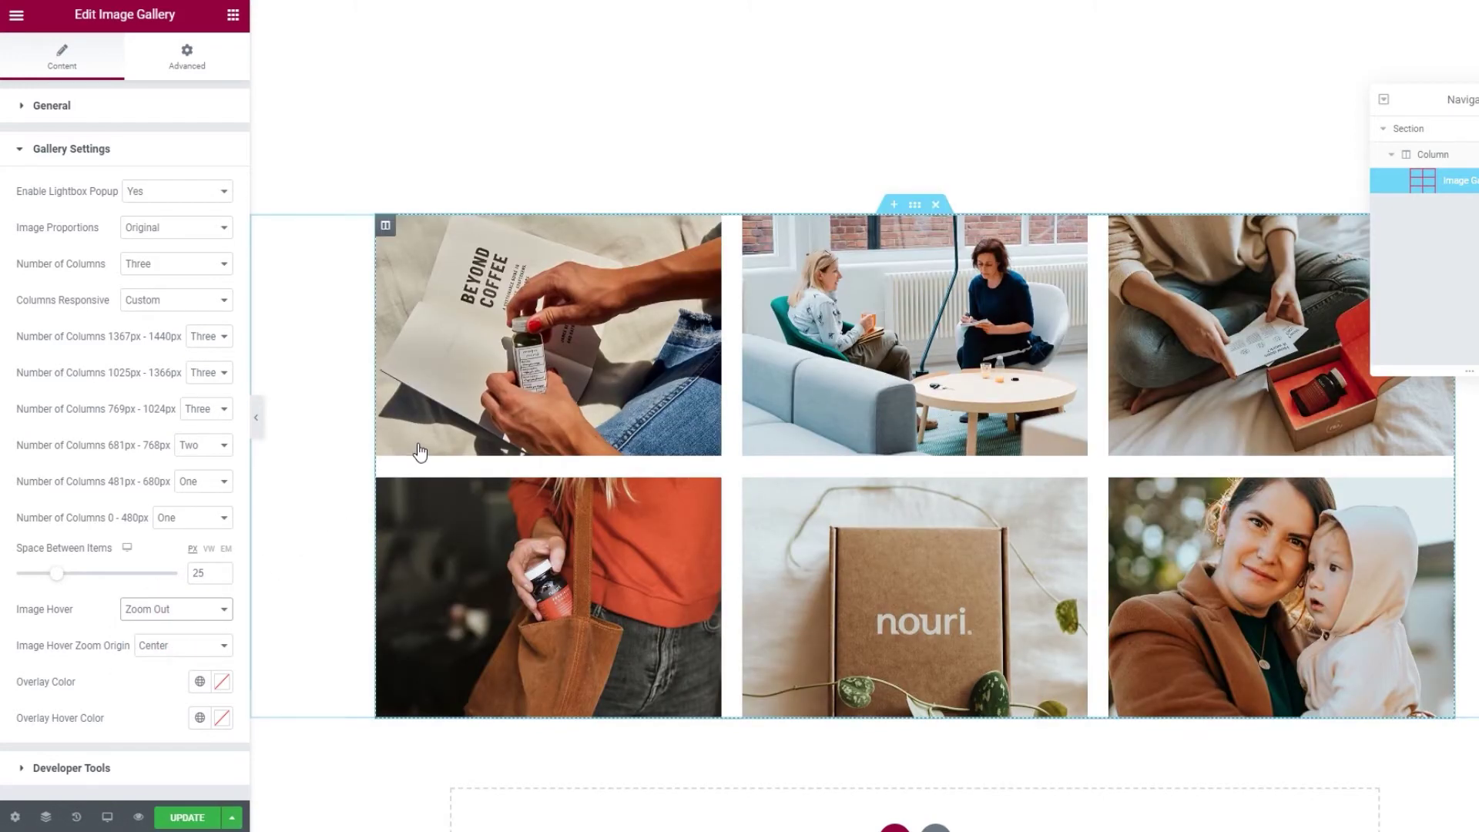
pyautogui.click(196, 612)
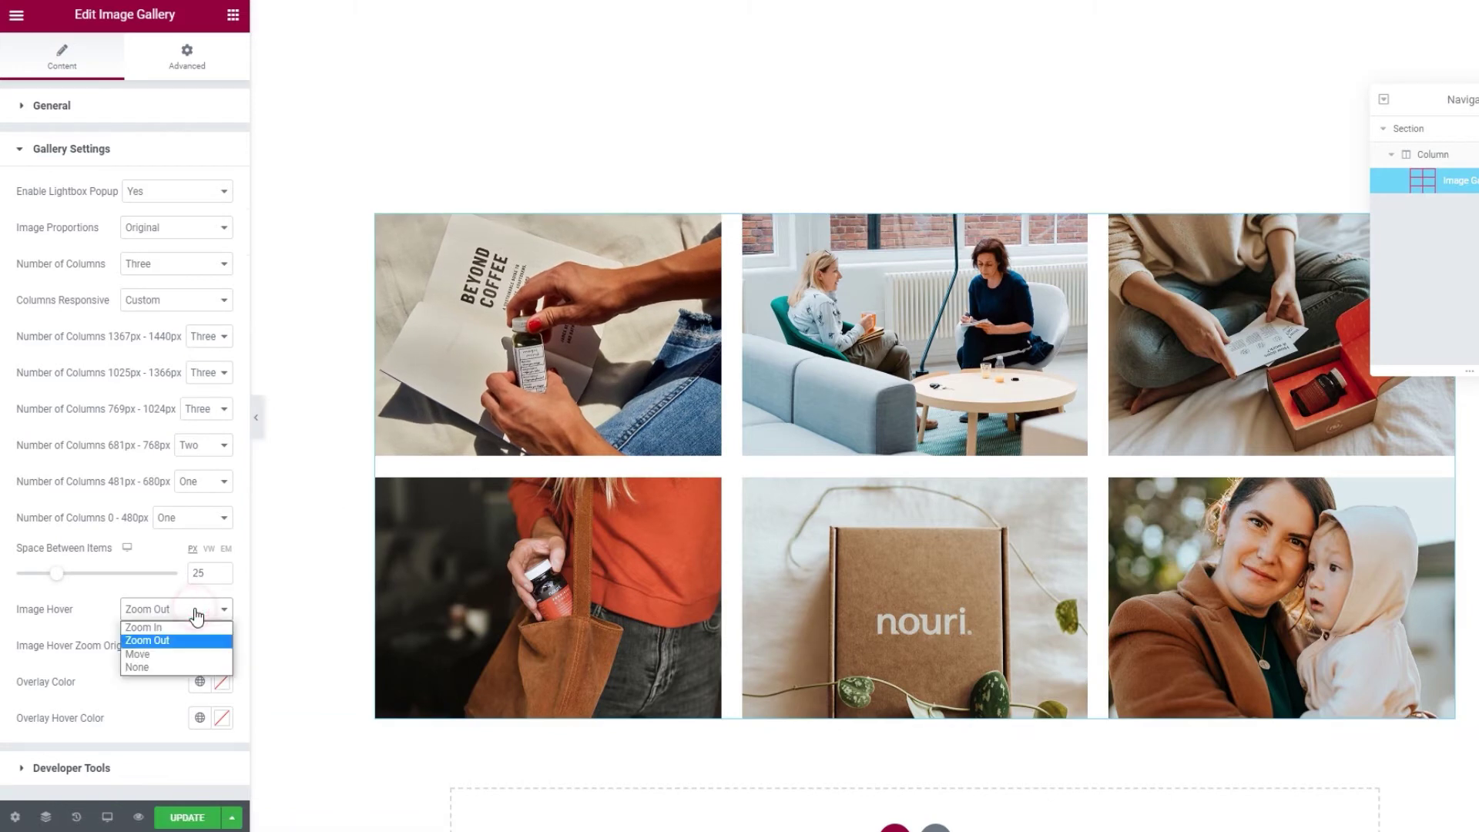
pyautogui.click(185, 656)
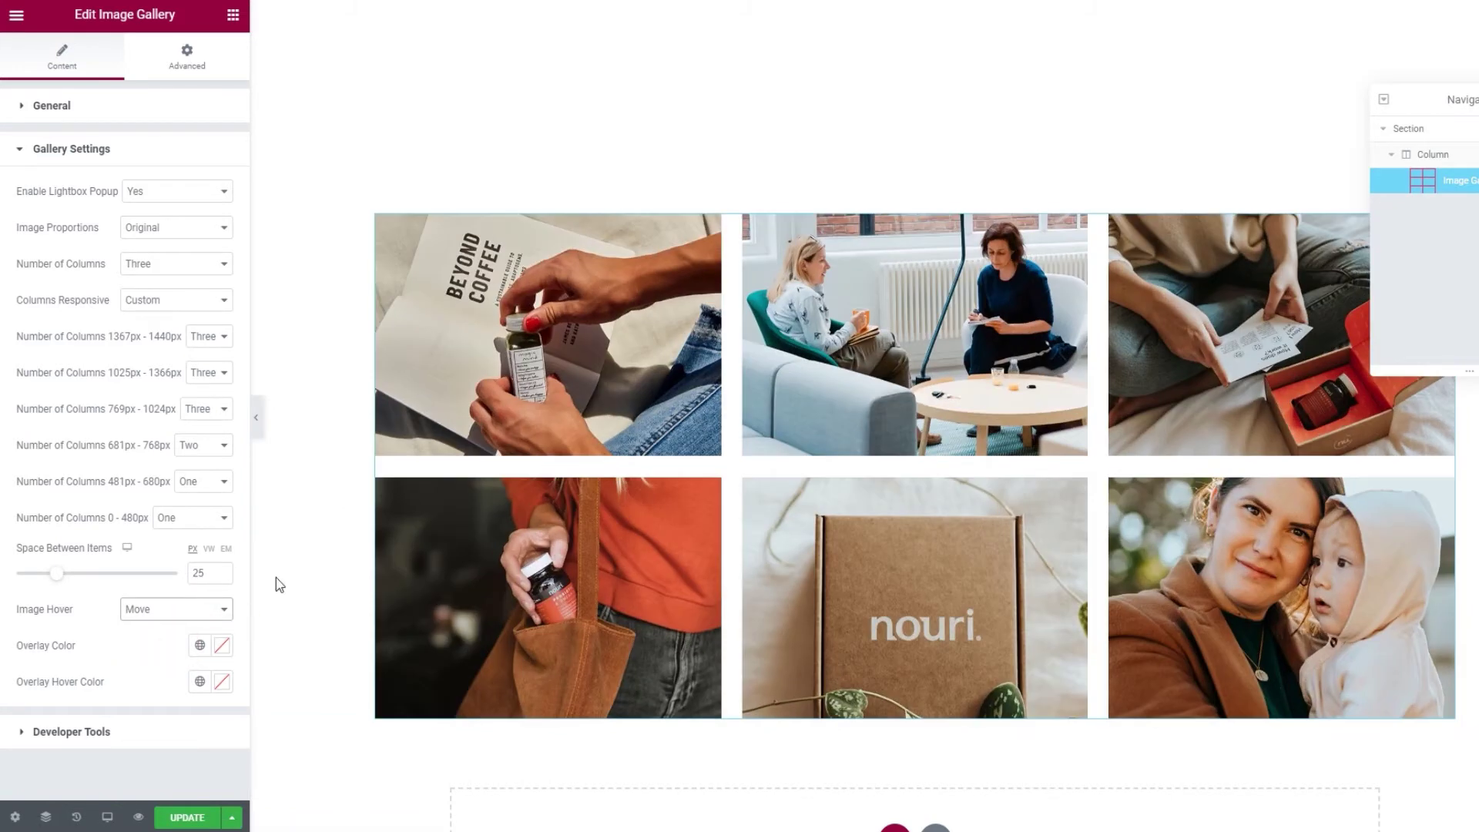
pyautogui.click(188, 610)
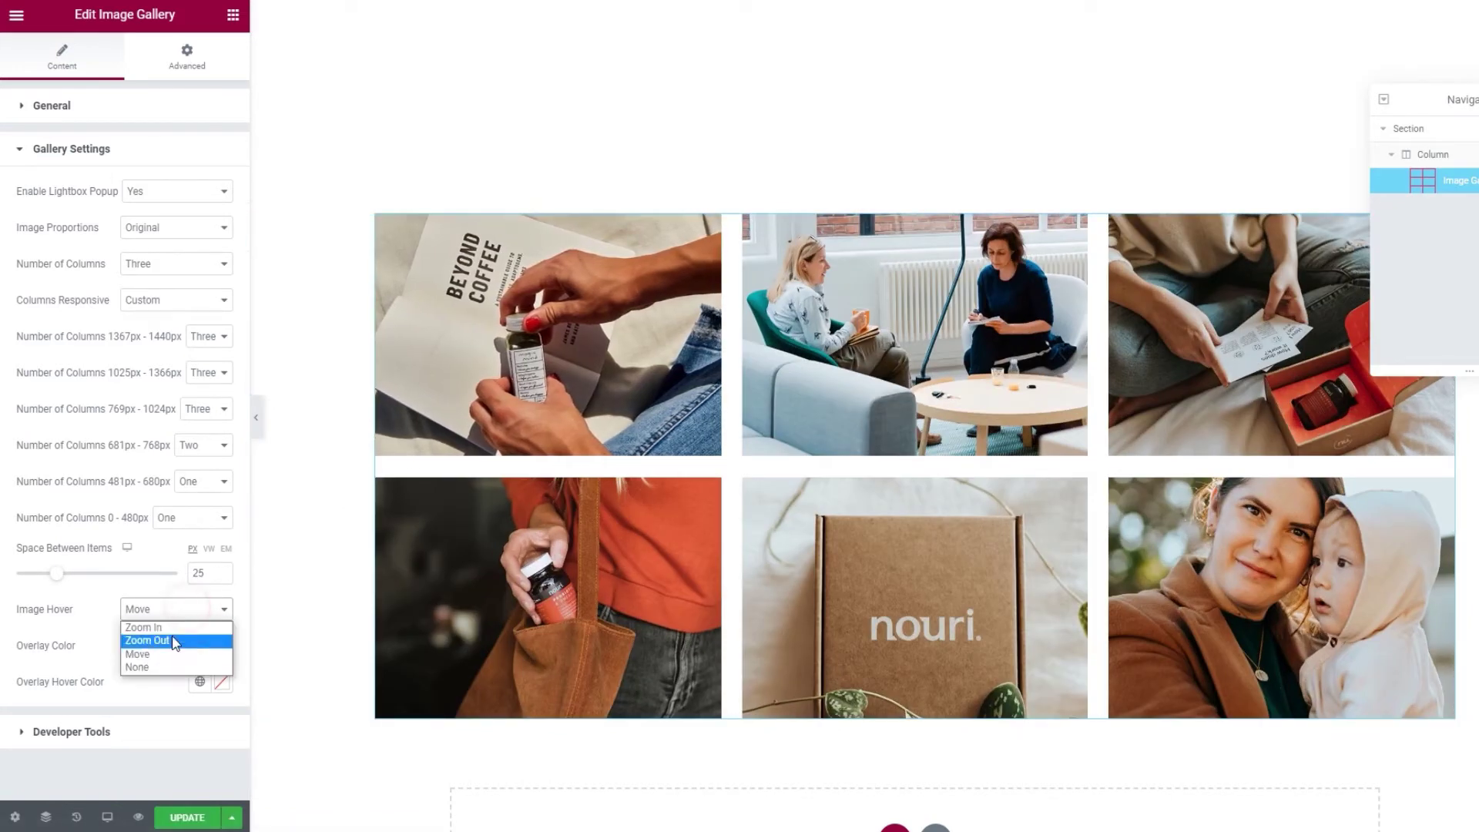
pyautogui.click(163, 667)
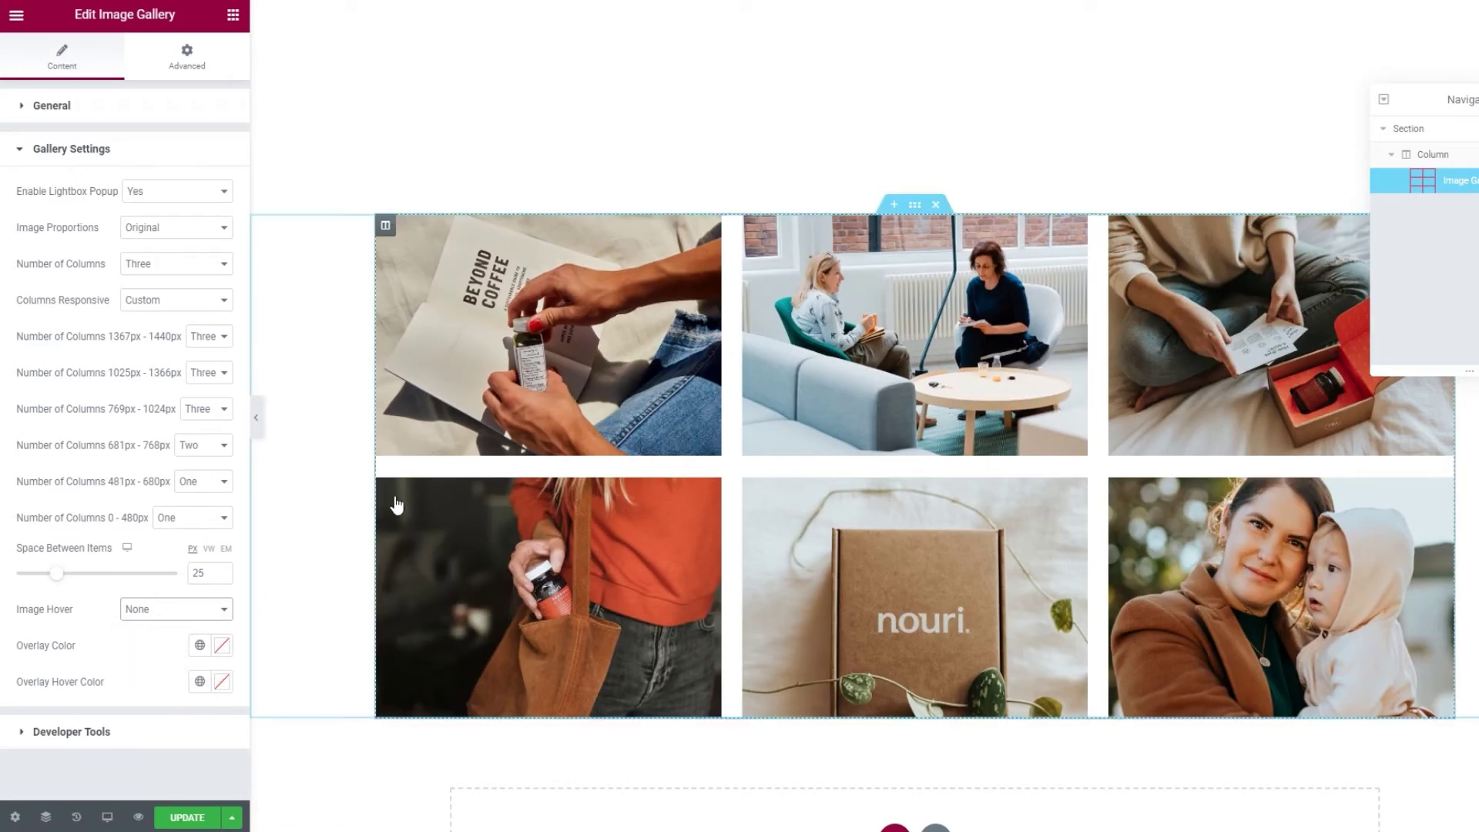
pyautogui.click(160, 609)
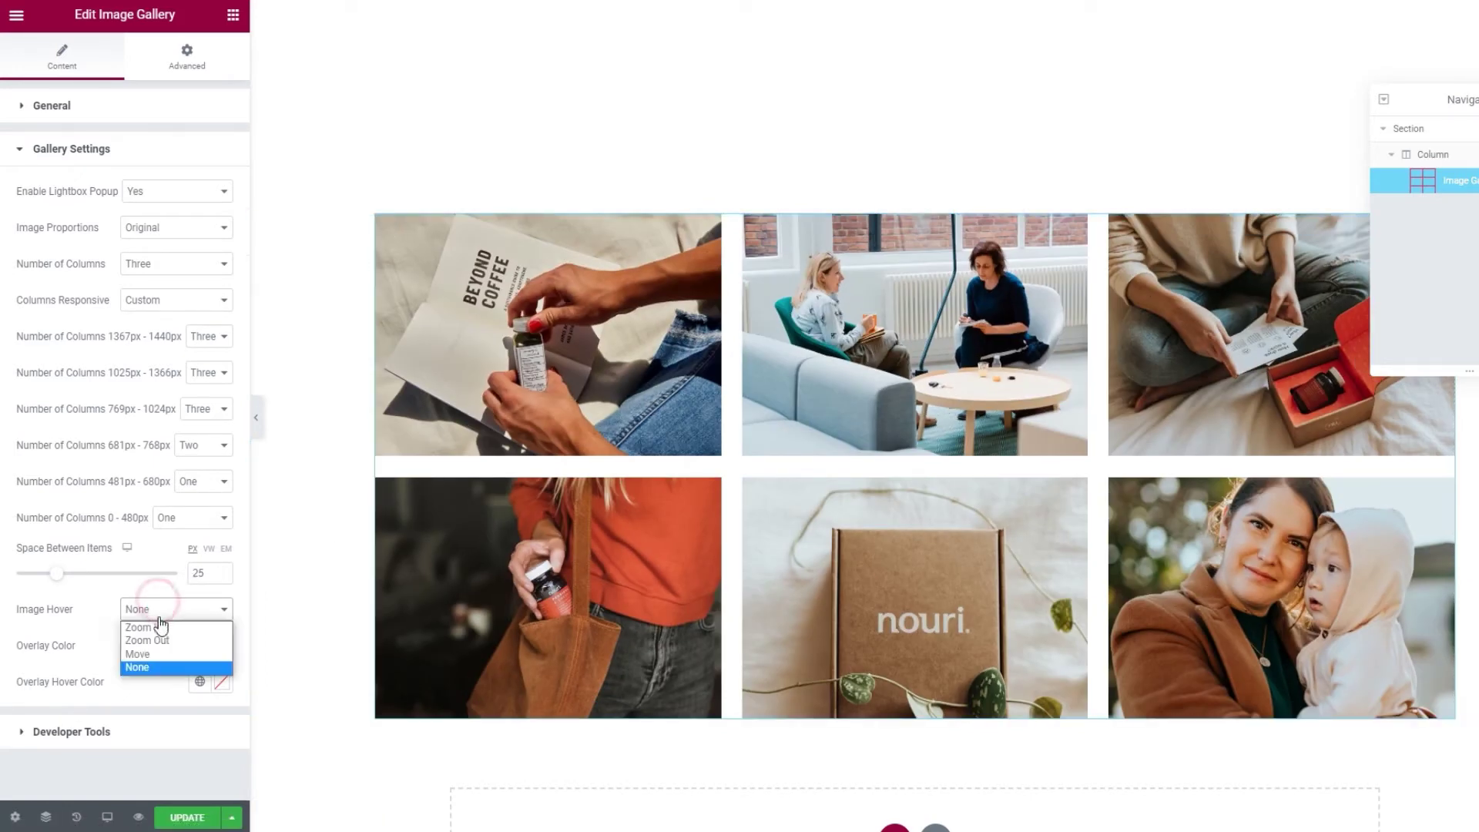
pyautogui.click(159, 625)
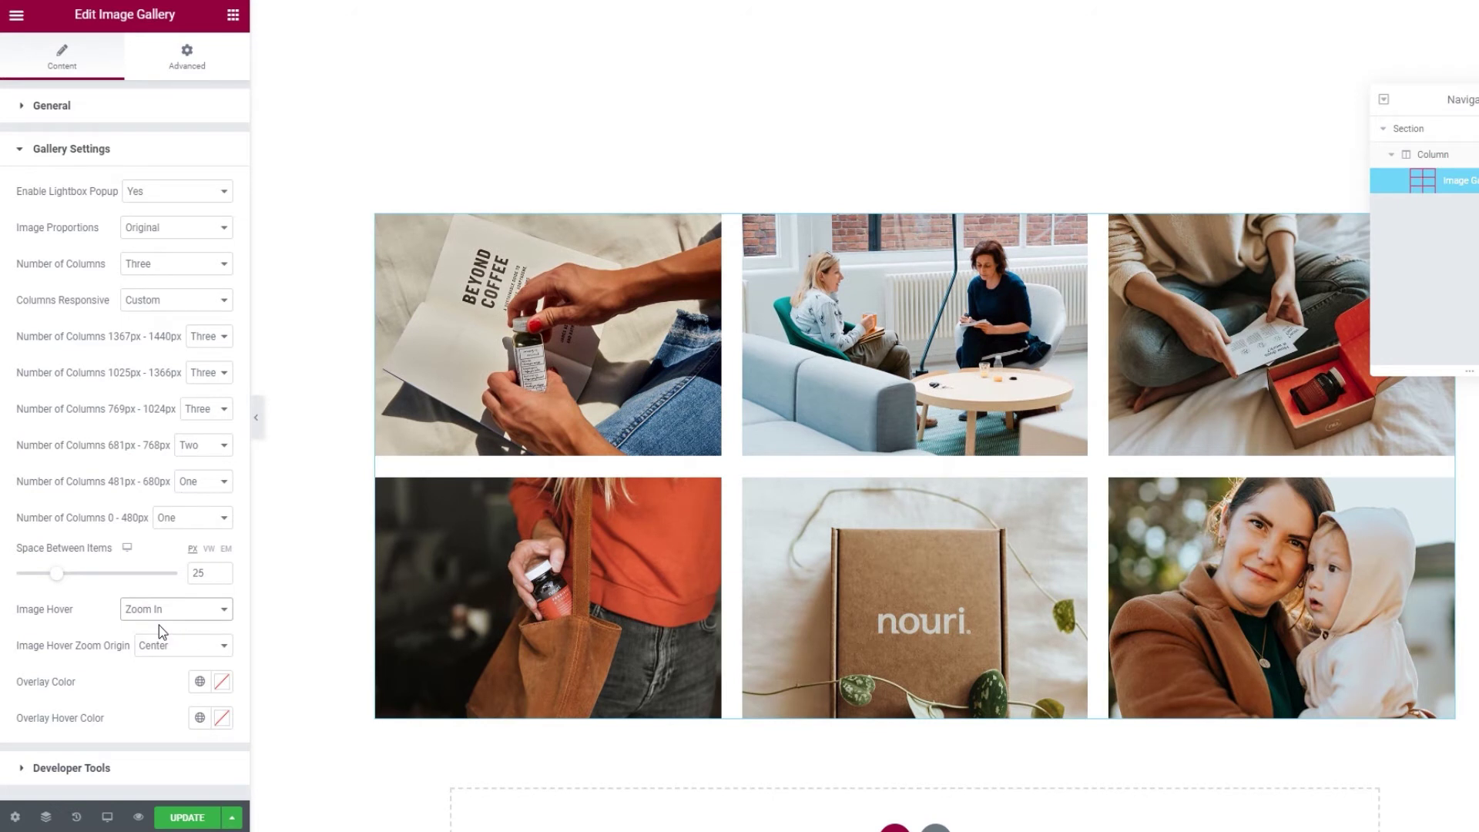
pyautogui.click(171, 651)
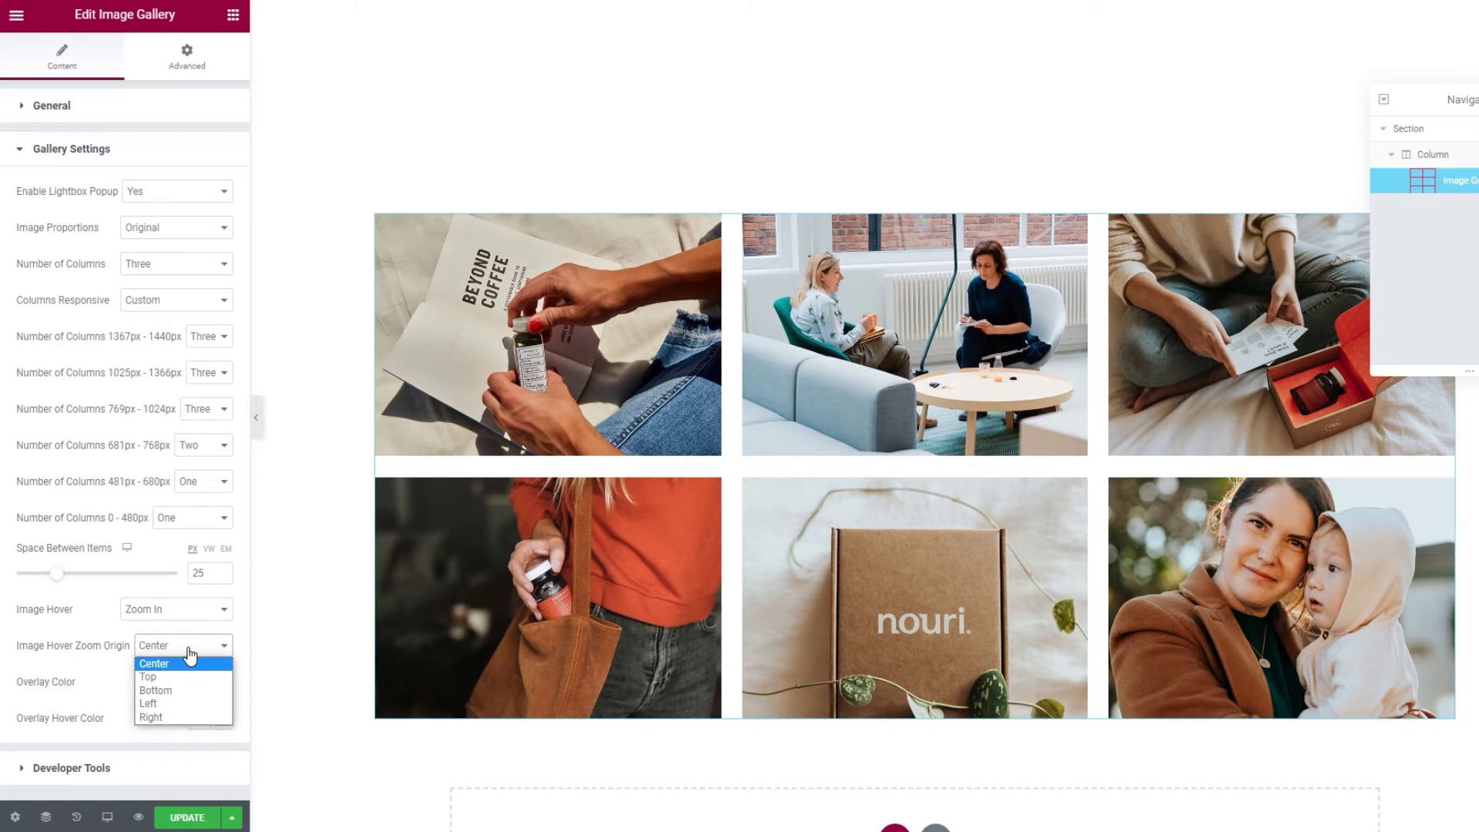
pyautogui.click(188, 663)
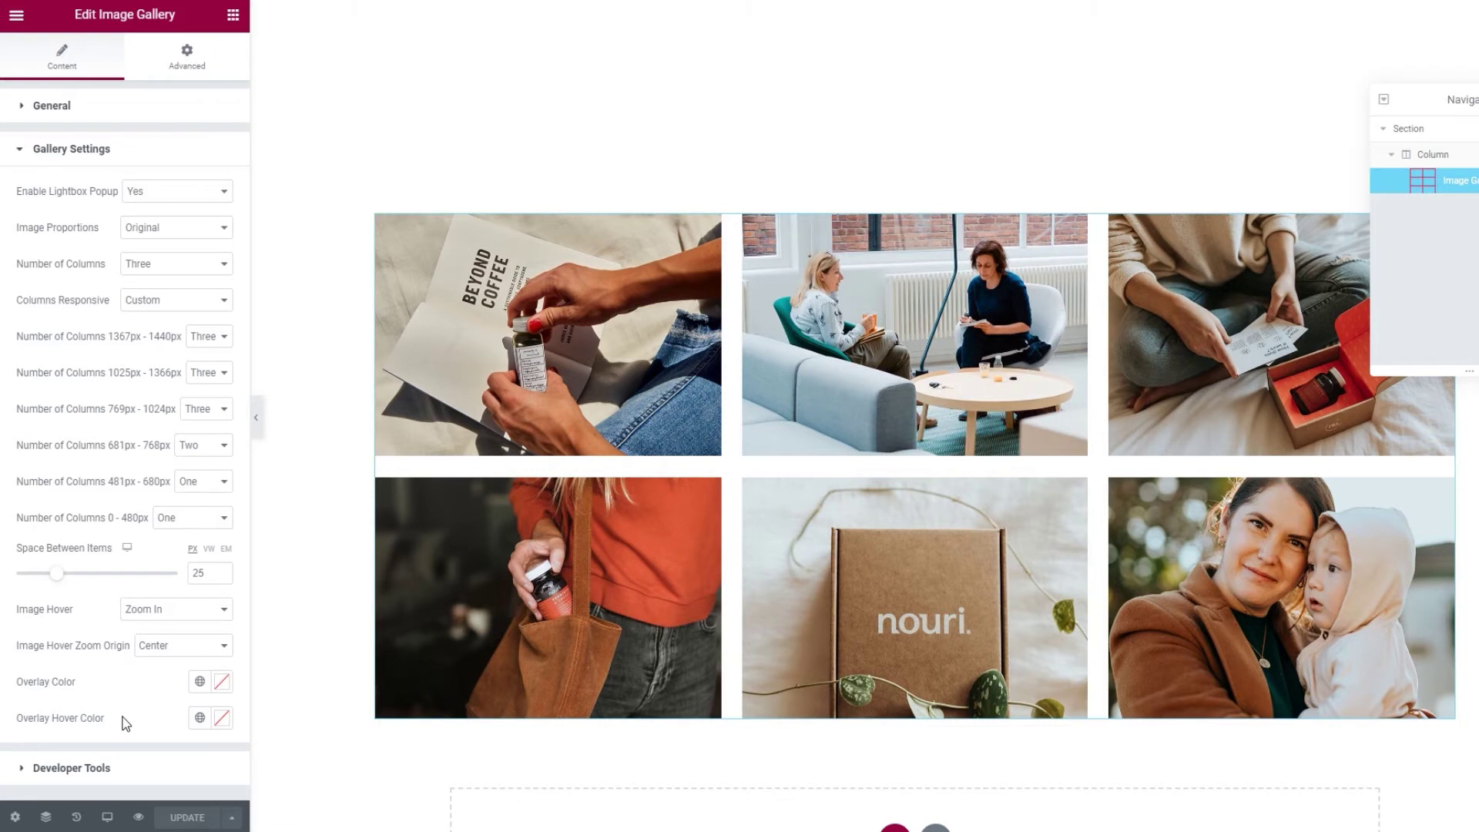
pyautogui.click(222, 683)
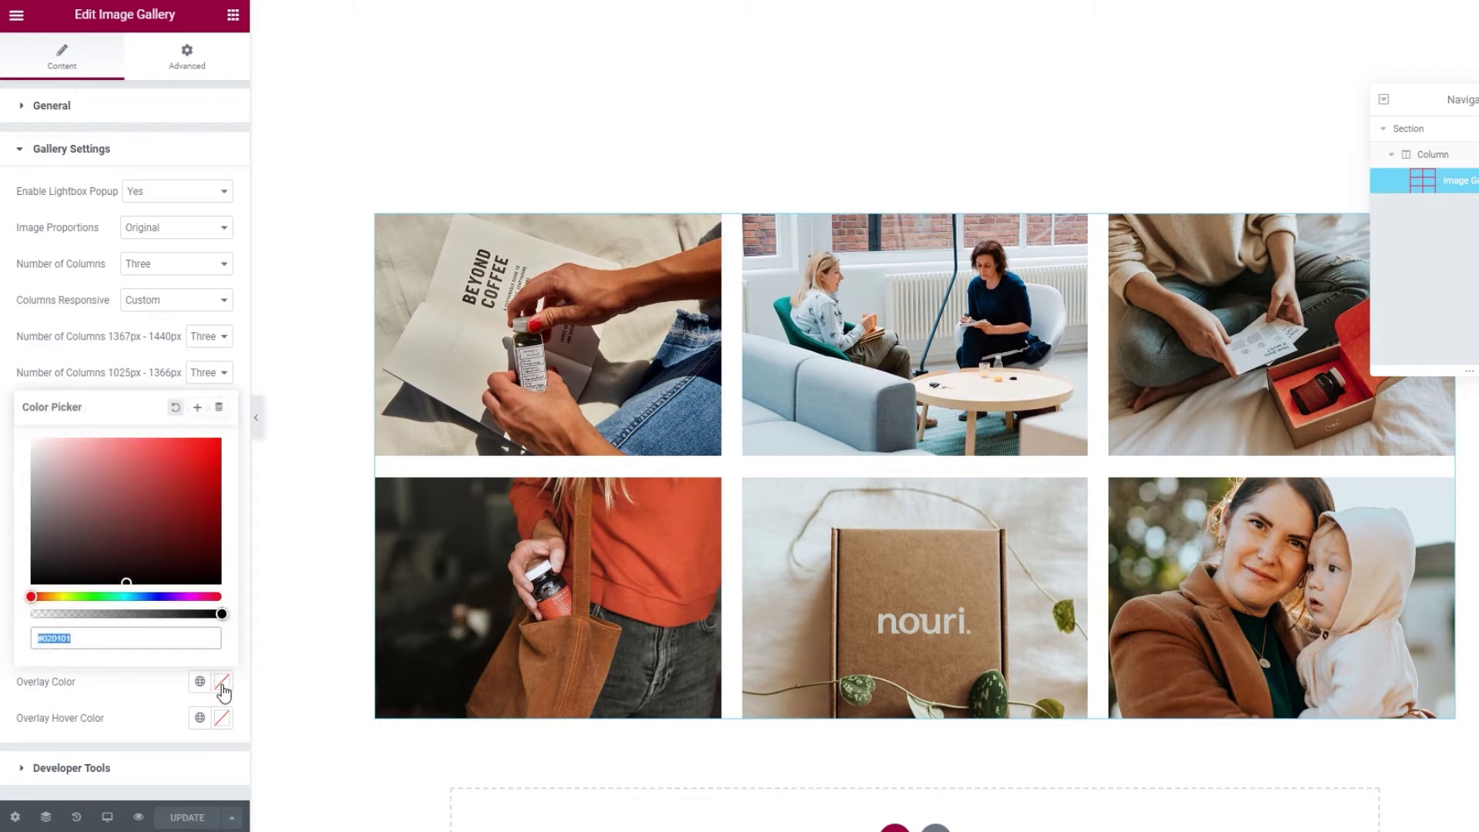
pyautogui.moveTo(149, 539); pyautogui.dragTo(134, 512)
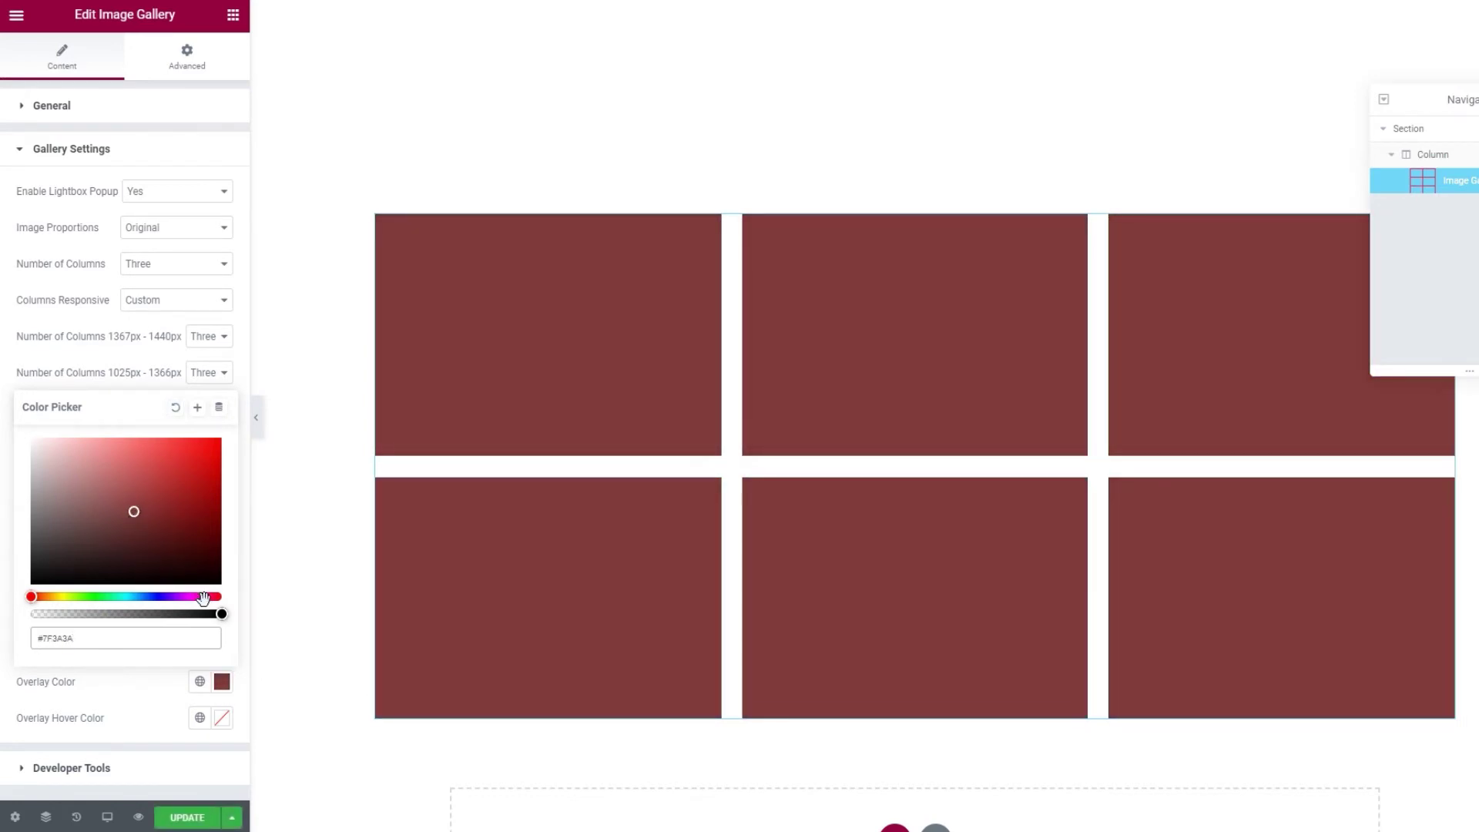
pyautogui.moveTo(220, 612); pyautogui.dragTo(154, 614)
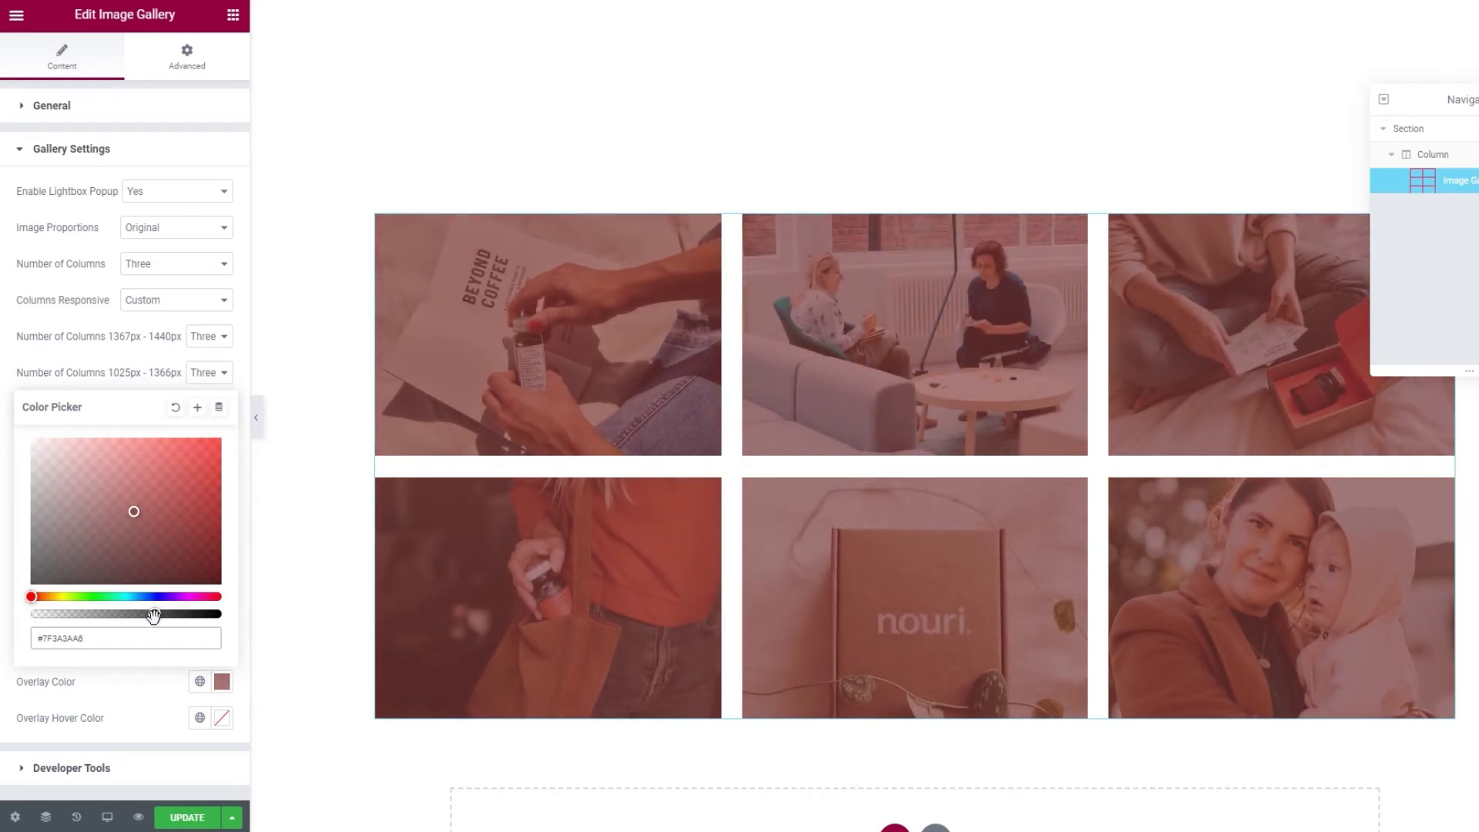
pyautogui.click(174, 409)
pyautogui.click(169, 689)
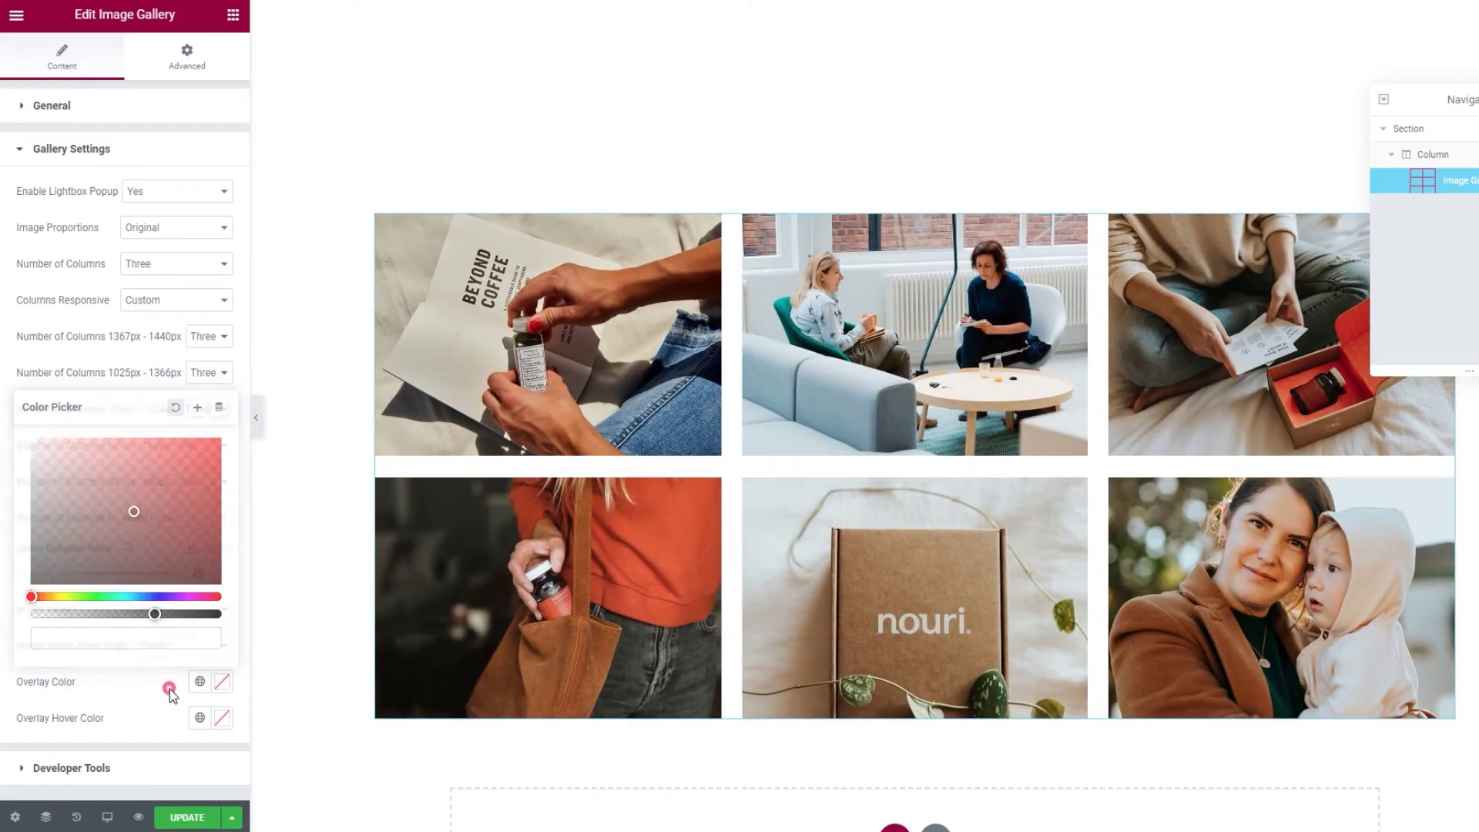
# Try a lighter, semi-transparent red as the gallery's overlay hover colour
pyautogui.click(223, 724)
pyautogui.click(144, 547)
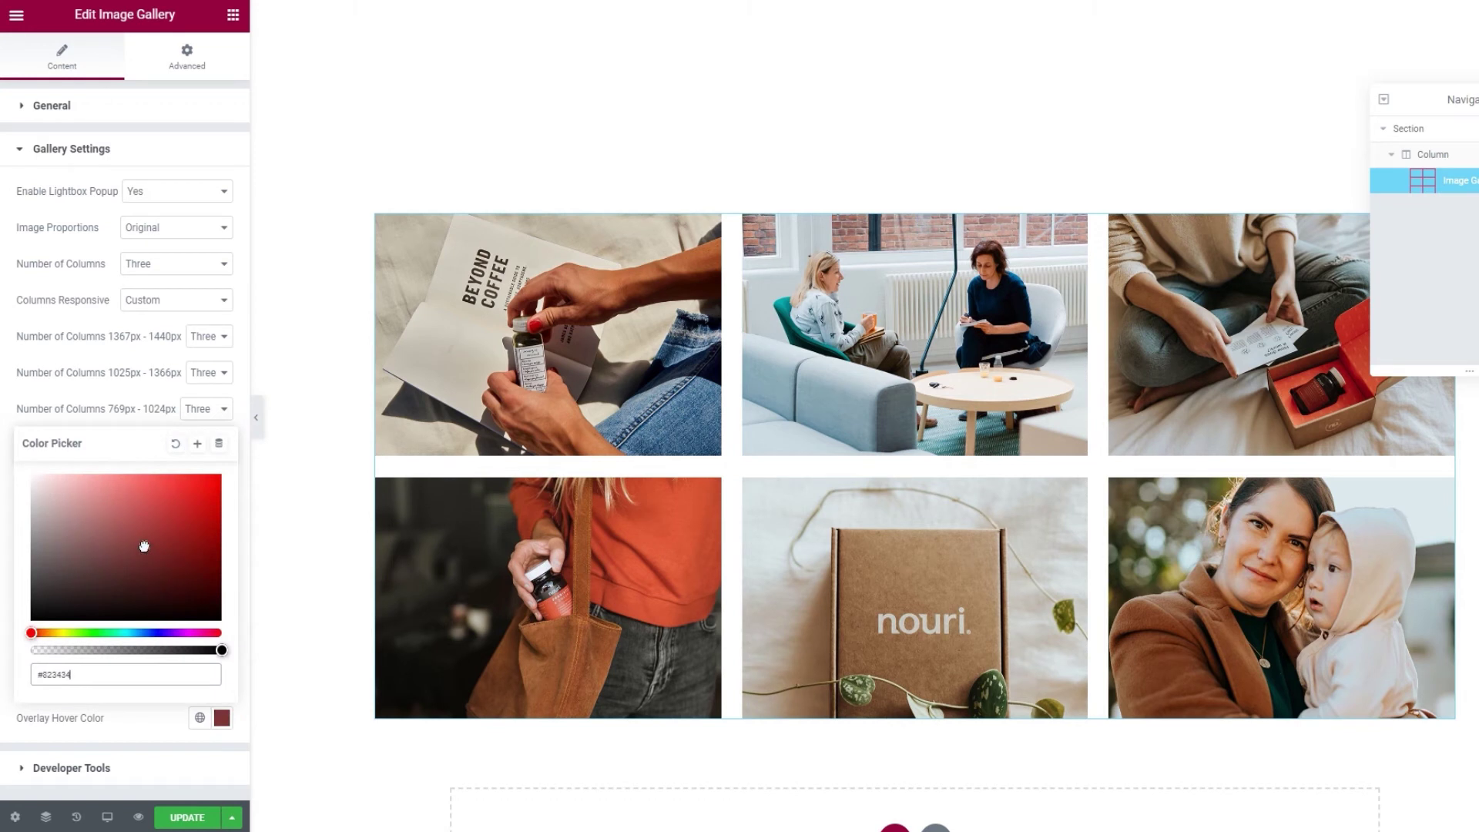
pyautogui.moveTo(144, 547); pyautogui.dragTo(139, 537)
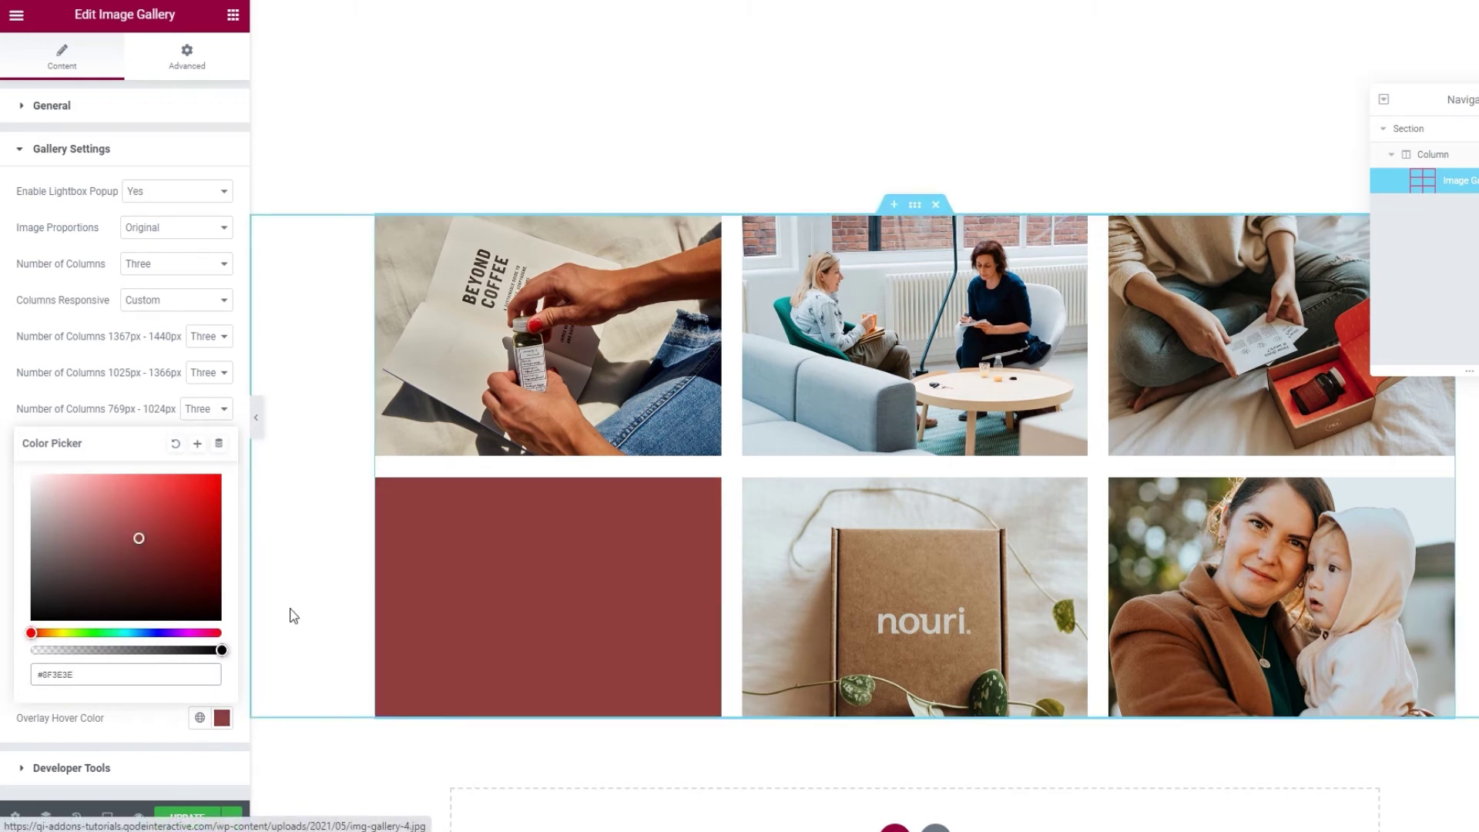
pyautogui.moveTo(221, 649); pyautogui.dragTo(155, 649)
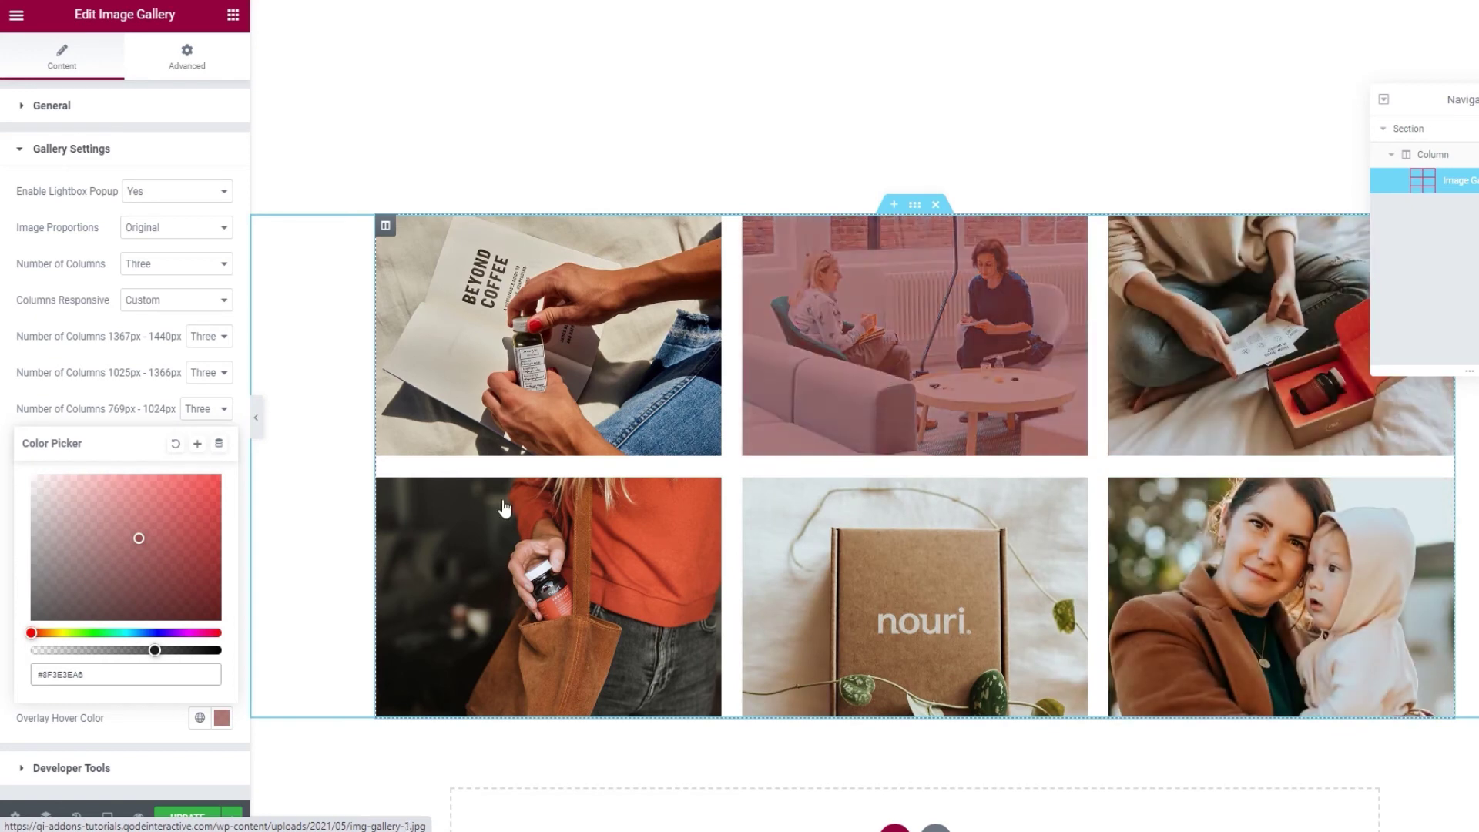
# Clear the overlay hover colour so no tint remains, and update the page
pyautogui.click(176, 443)
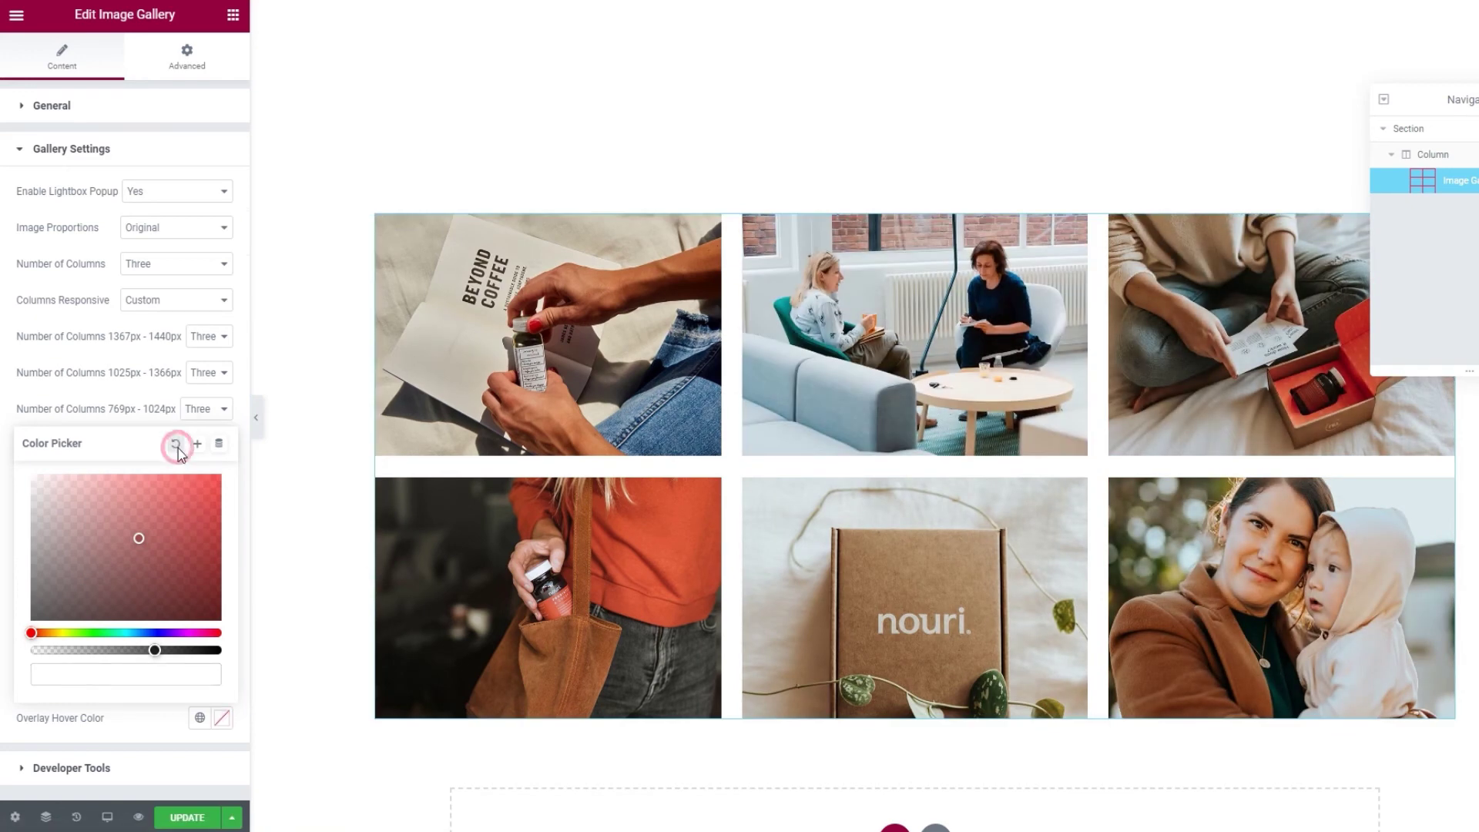
pyautogui.click(164, 730)
pyautogui.click(201, 816)
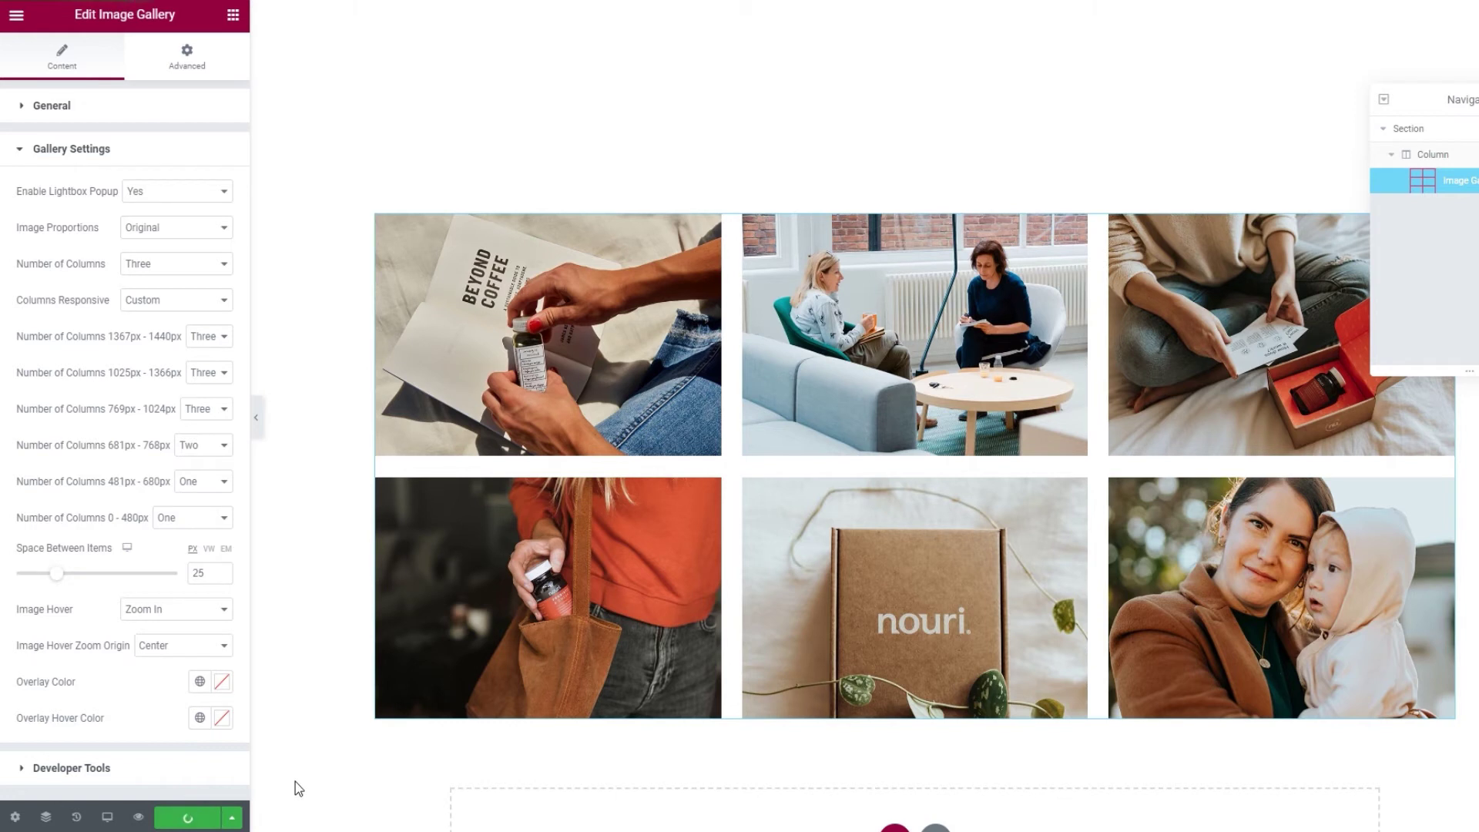
pyautogui.click(143, 771)
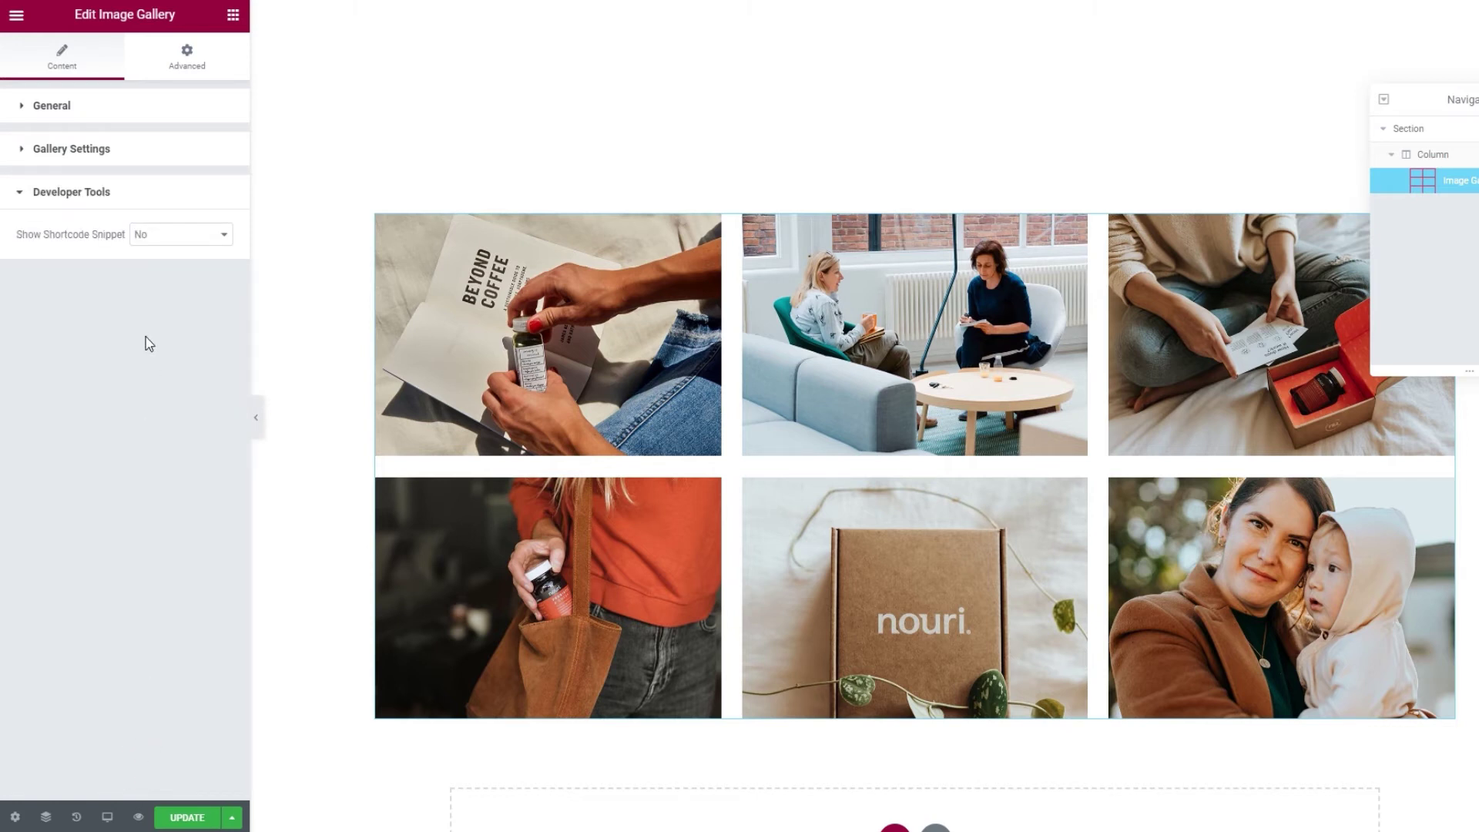
# Switch Show Shortcode Snippet to Yes to preview the snippet, then back to No
pyautogui.click(171, 245)
pyautogui.click(174, 261)
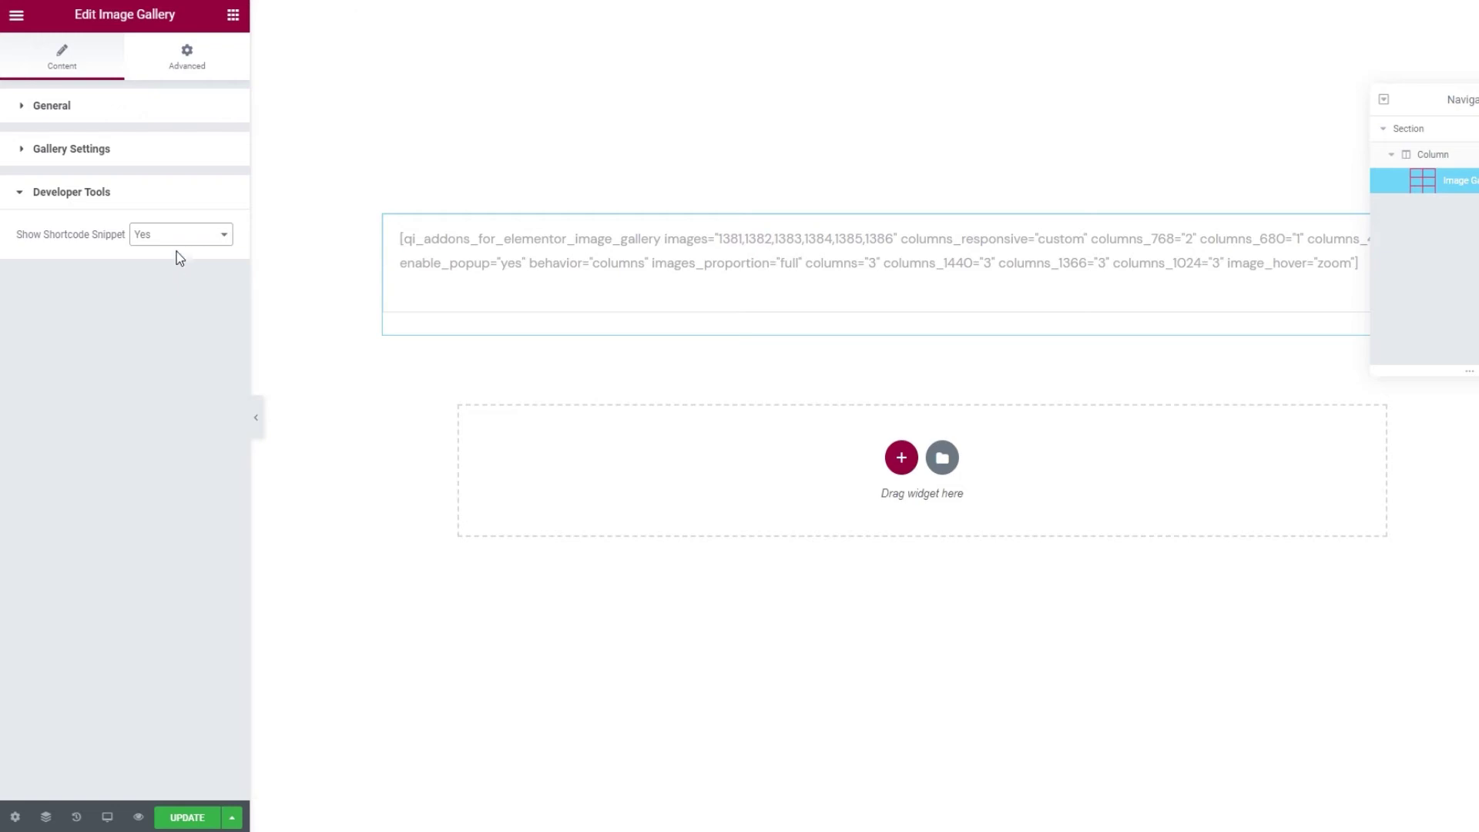
pyautogui.click(177, 234)
pyautogui.click(176, 257)
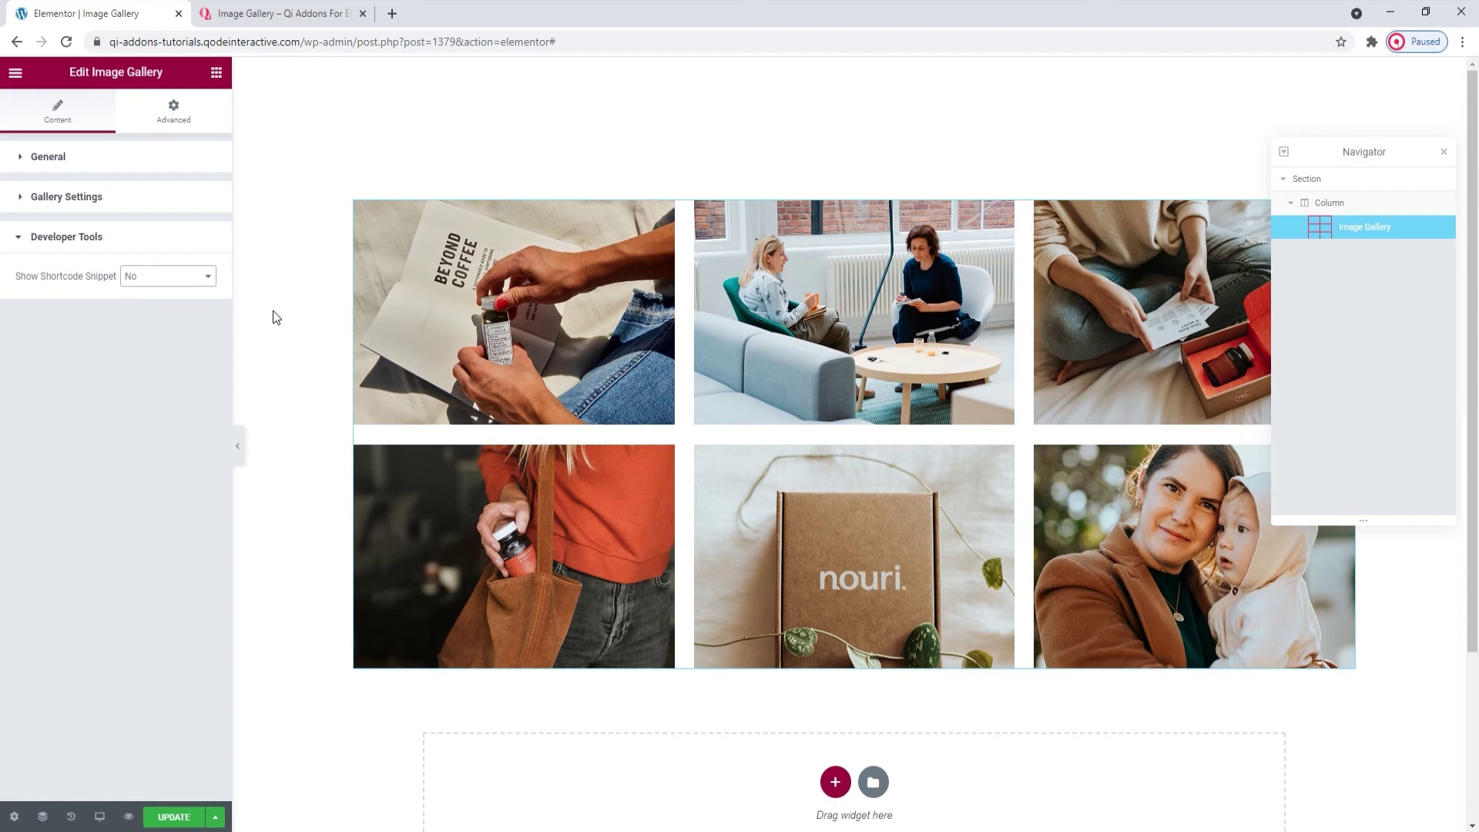
pyautogui.click(16, 818)
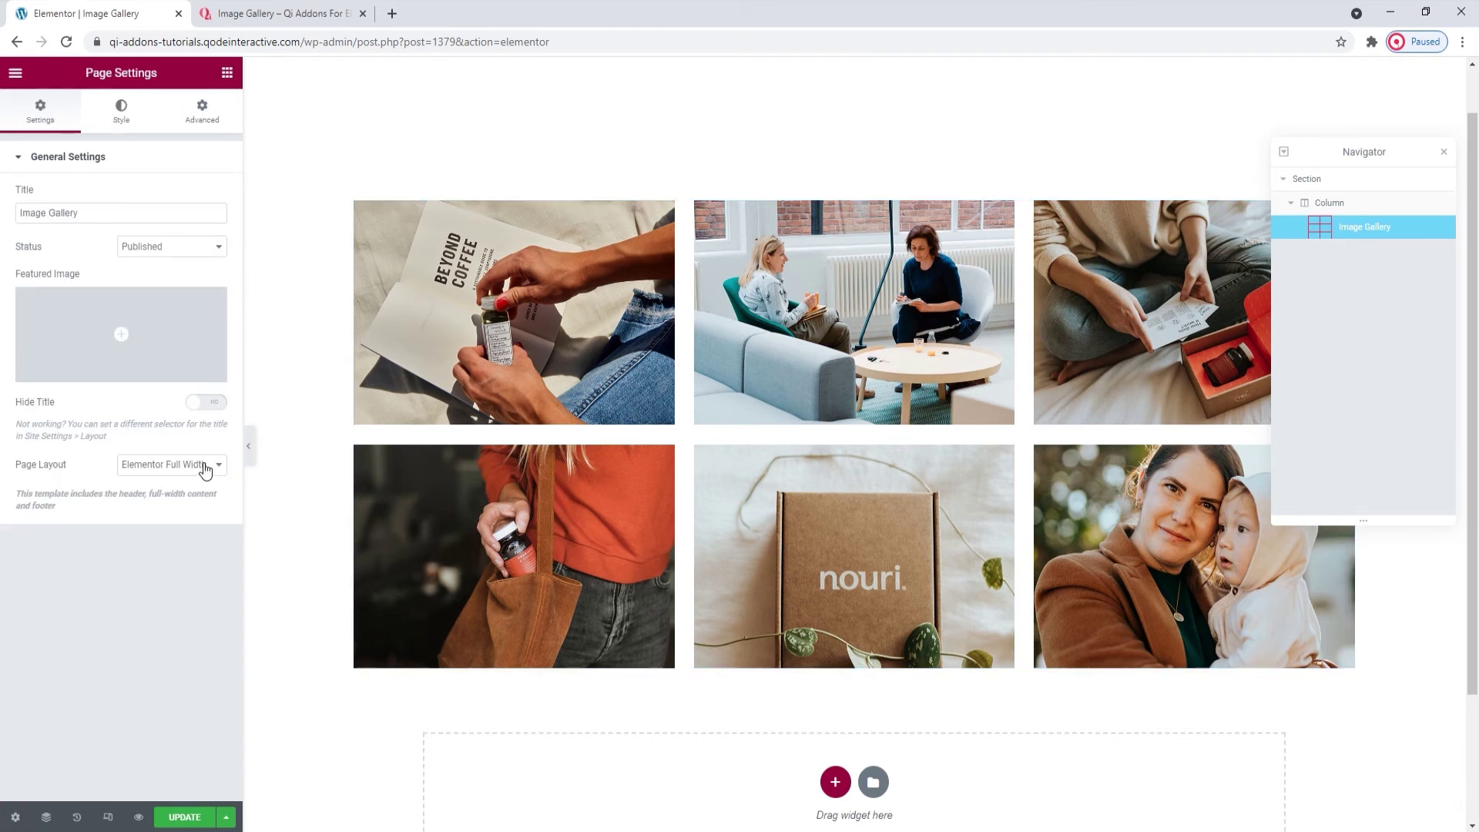
# Keep the Page Layout setting at Elementor Full Width
pyautogui.click(204, 465)
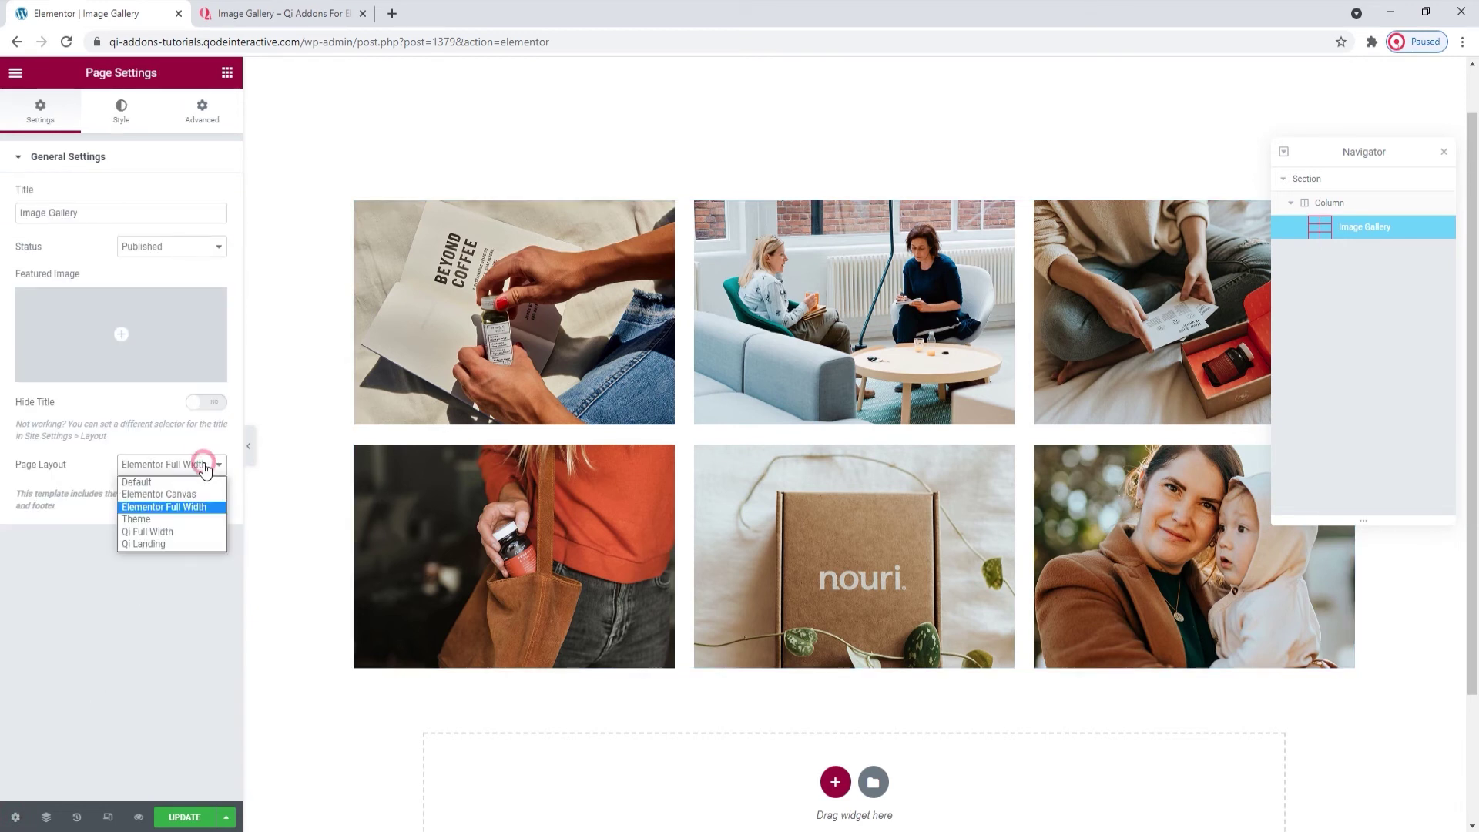
pyautogui.click(208, 509)
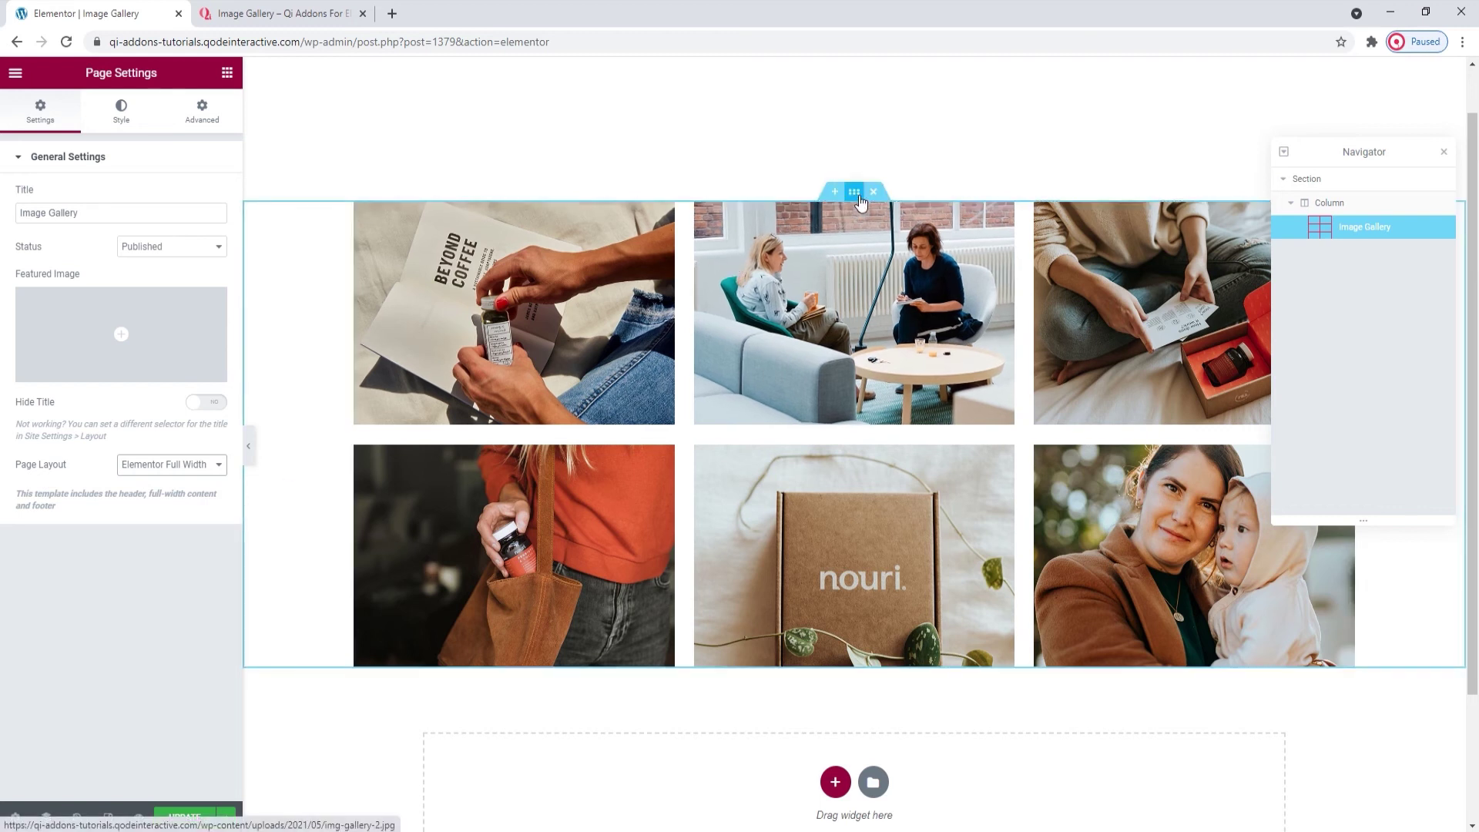
# Set the gallery section's Content Width to Full Width, then reselect the Image Gallery widget
pyautogui.click(854, 192)
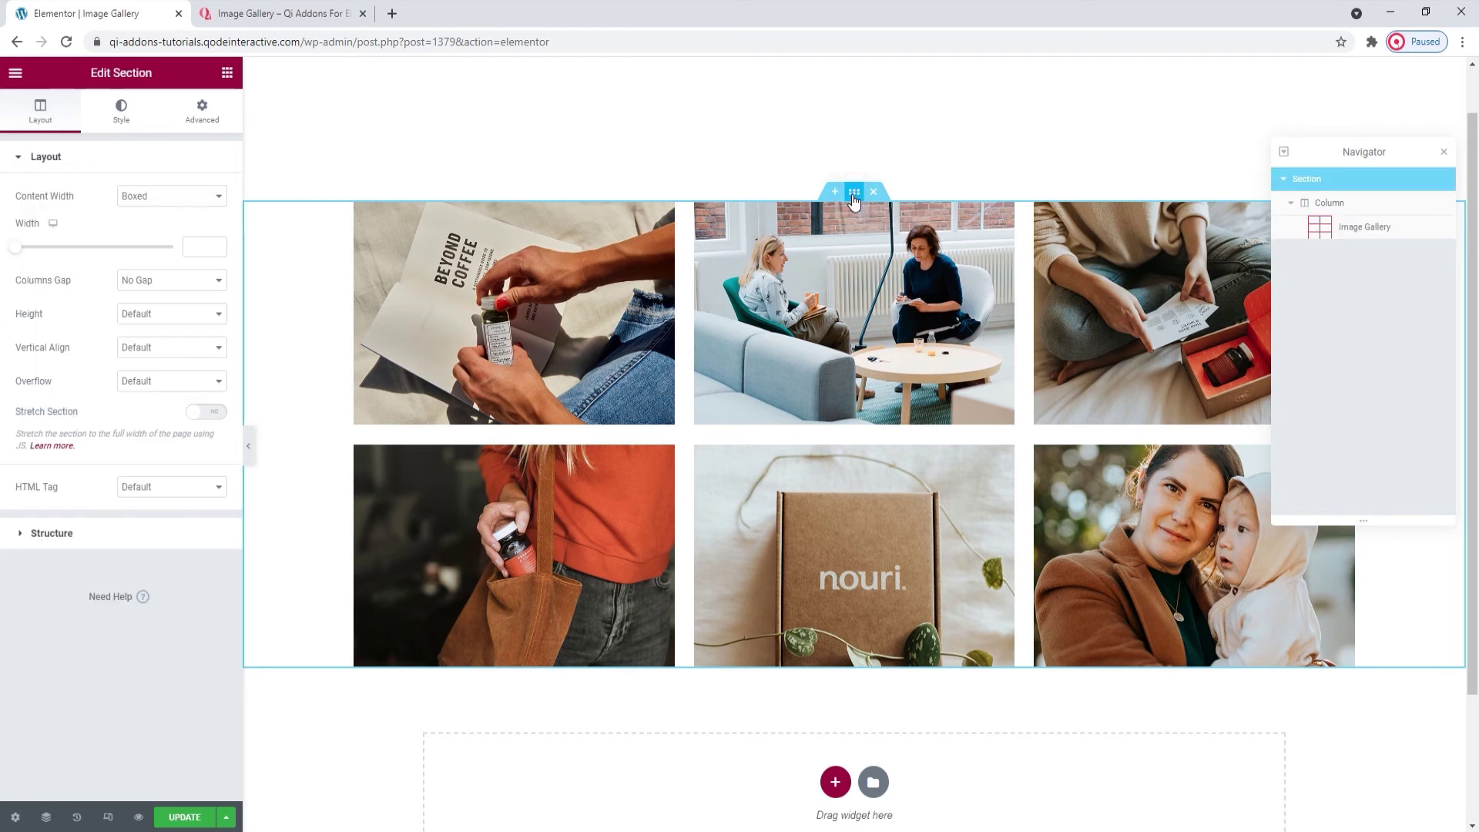
pyautogui.click(202, 210)
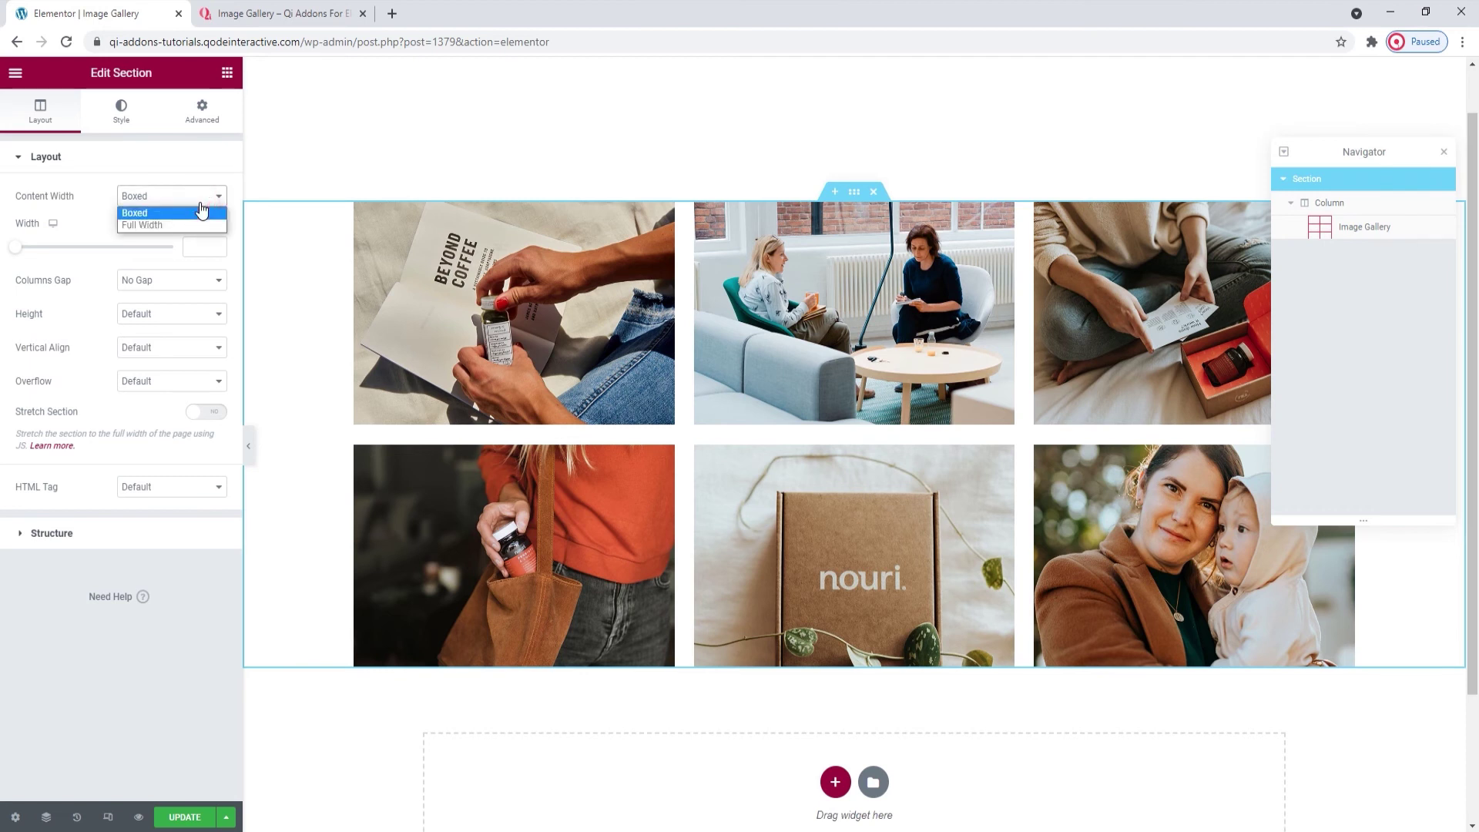
pyautogui.click(198, 224)
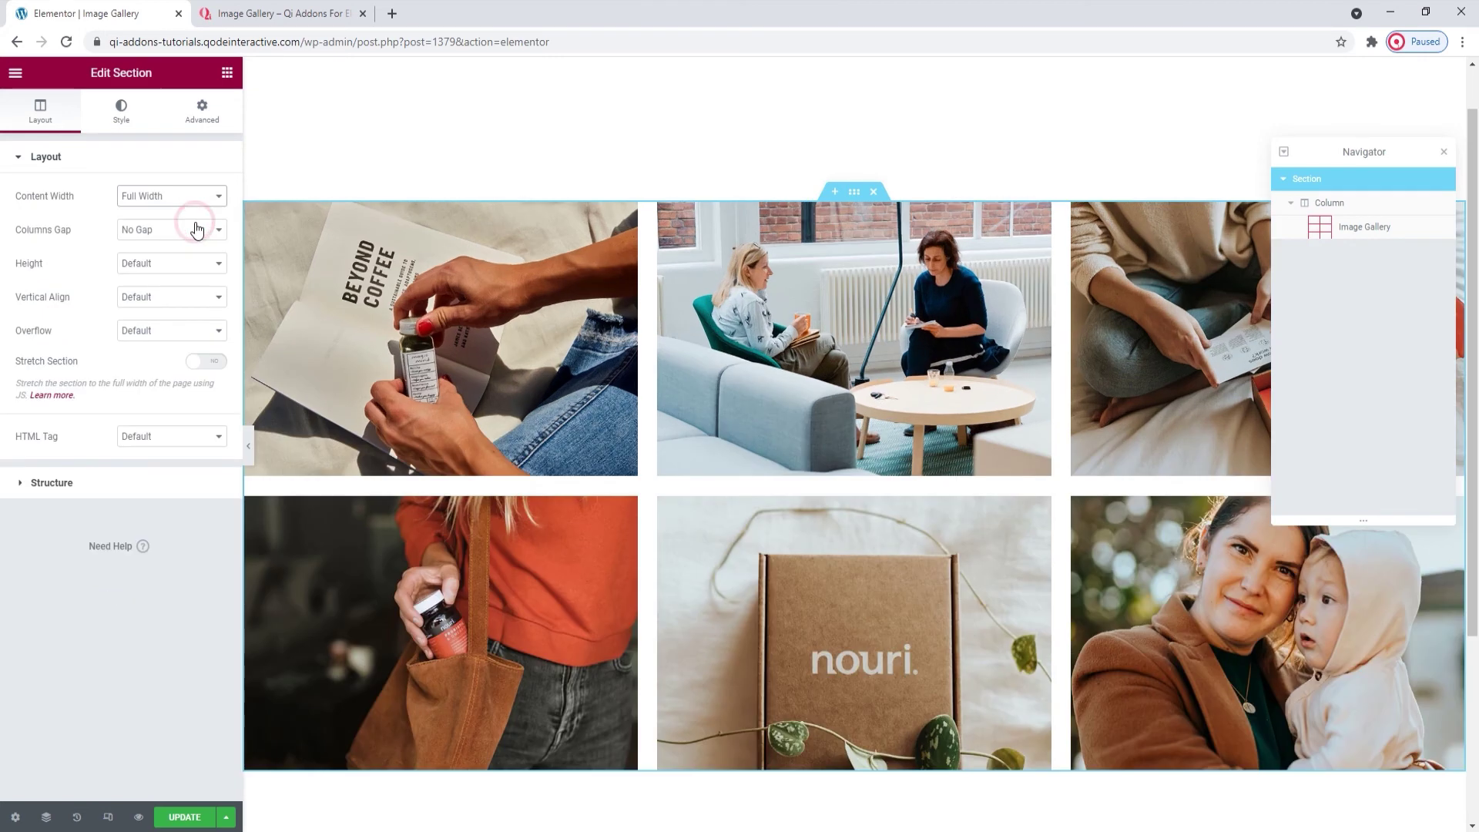
pyautogui.scroll(-1, 375, 213)
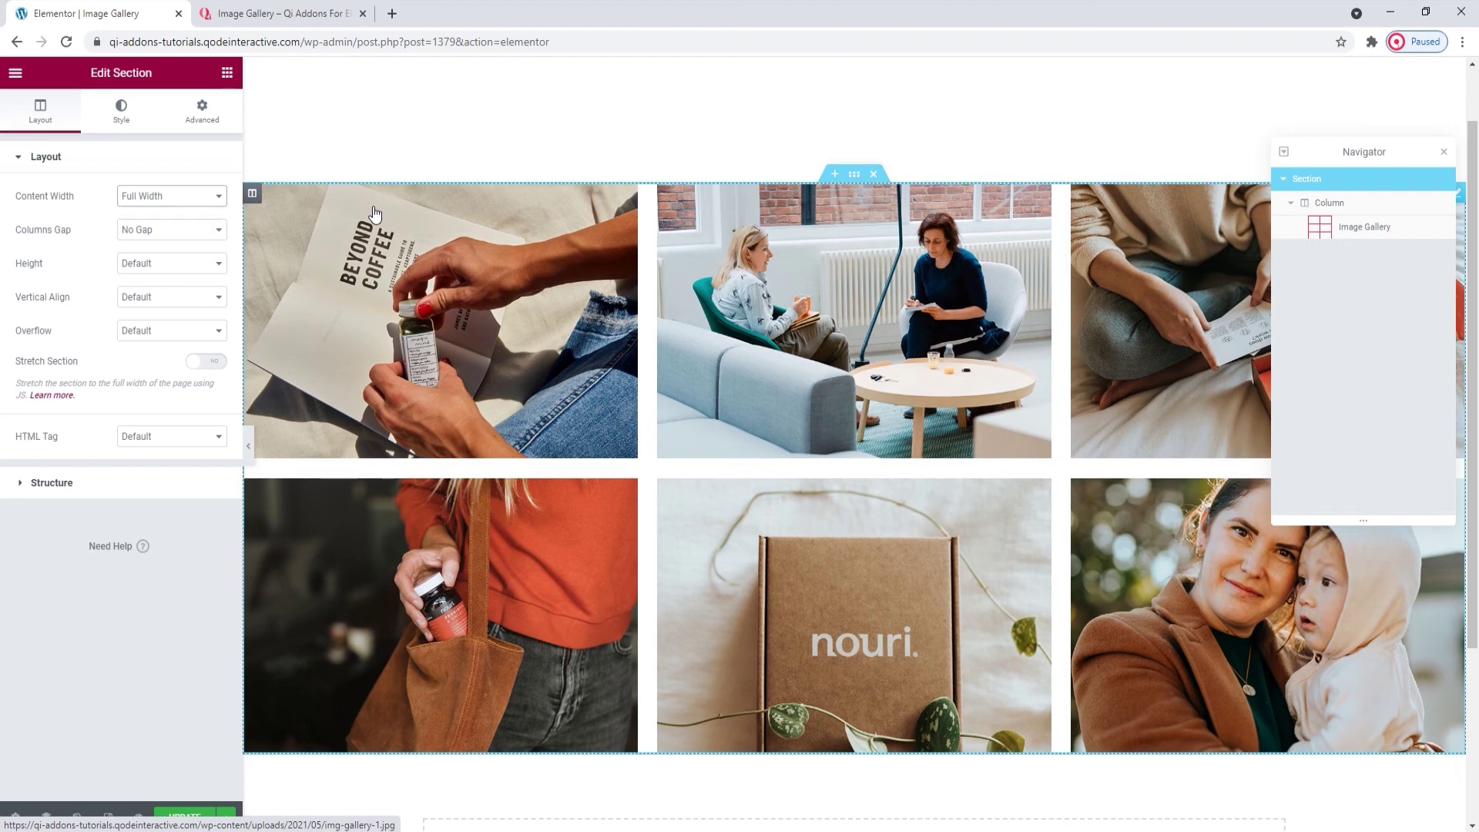
pyautogui.click(1357, 226)
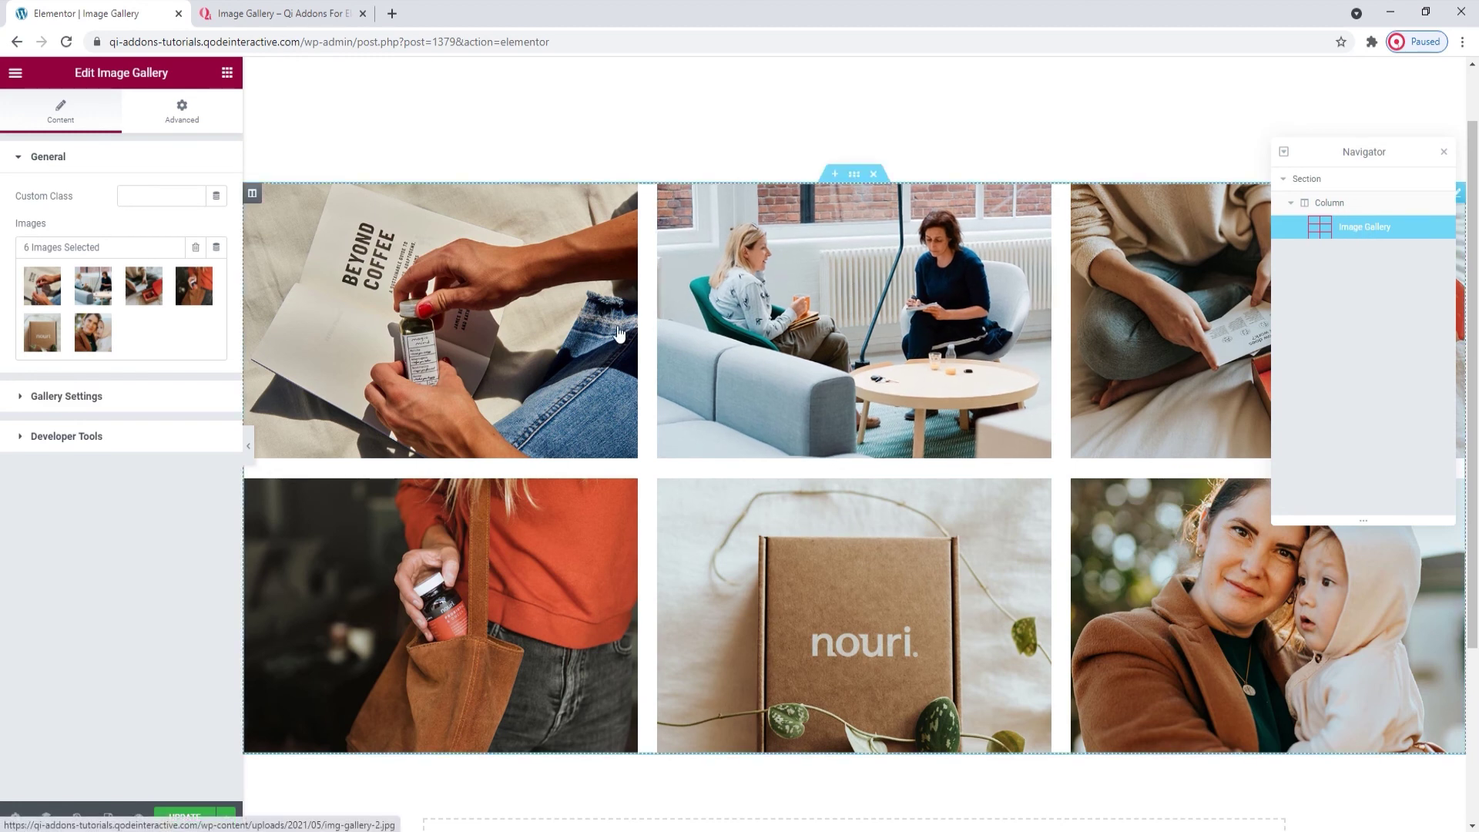
# Set Space Between Items in Gallery Settings to 0, then restore it to 25
pyautogui.click(173, 394)
pyautogui.scroll(-1, 173, 394)
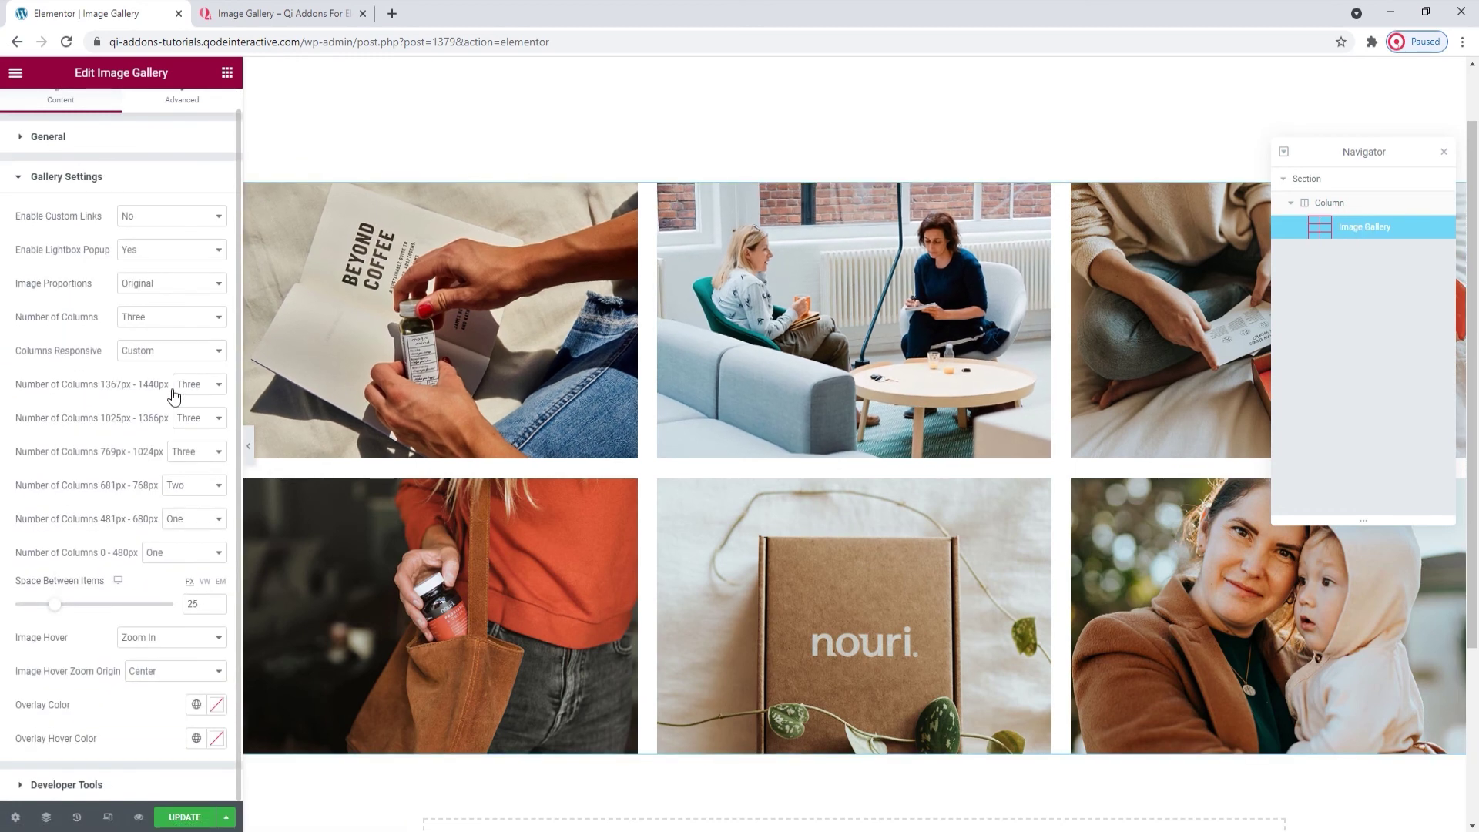
pyautogui.click(202, 606)
pyautogui.doubleClick(203, 606)
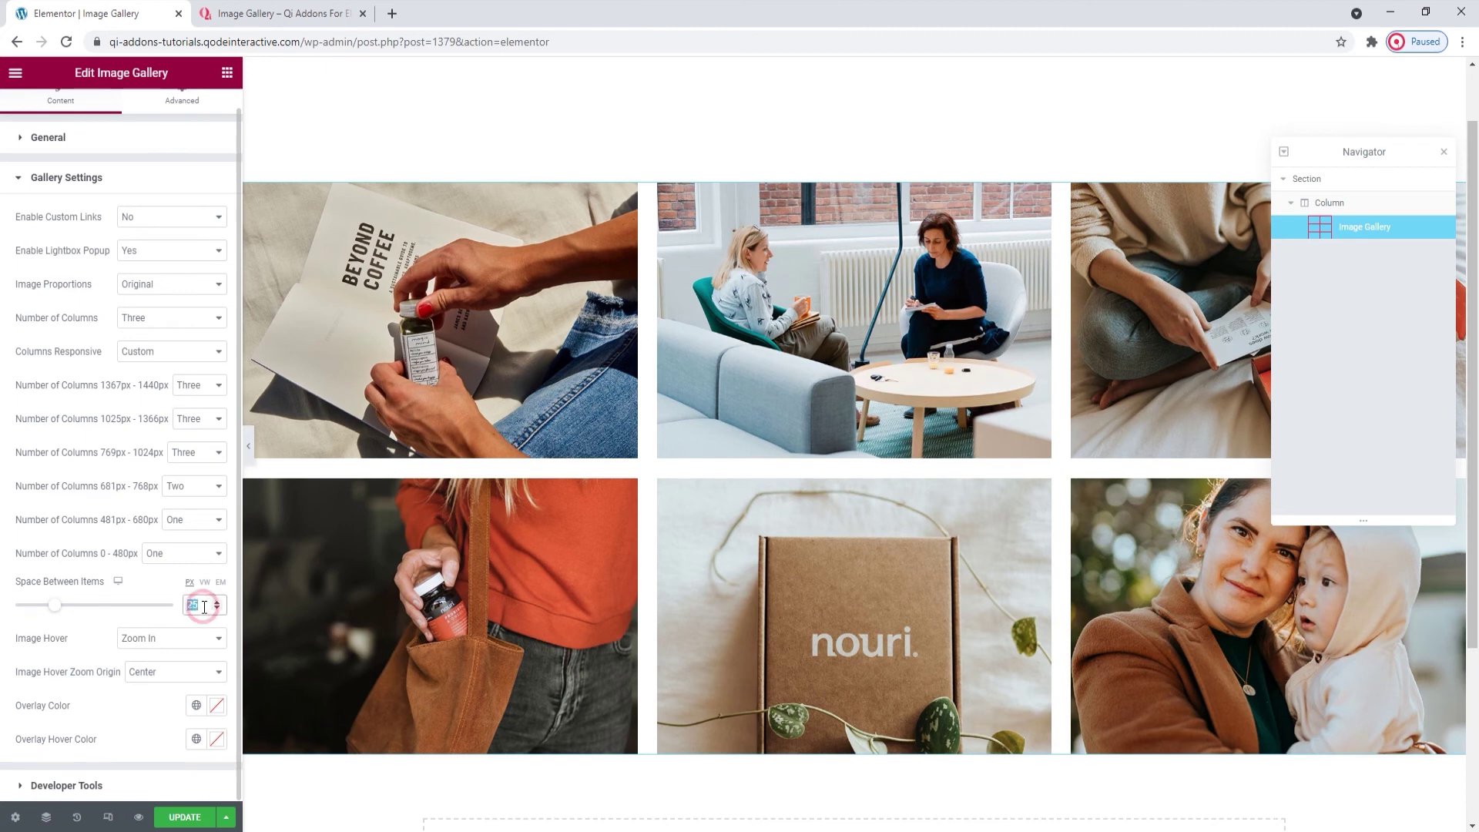
pyautogui.press('BackSpace')
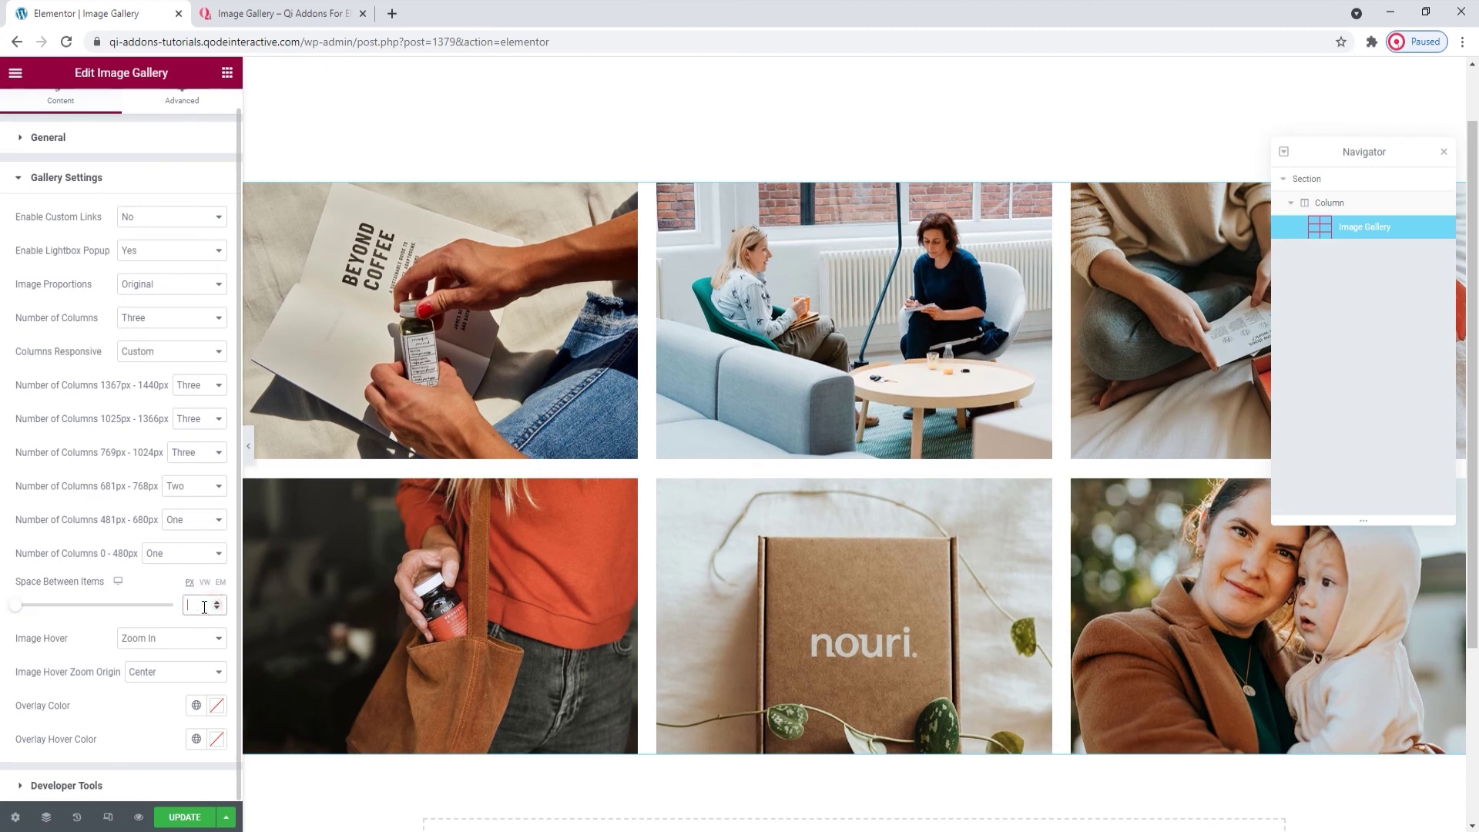
pyautogui.write('0')
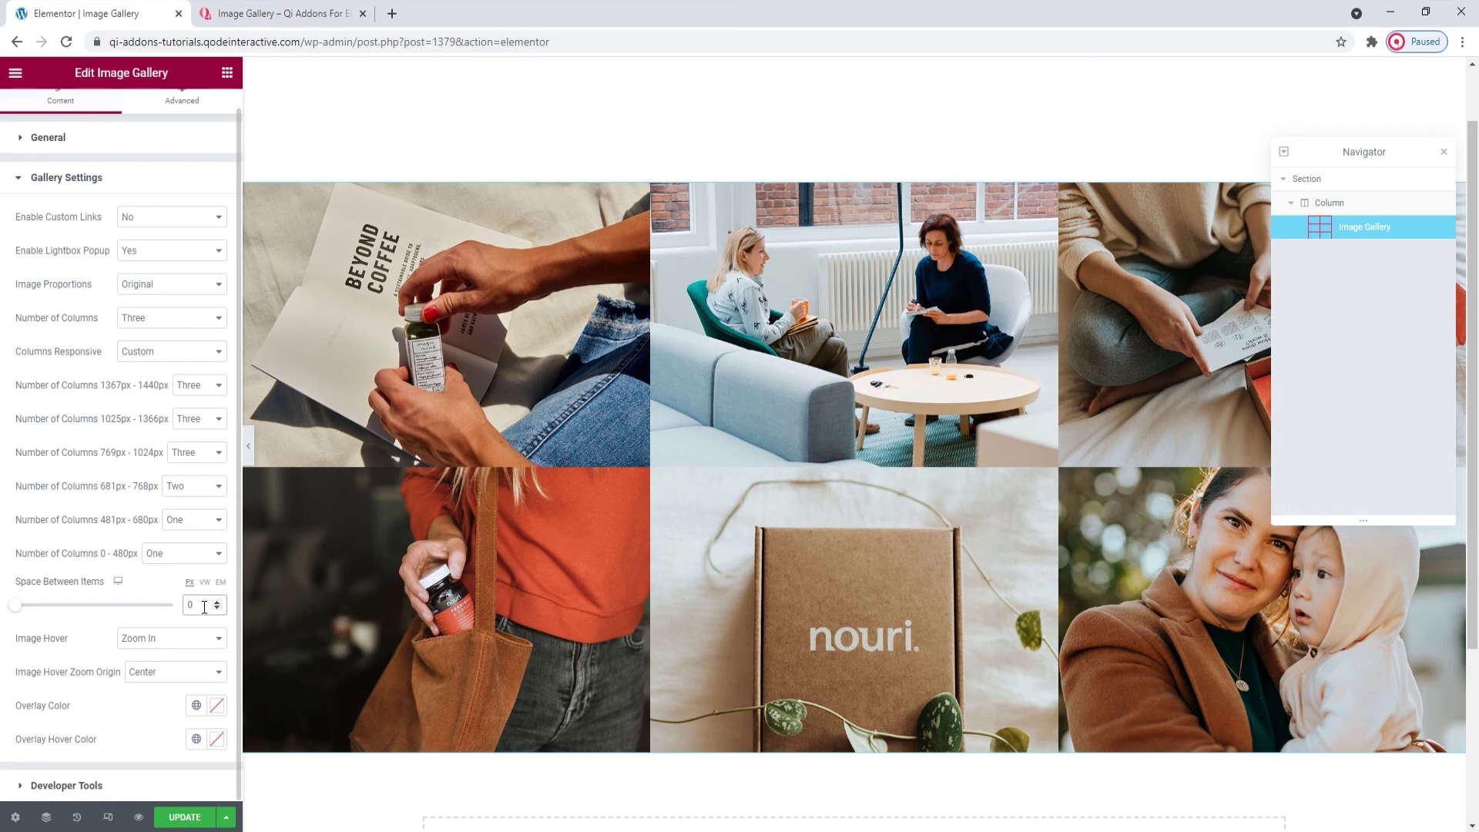
pyautogui.press('BackSpace')
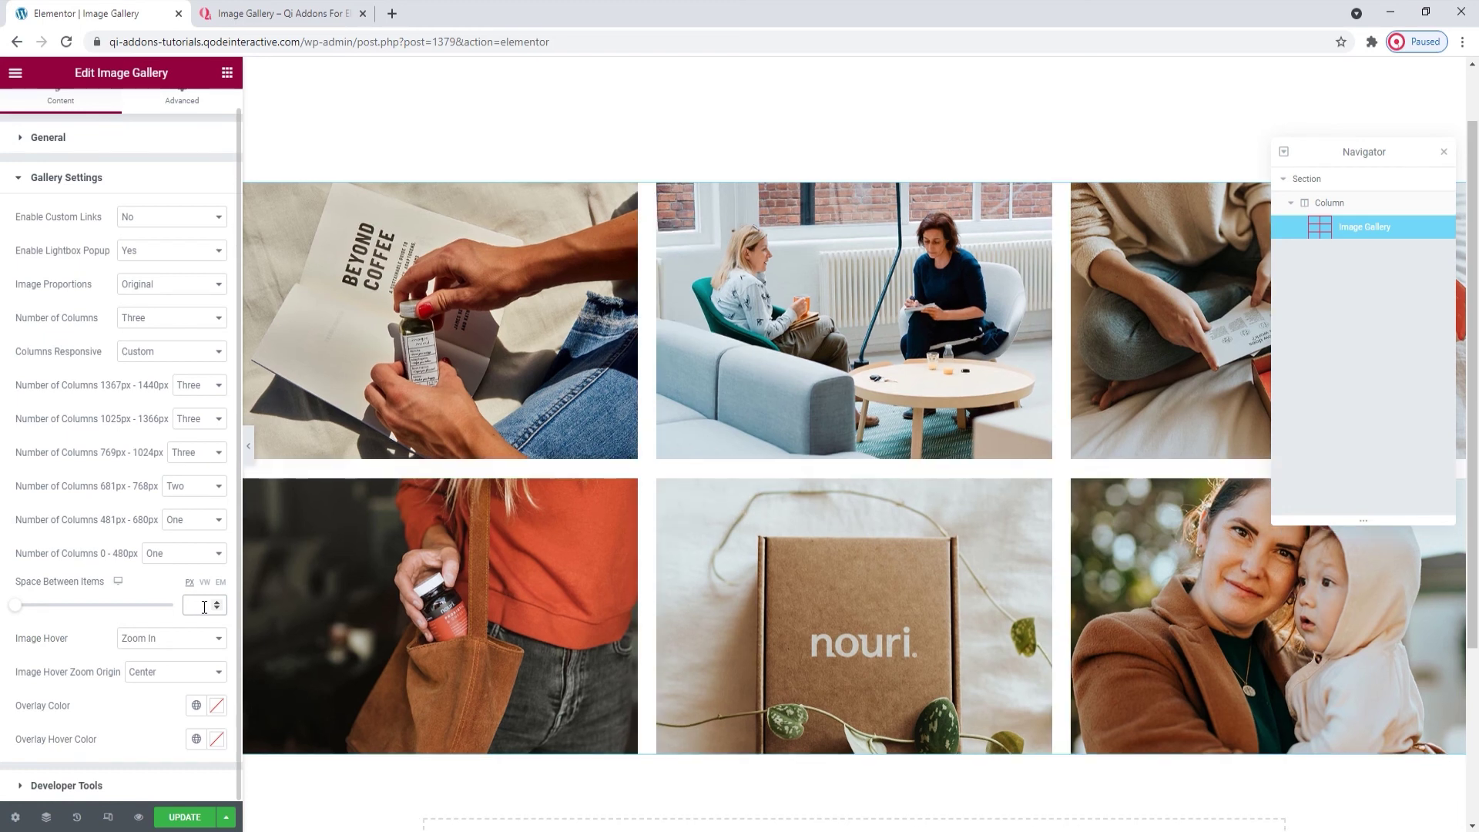
pyautogui.write('25')
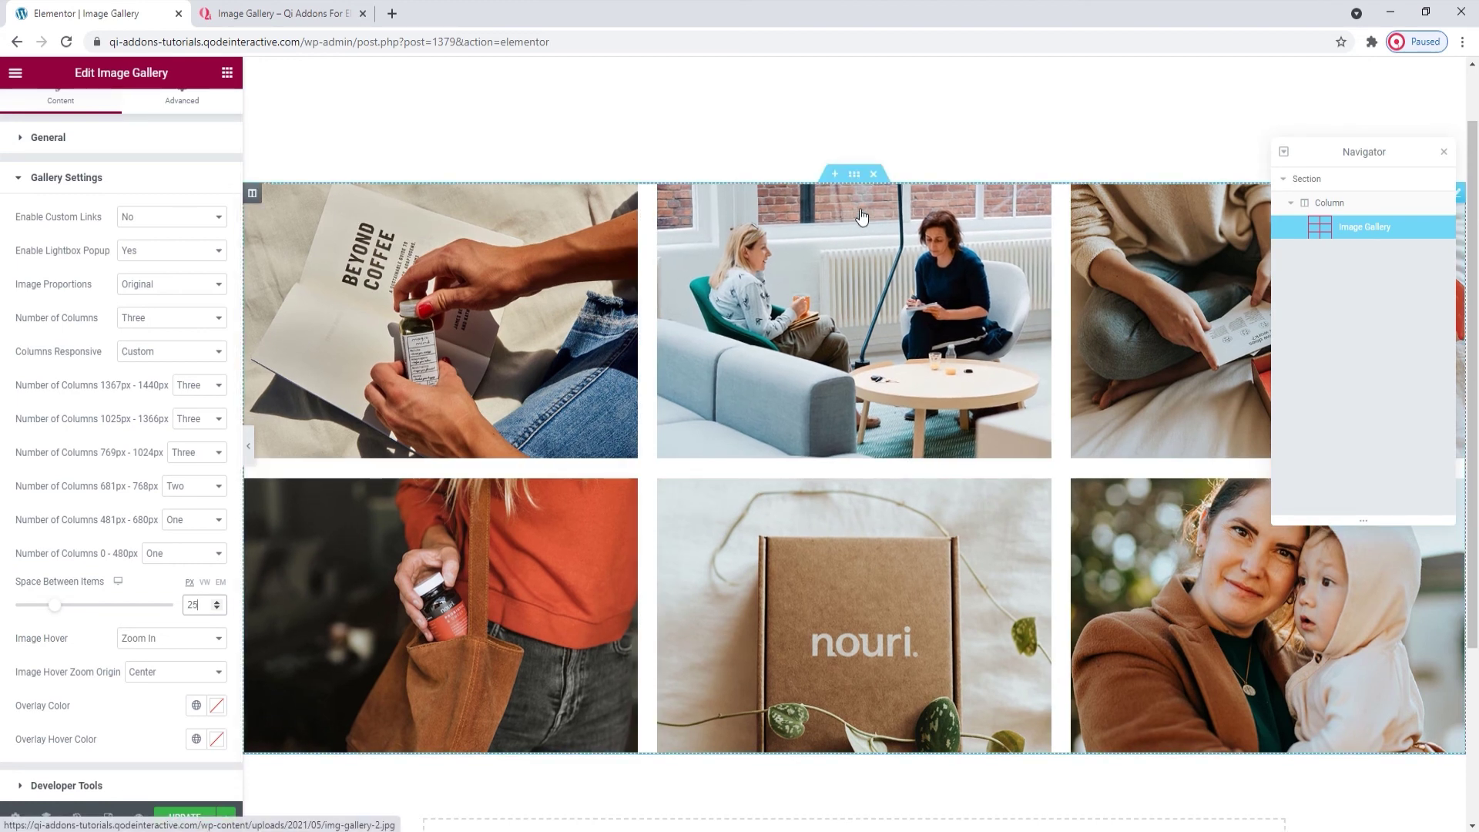
# Return the section to Boxed at default width, update the page, and open the Qi Addons tab
pyautogui.click(853, 179)
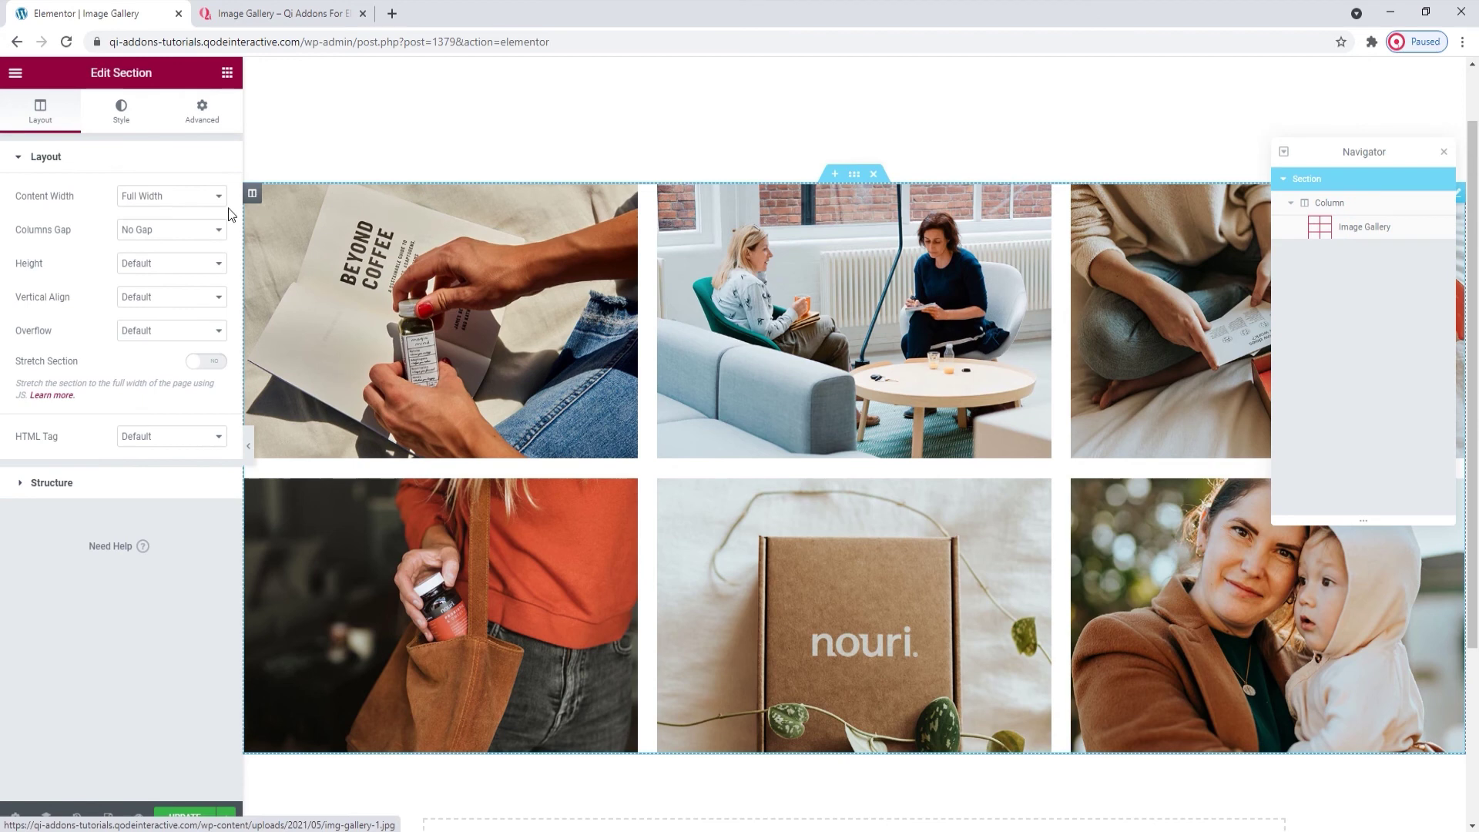
pyautogui.click(186, 198)
pyautogui.click(183, 213)
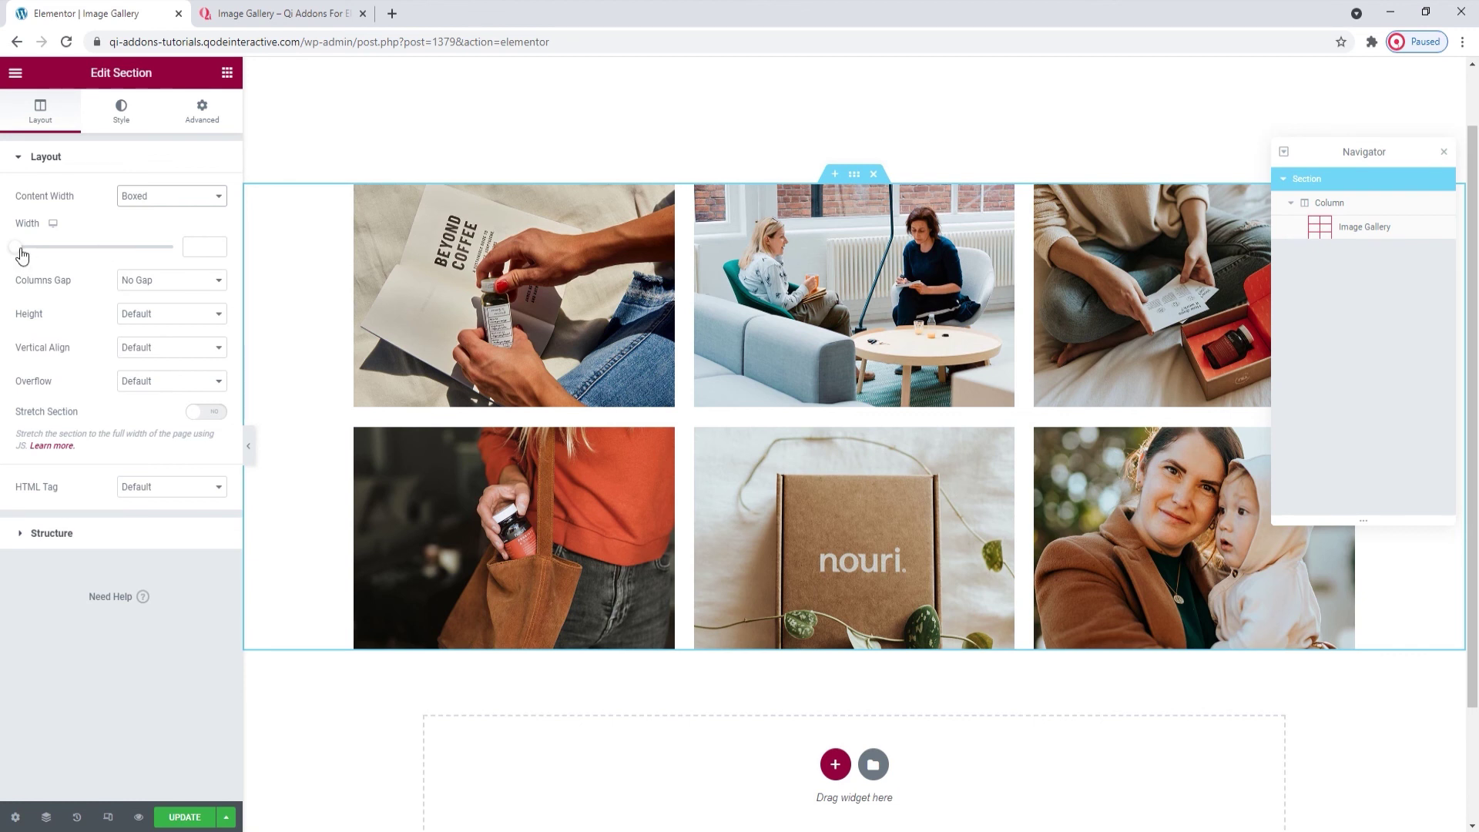
pyautogui.moveTo(21, 255); pyautogui.dragTo(179, 273)
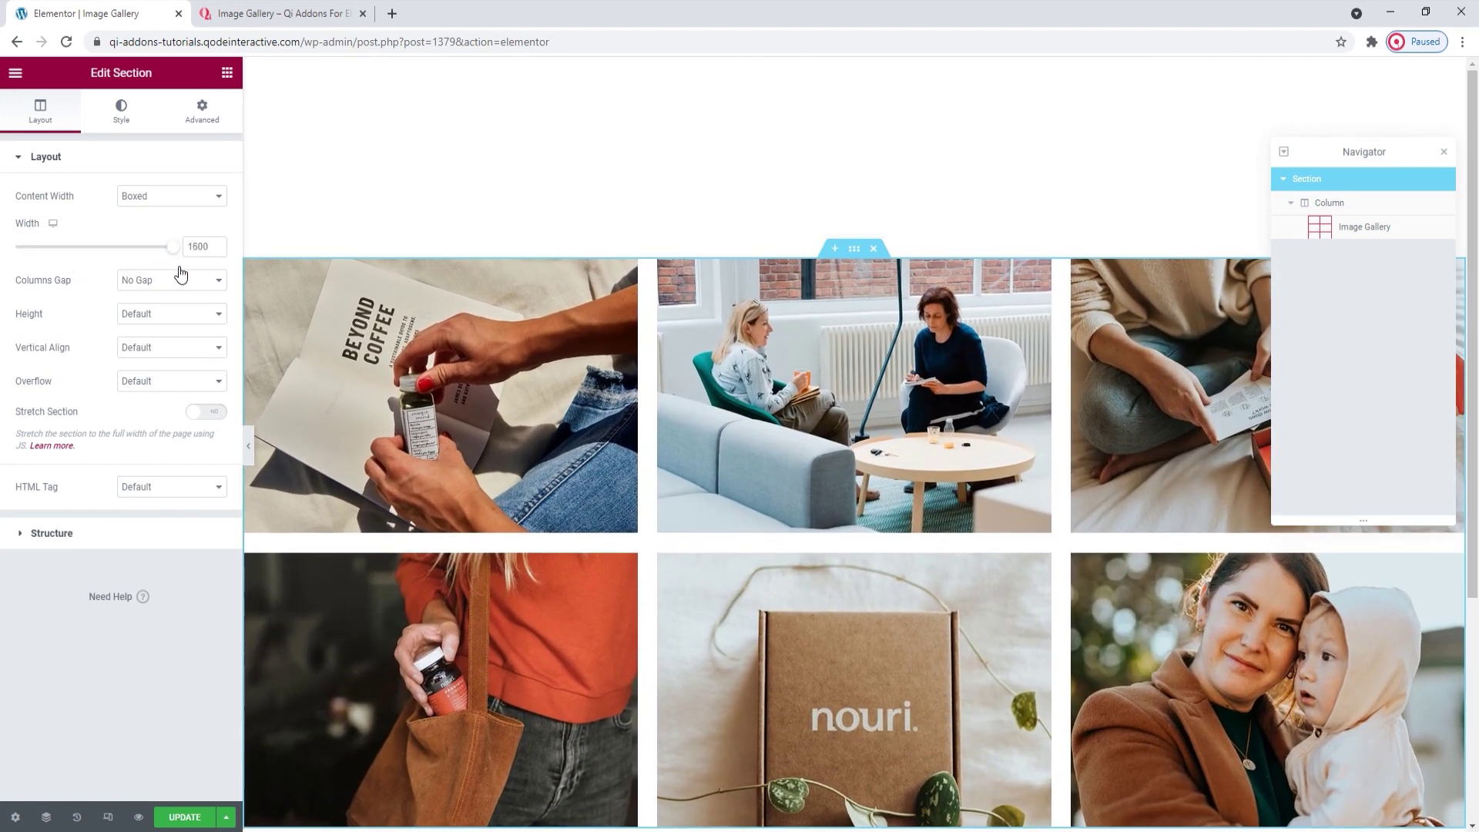
pyautogui.doubleClick(201, 241)
pyautogui.press('BackSpace')
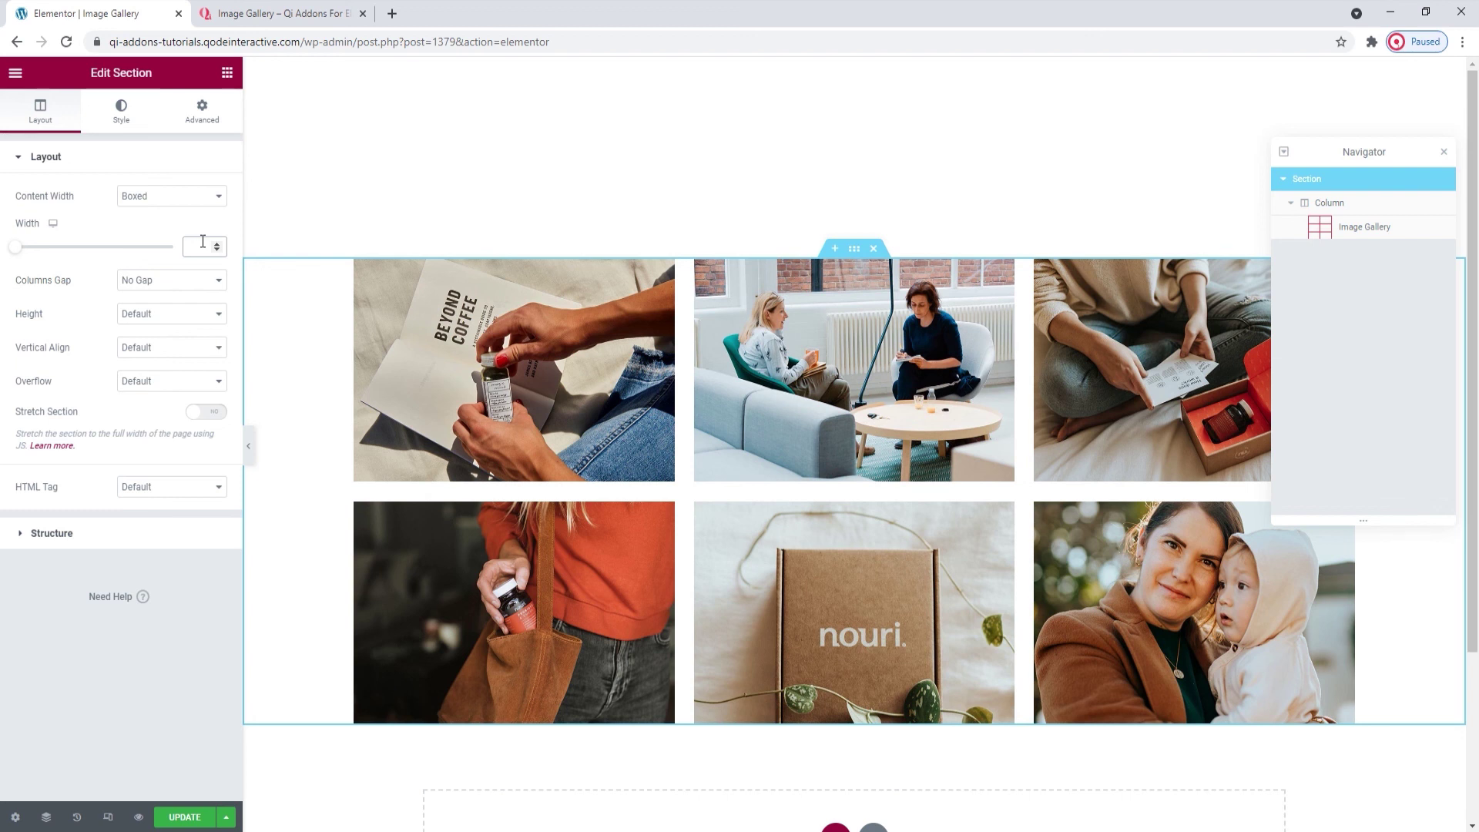
pyautogui.click(193, 816)
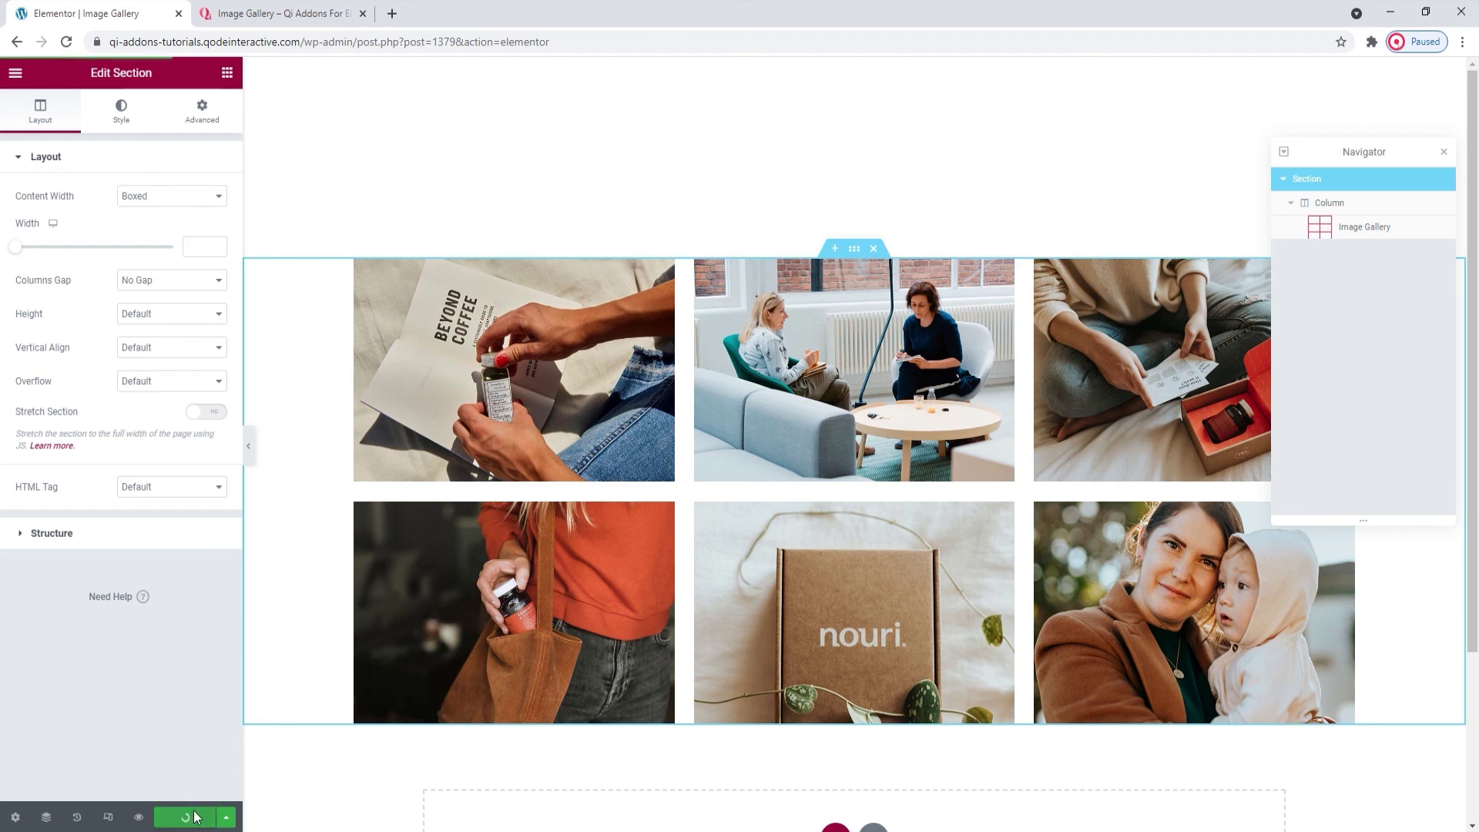
pyautogui.click(286, 16)
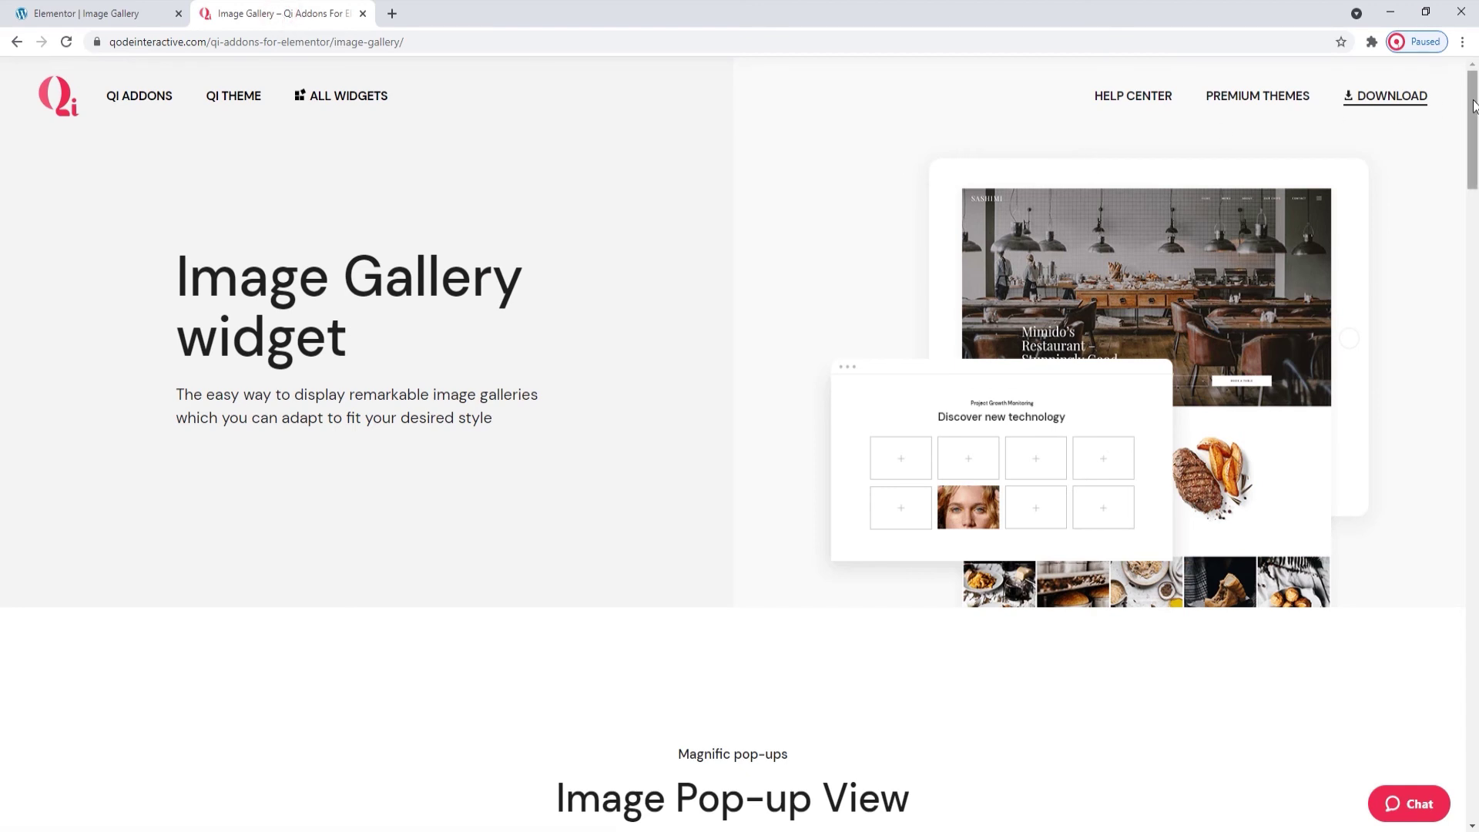
# Scroll the Image Gallery widget page through its Columns and image proportions examples
pyautogui.moveTo(1474, 106); pyautogui.dragTo(1476, 203)
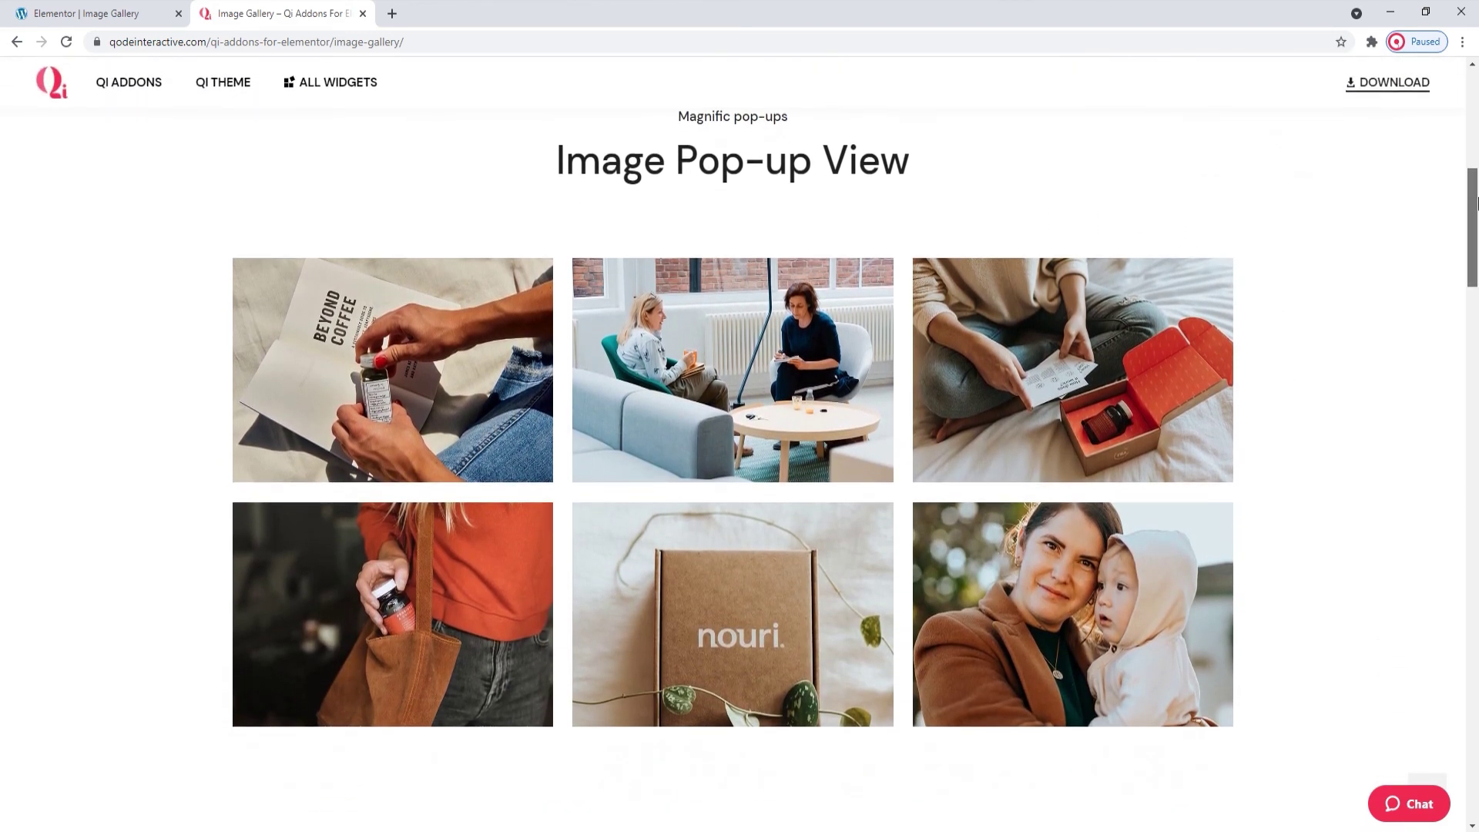
pyautogui.moveTo(1477, 204); pyautogui.dragTo(1477, 672)
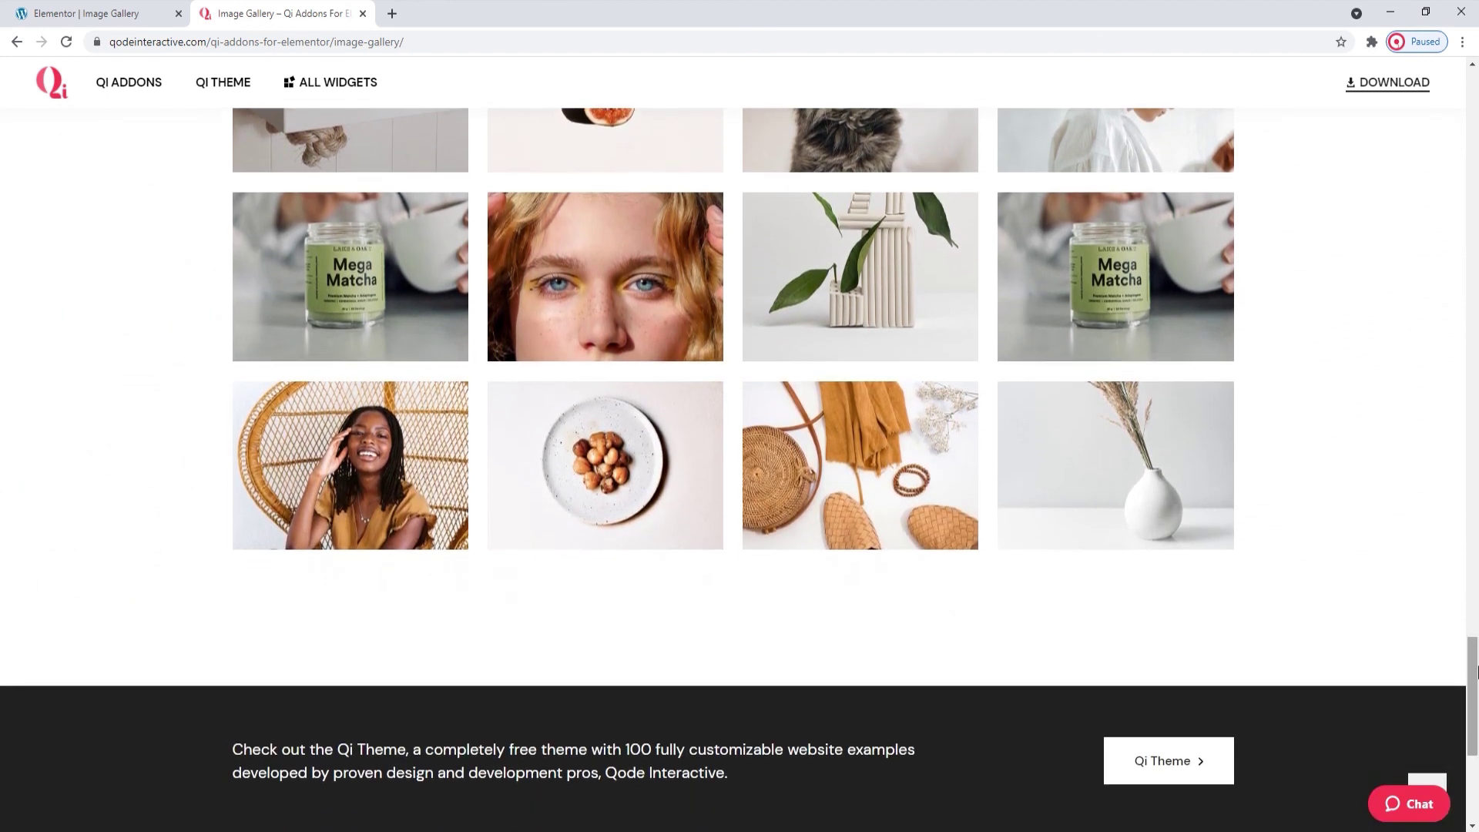